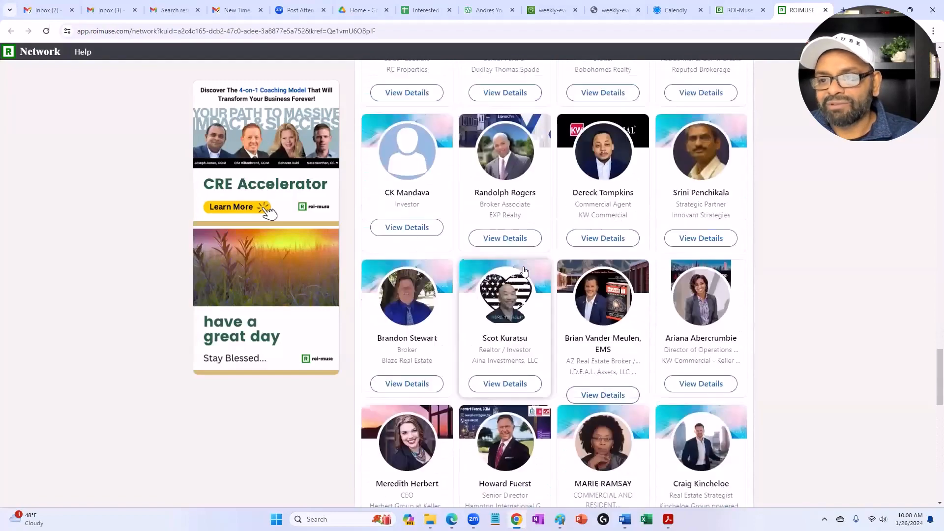
Step: Search the network directory for houston
scroll(531, 265, up, 16)
scroll(520, 258, up, 15)
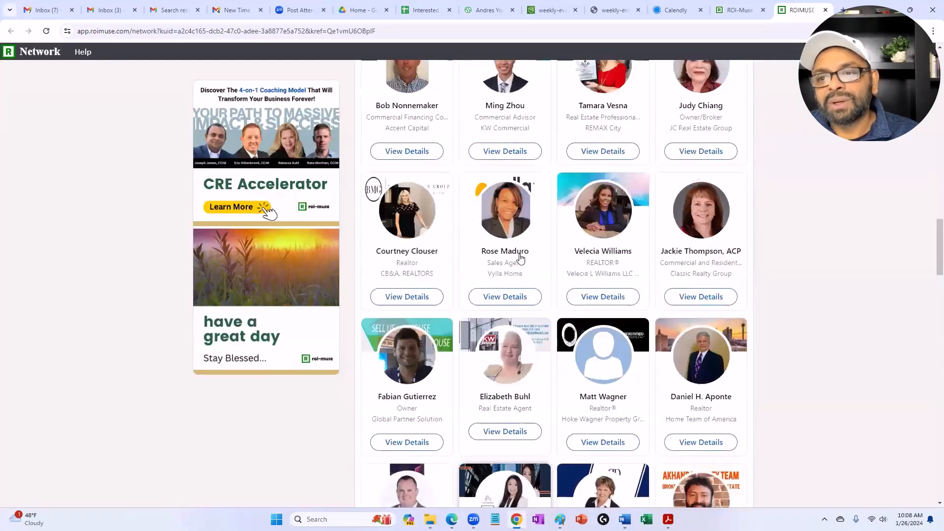
scroll(519, 249, up, 16)
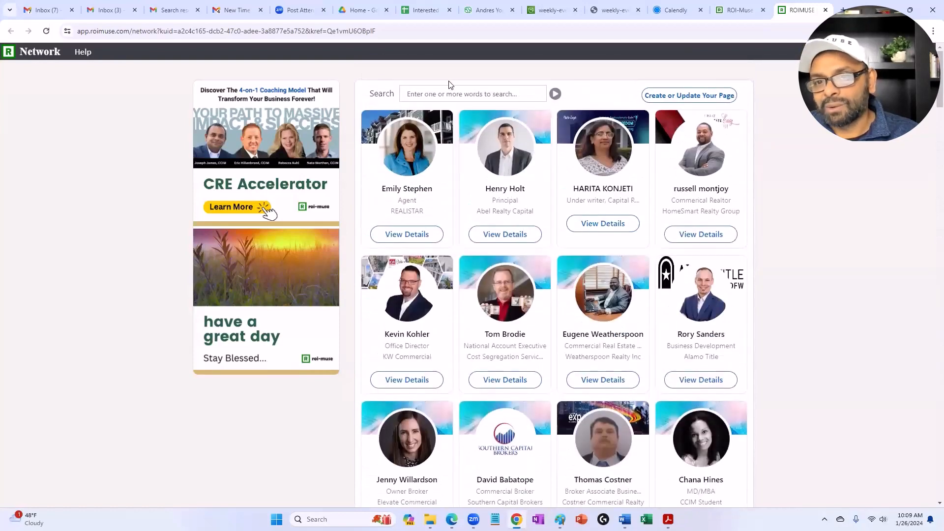
click(455, 96)
text(houton)
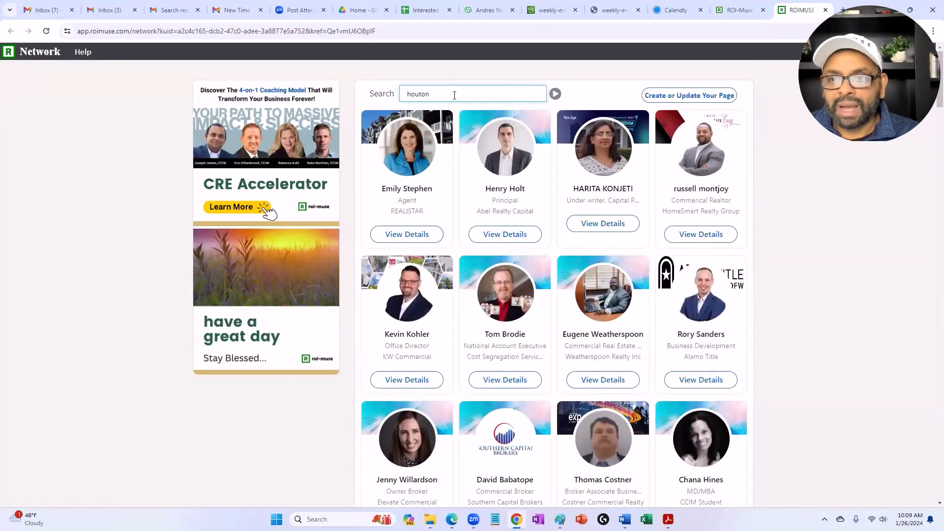
key(Return)
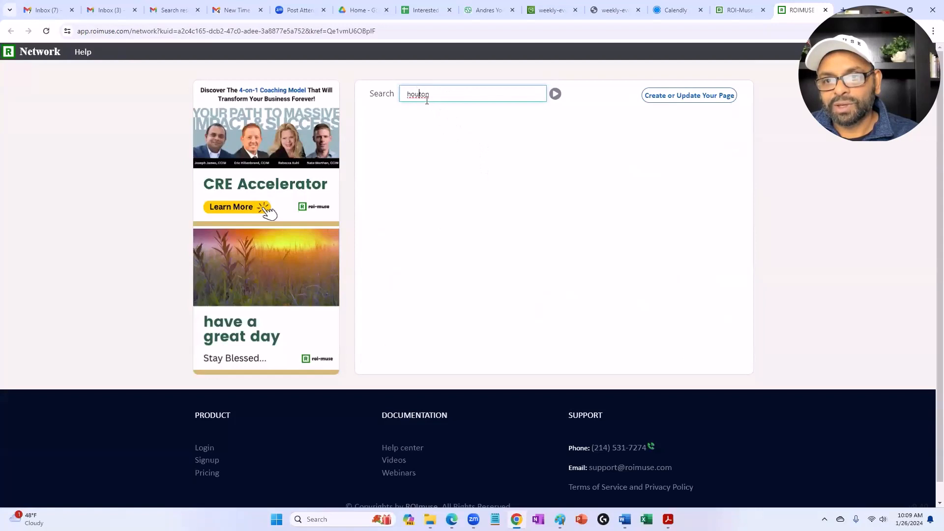
text(s)
key(Return)
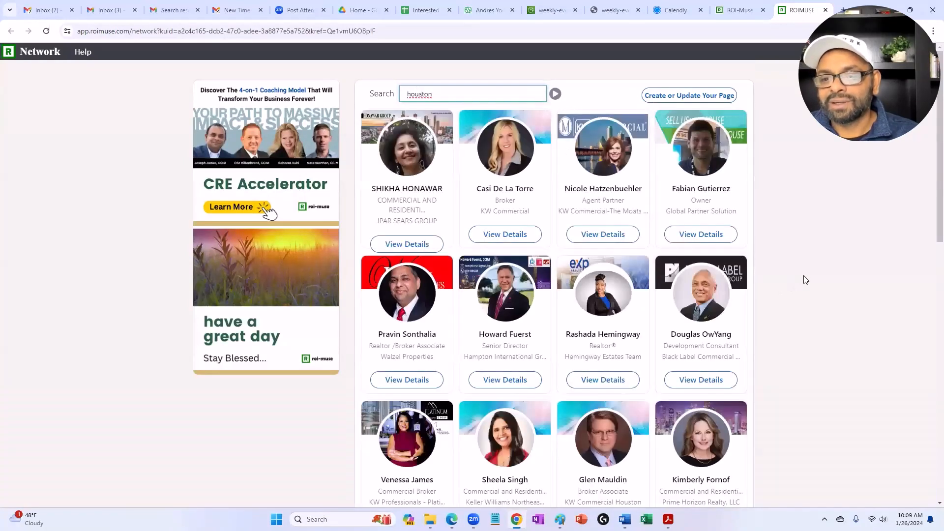
Step: Open the details of the Legacy Creation Live investor from the search results and read the About and Services Provided sections
scroll(547, 190, down, 9)
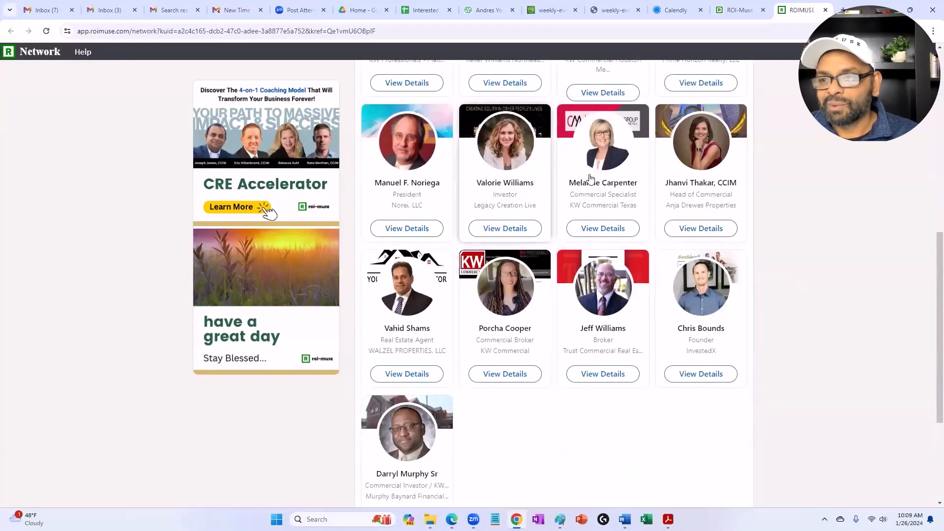
click(502, 233)
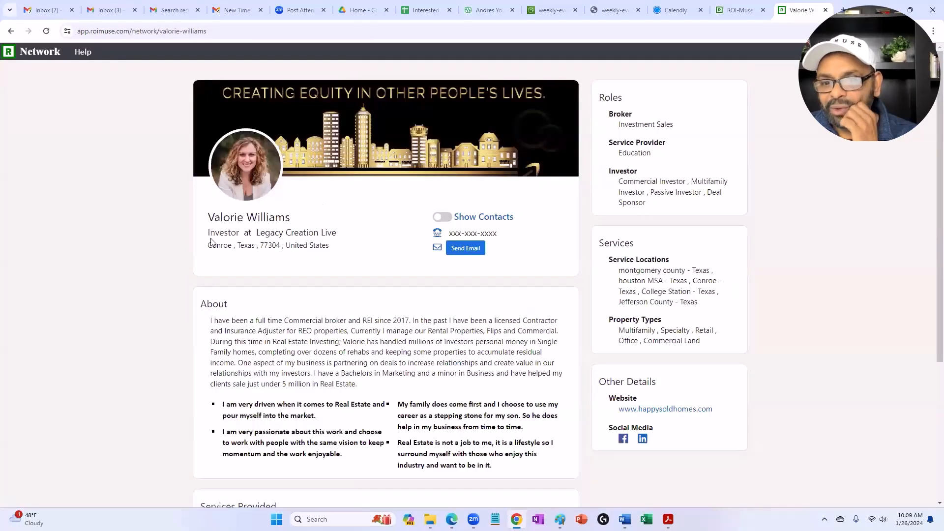
scroll(386, 340, down, 3)
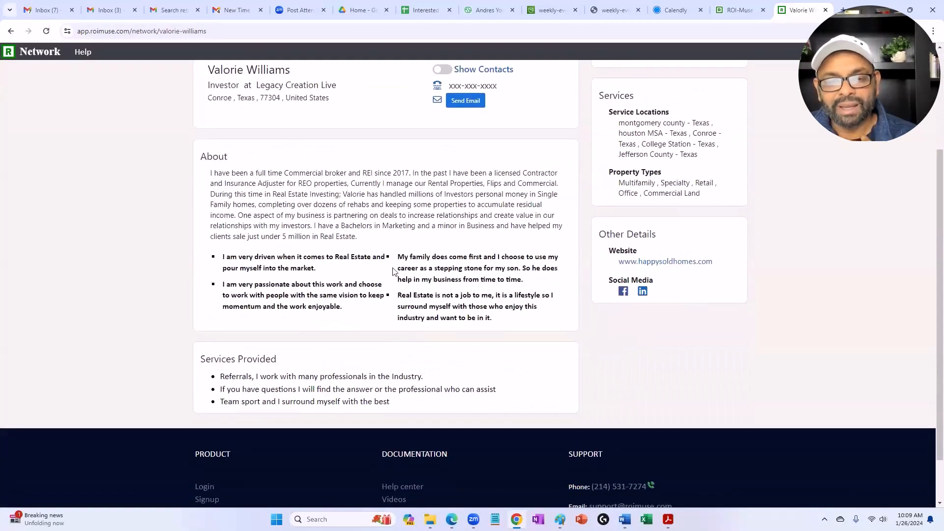
scroll(503, 269, up, 3)
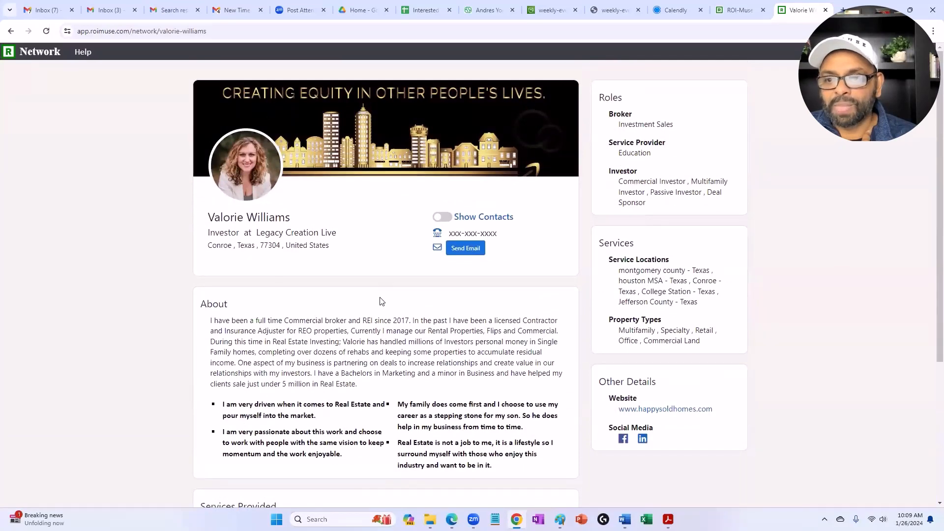
Step: Reveal and hide the investor's contact details, open and close the email contact form, and review the profile again
click(445, 220)
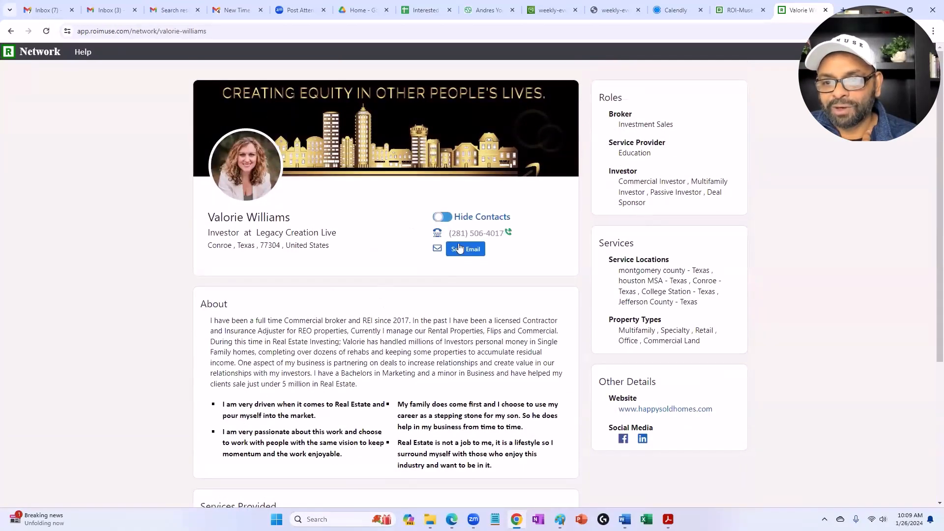
click(442, 219)
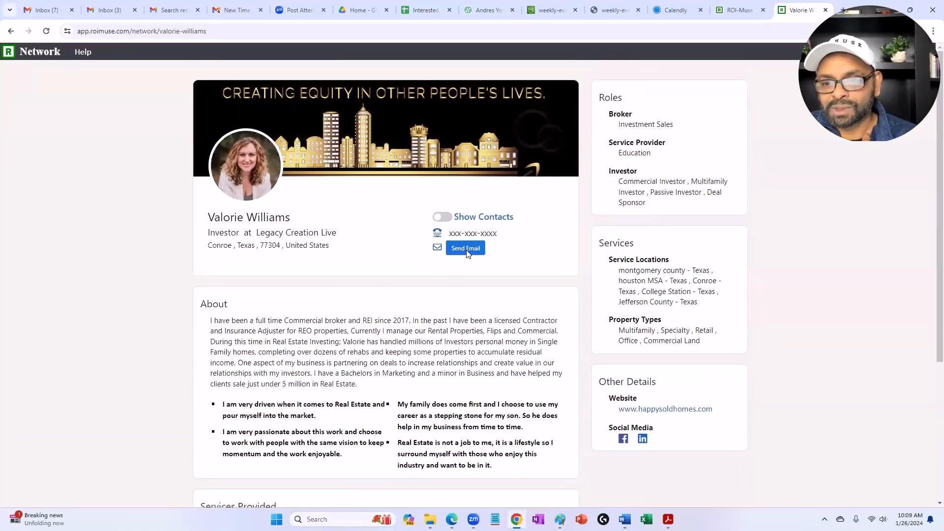
click(466, 250)
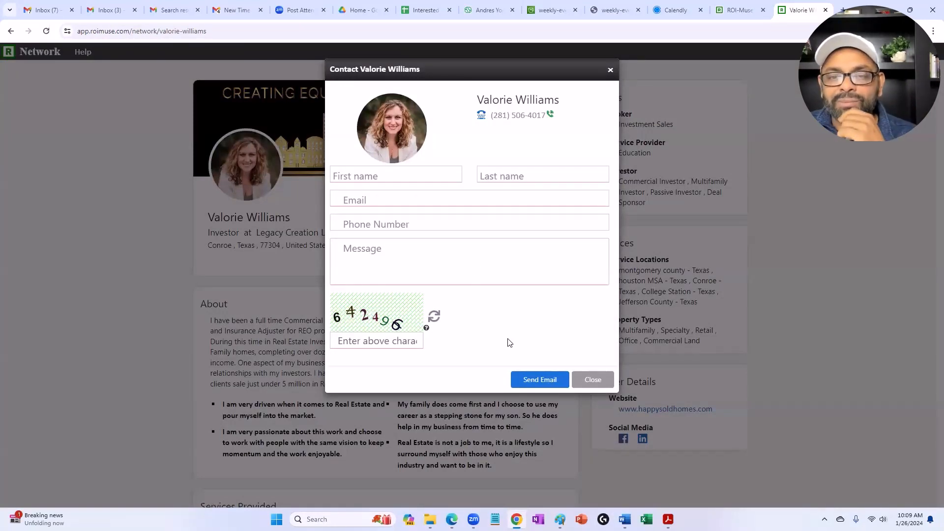
click(610, 70)
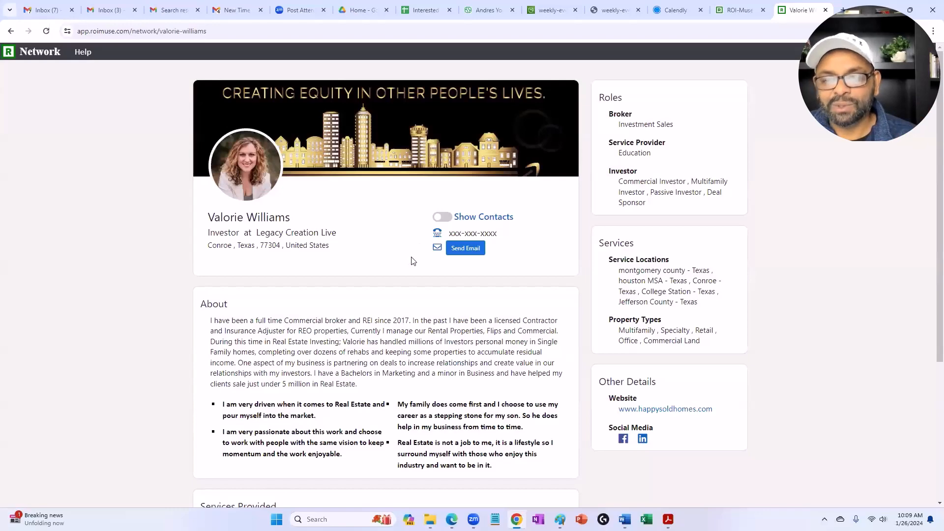
scroll(412, 261, down, 4)
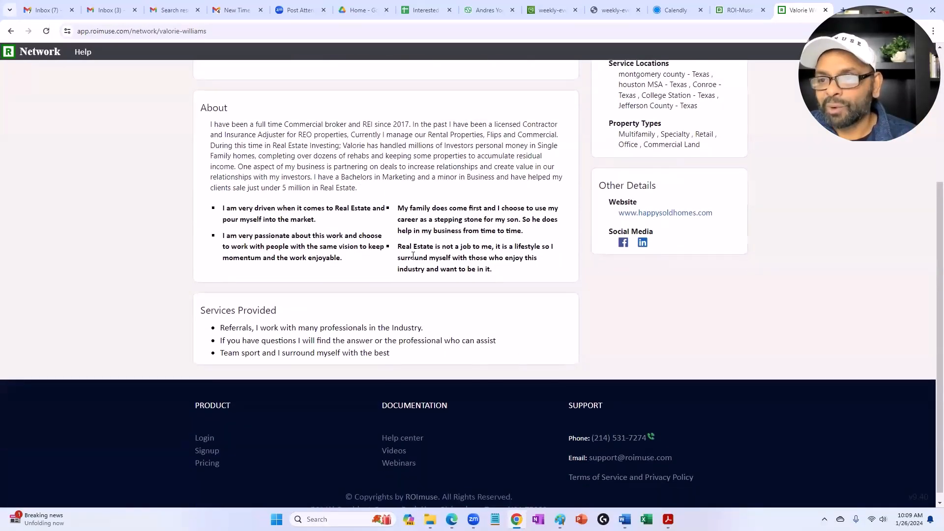
scroll(413, 258, up, 4)
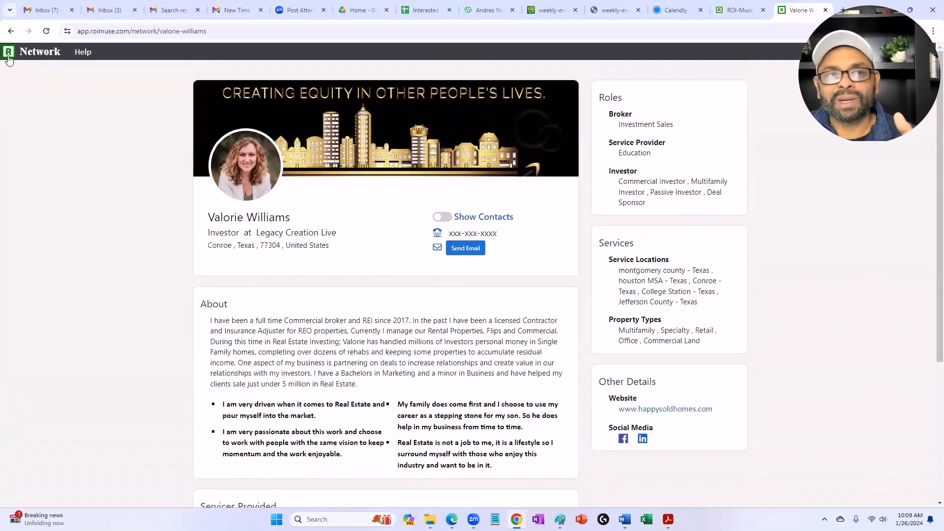
Step: Return to the network directory and search it for mortgage
click(11, 31)
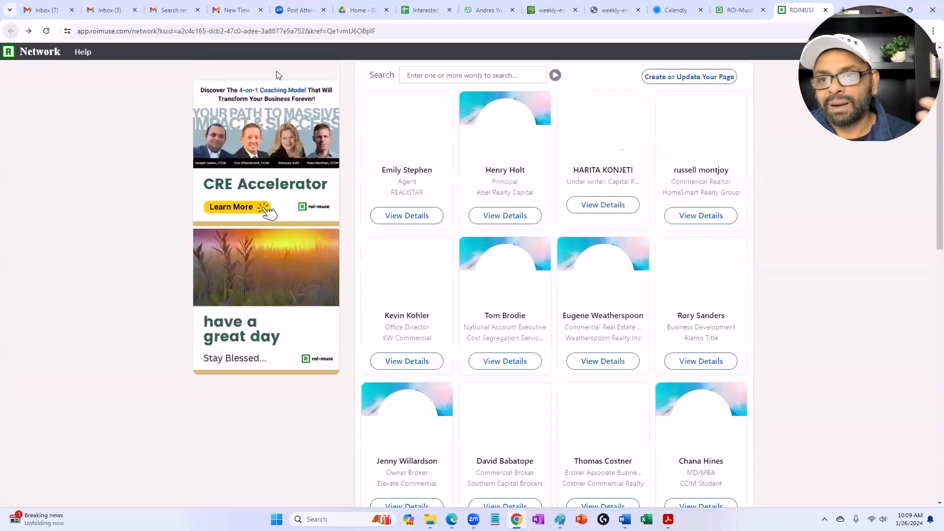
click(425, 77)
text(mor)
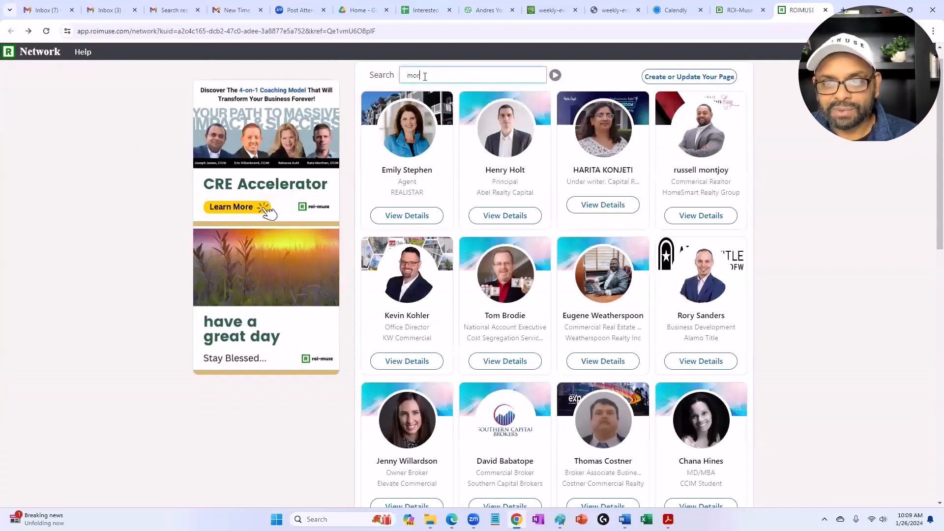
key(Return)
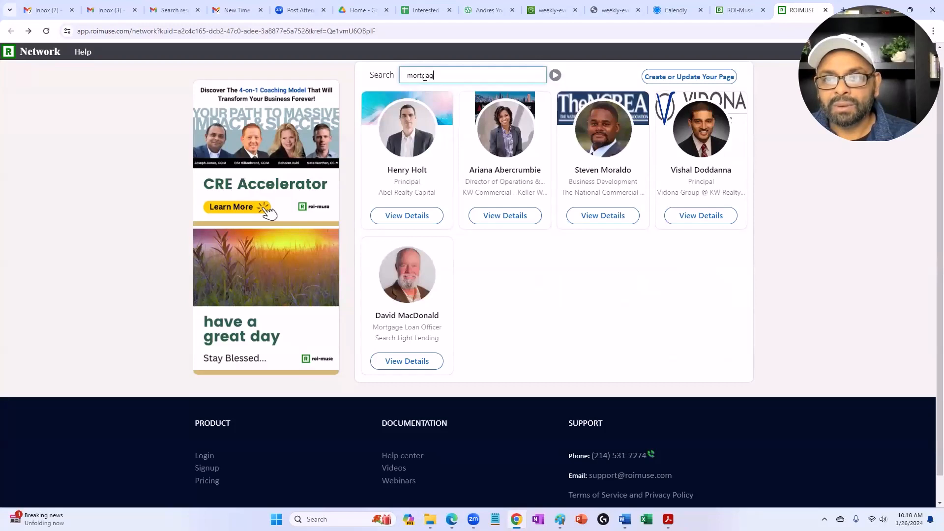
text(tgage)
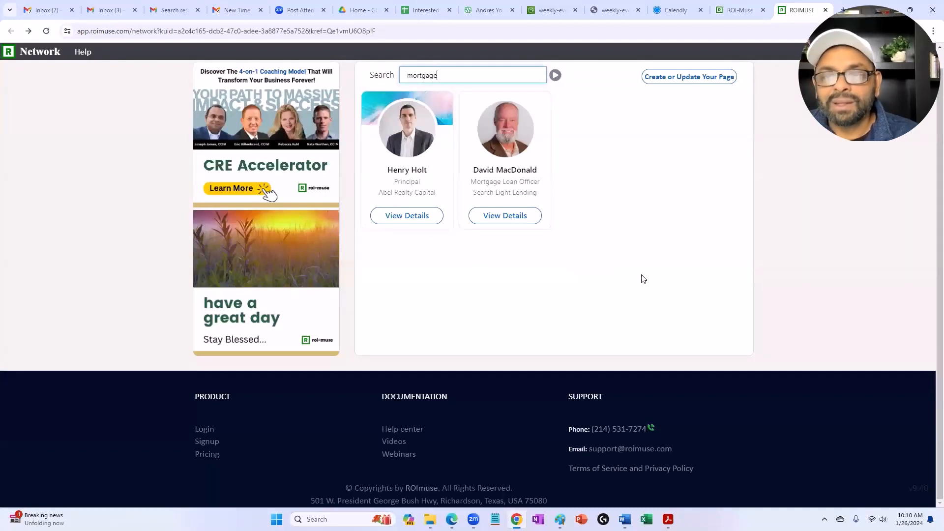
Step: Search the network directory for miami instead of mortgage, and clear the search again to list all members
key(ctrl+a)
key(BackSpace)
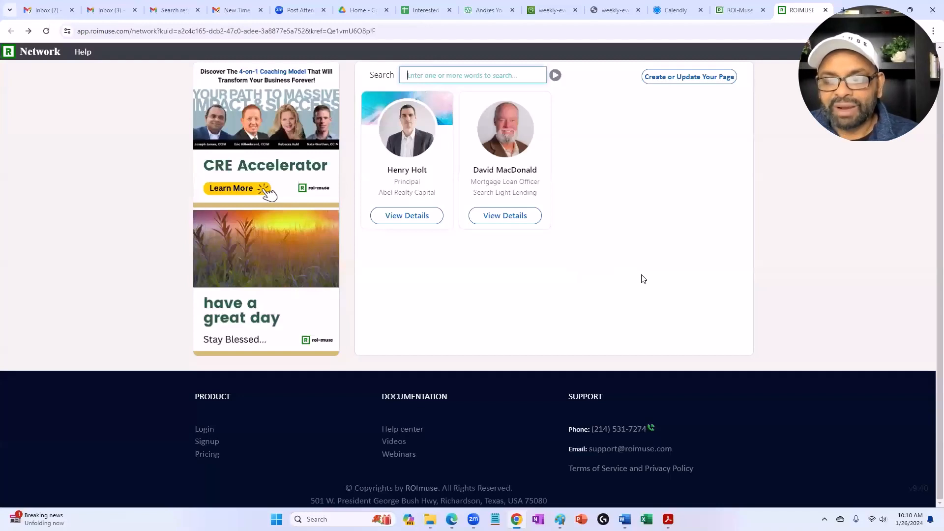
key(Return)
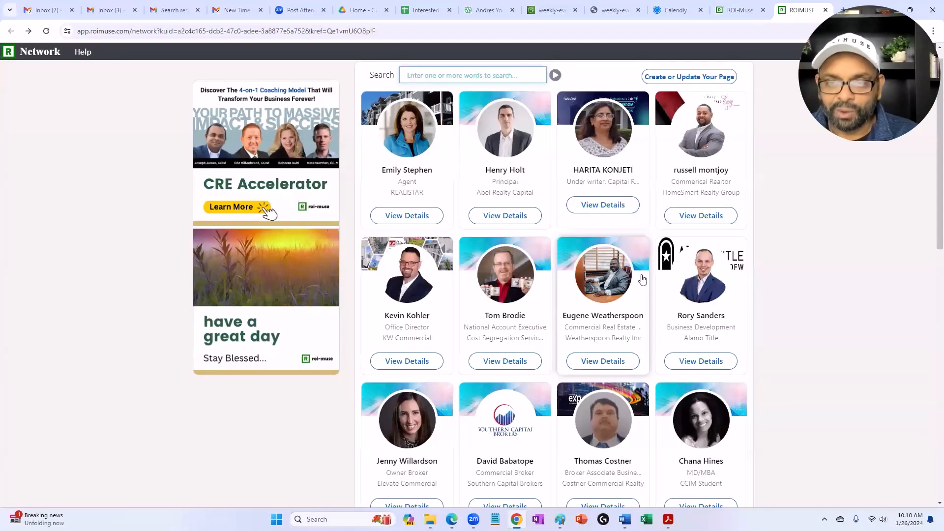
text(miami)
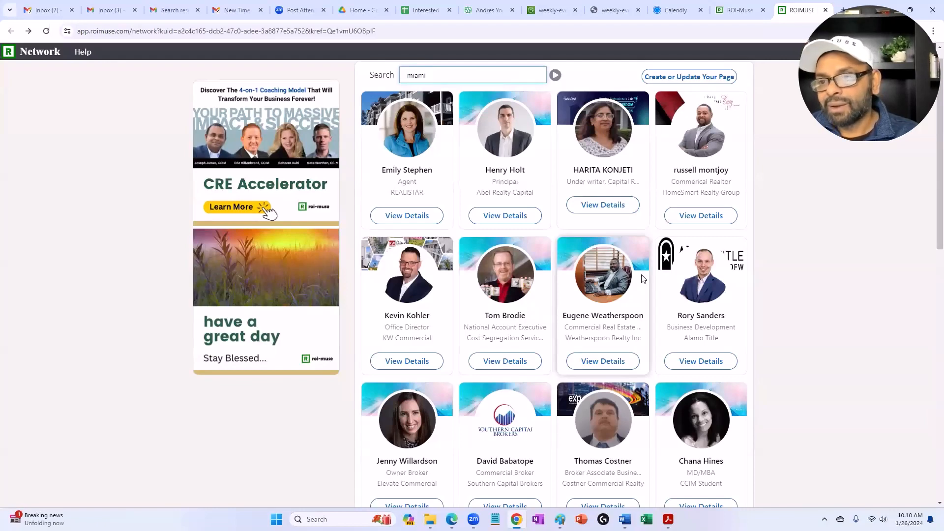
key(Return)
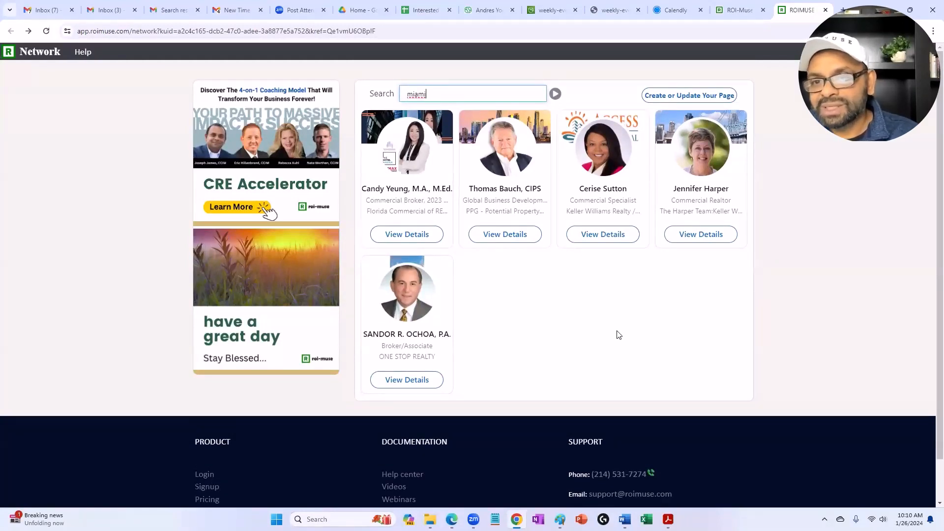
drag(445, 94, 390, 95)
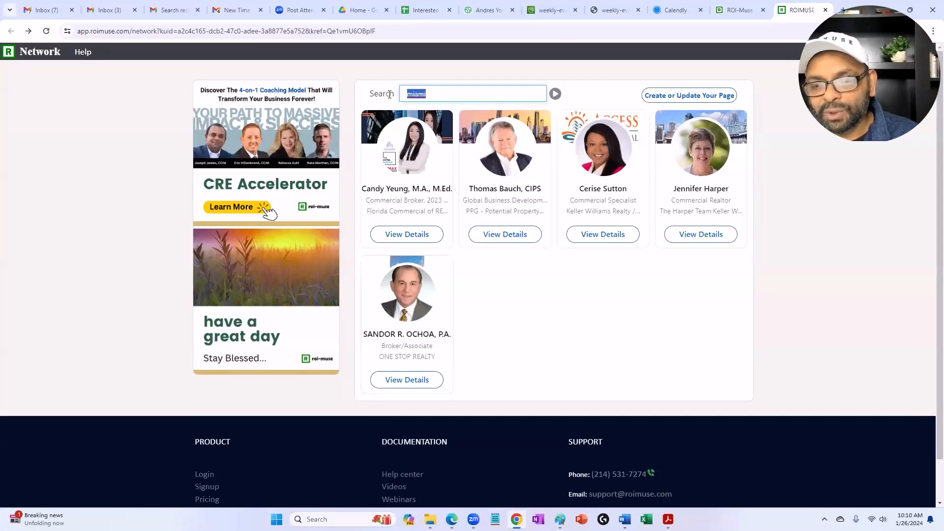
key(BackSpace)
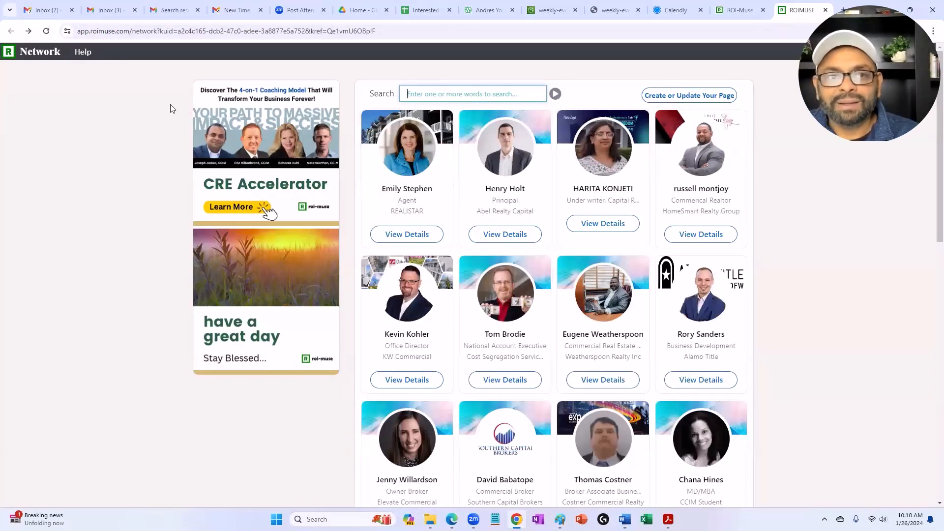
Step: Go to the site's home page, open the Videos page and look over the Trending Now and Commercial Investments trainings
click(17, 56)
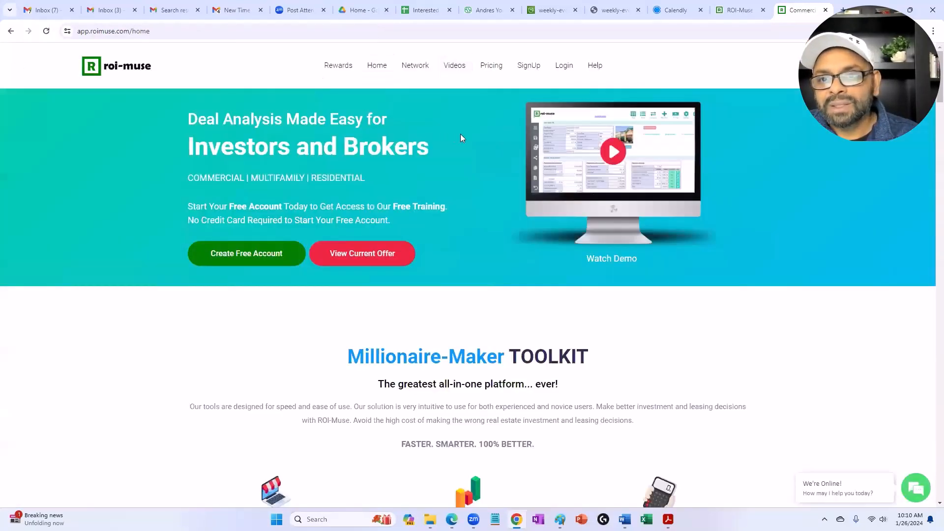
click(459, 66)
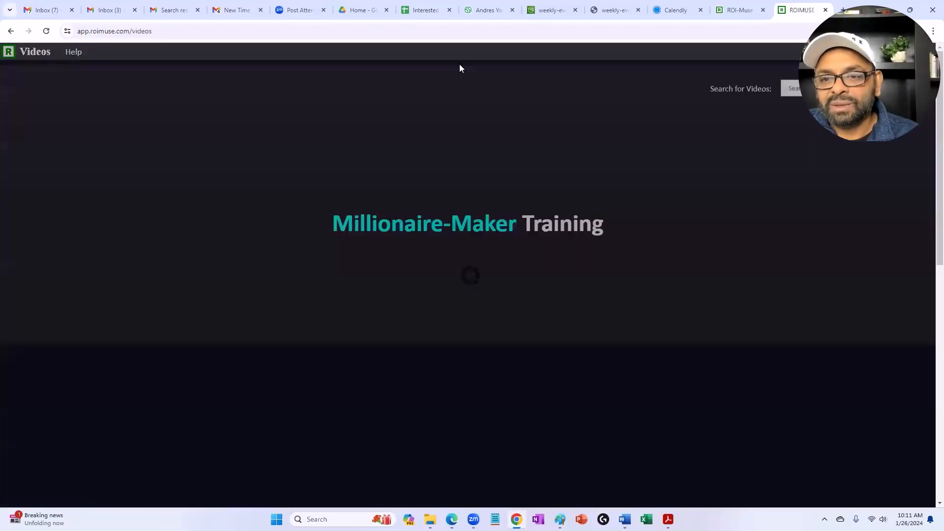
scroll(505, 315, down, 5)
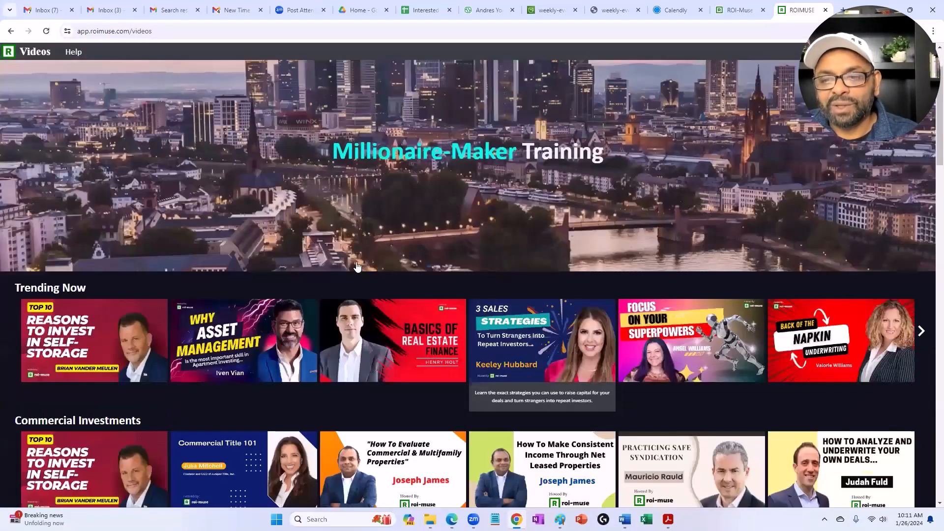
mouse_move(549, 240)
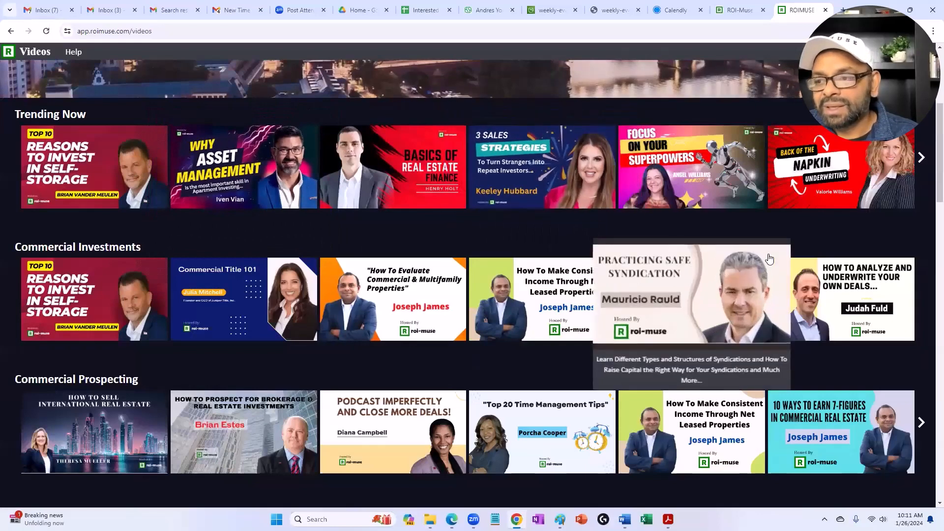
mouse_move(899, 248)
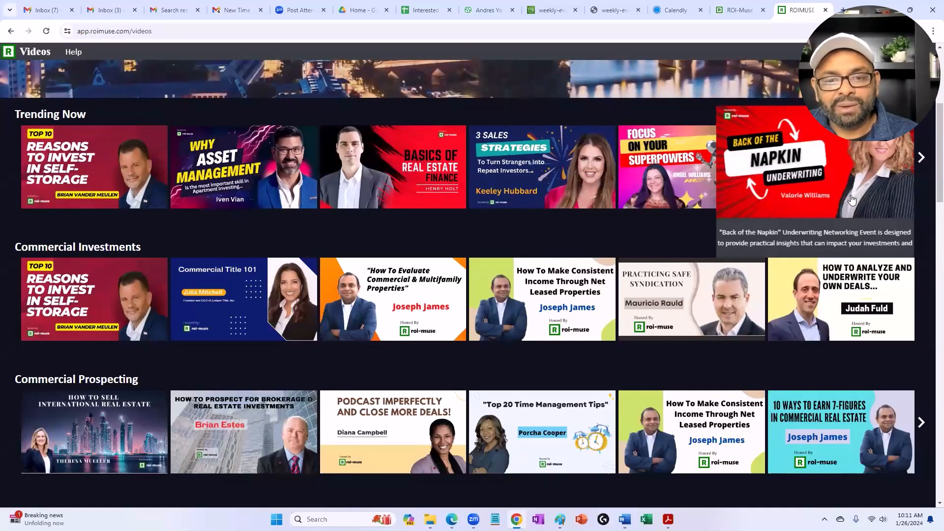
mouse_move(124, 203)
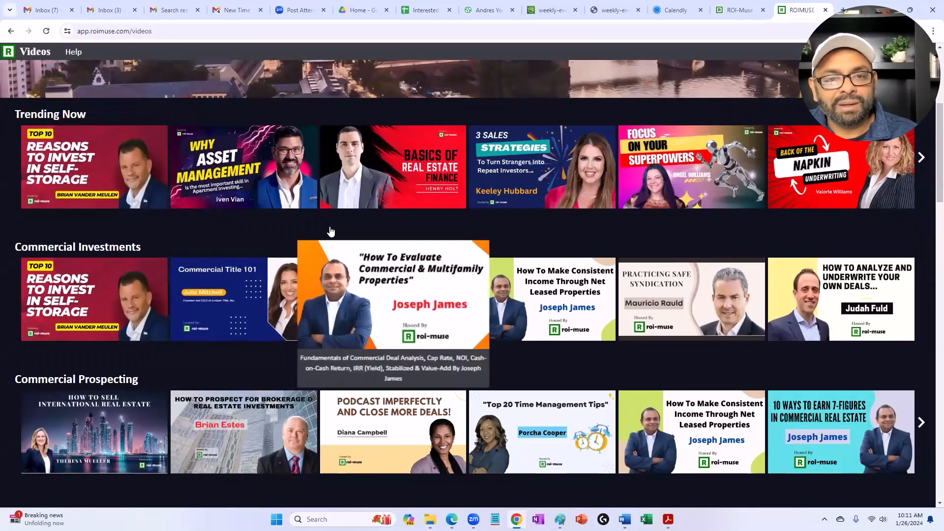
mouse_move(388, 212)
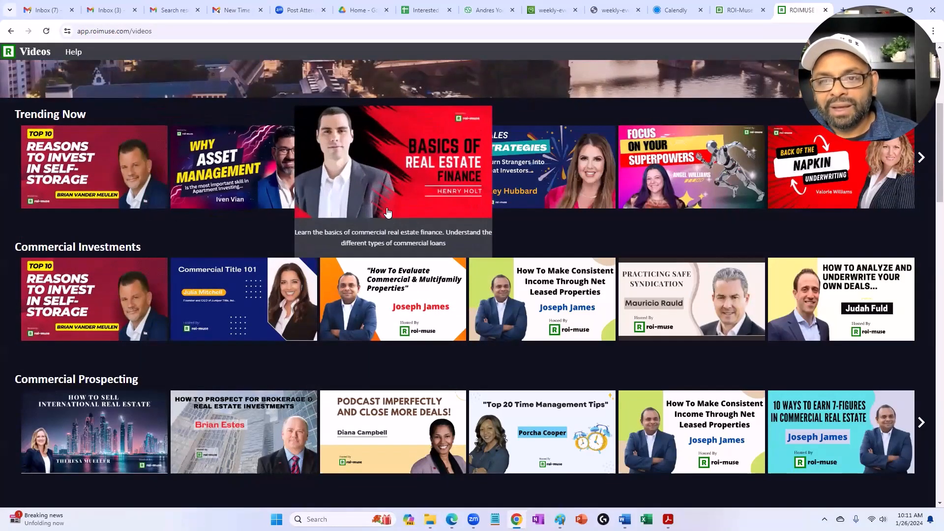
mouse_move(486, 230)
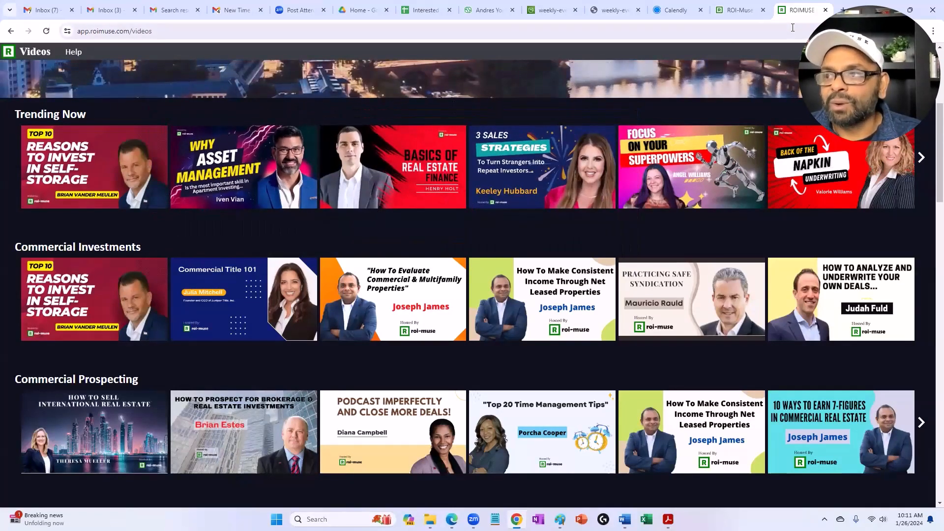
Step: Open the Commercial Investors and Brokers Alliance (CIBA) YouTube channel in a new tab and browse its video row
key(ctrl+t)
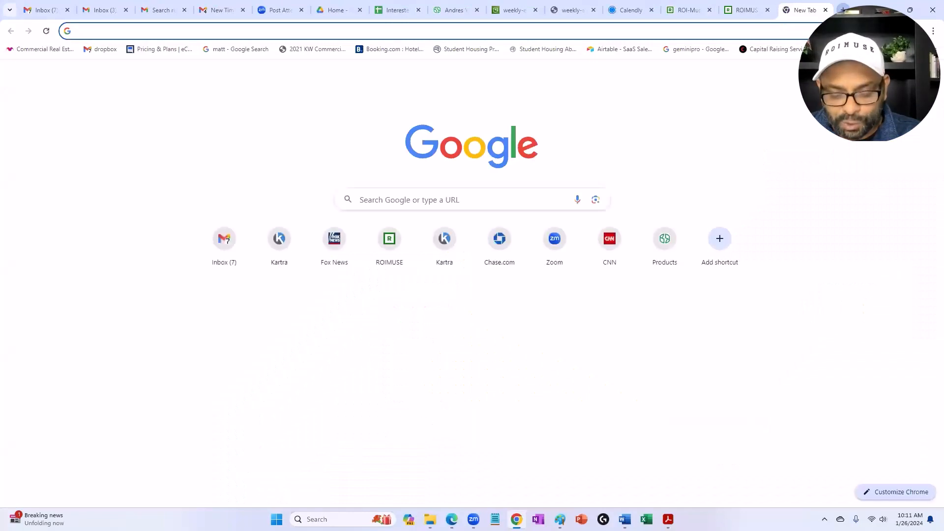
text(youtube.com/@cibamember)
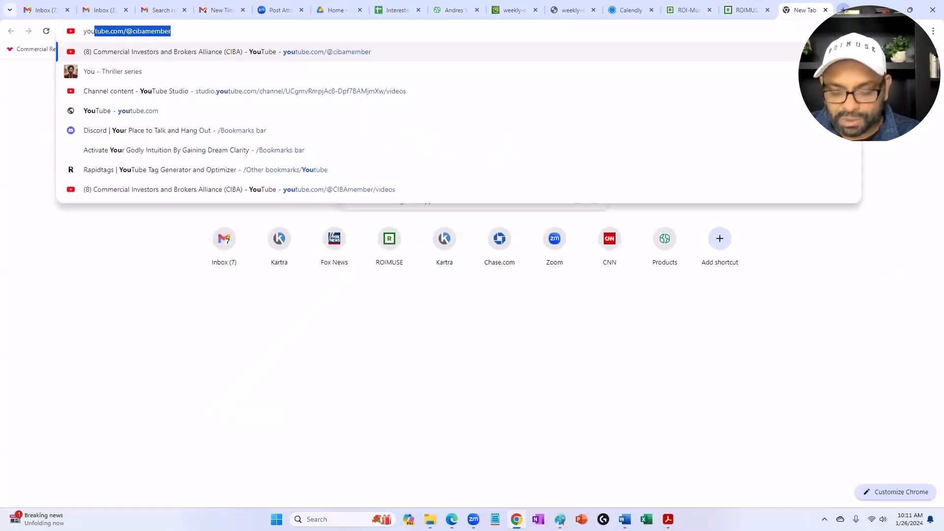
key(Return)
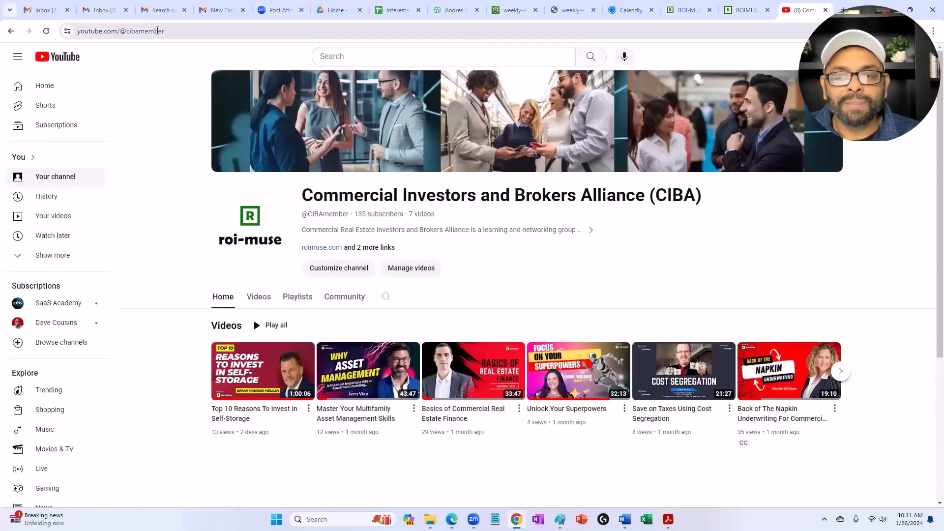
scroll(460, 258, down, 3)
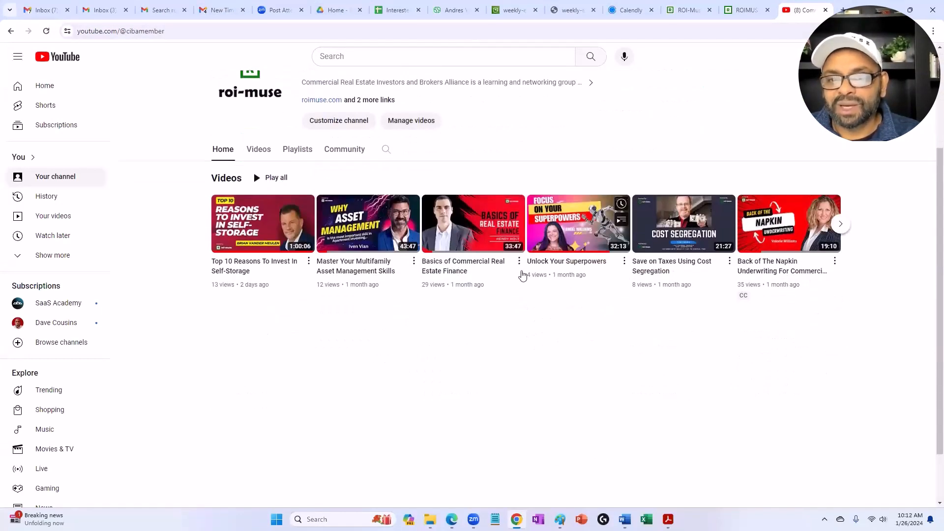
click(839, 224)
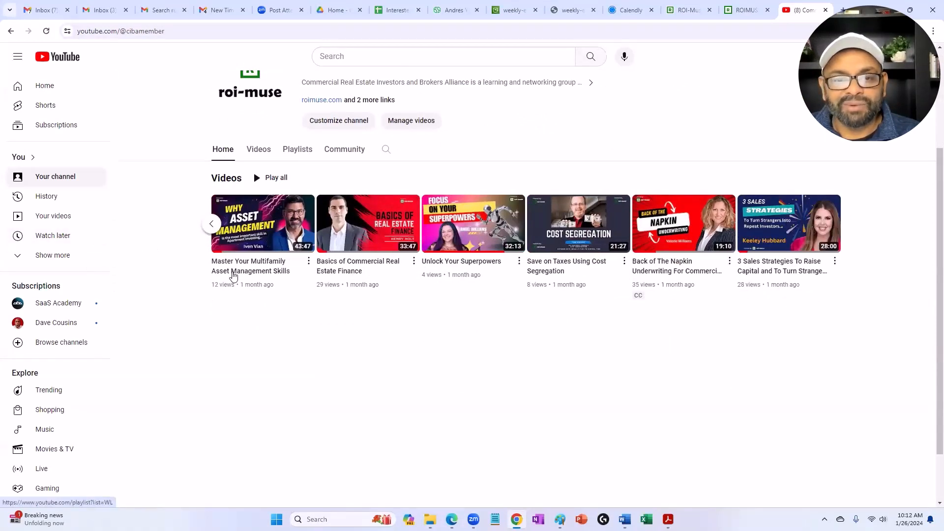
click(211, 224)
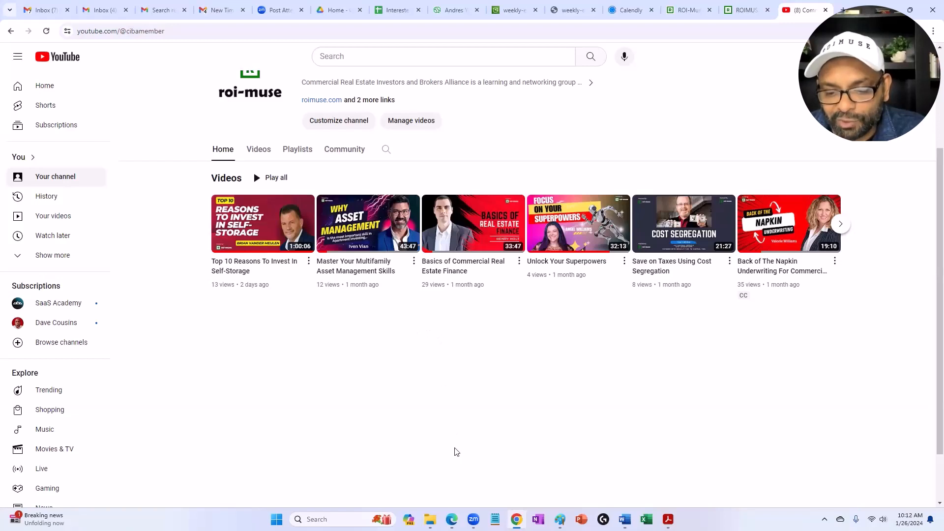
Step: Switch to File Explorer and open Sample Rent Roll File from the Coaching folder's Leverage PLUS Coaching > Templates subfolder
mouse_move(430, 519)
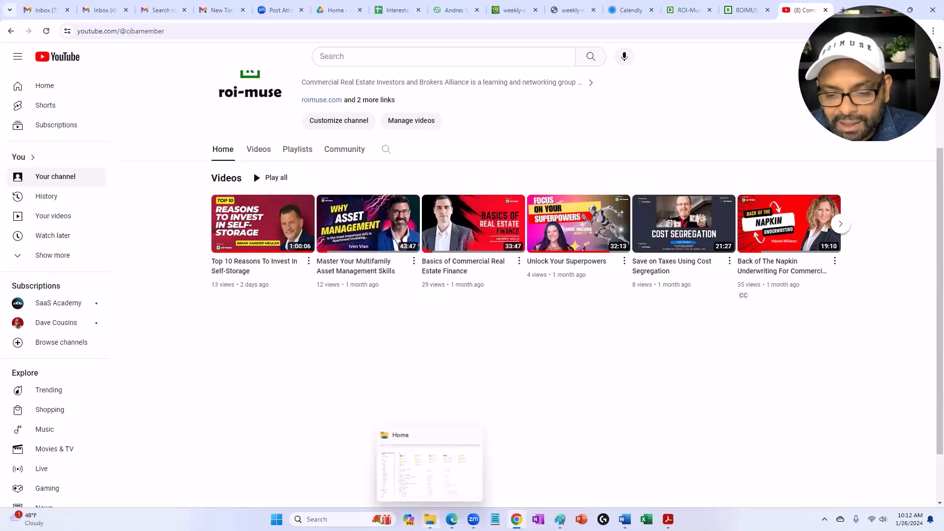
click(429, 467)
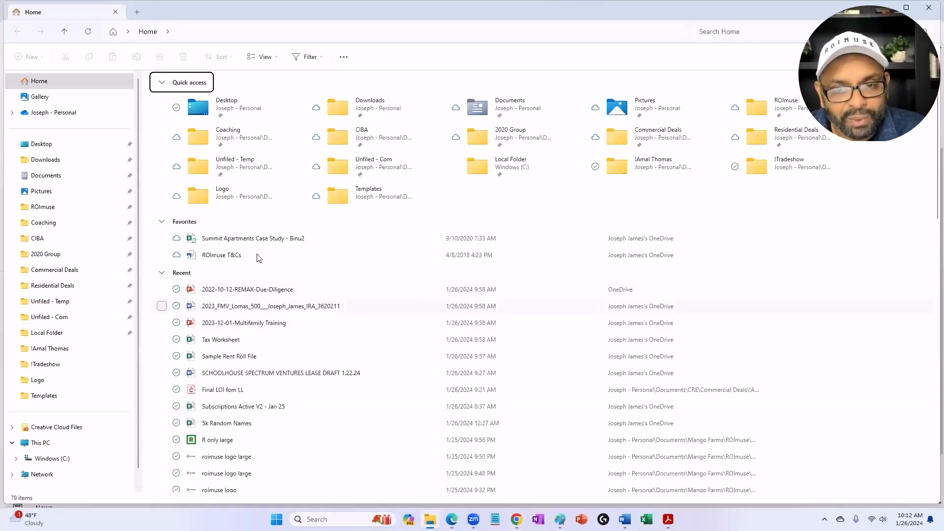
click(52, 208)
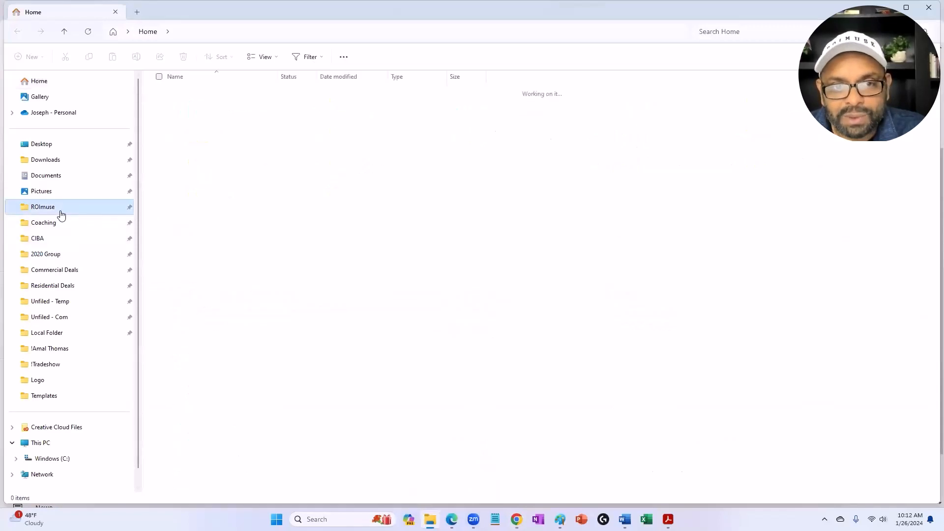
click(59, 223)
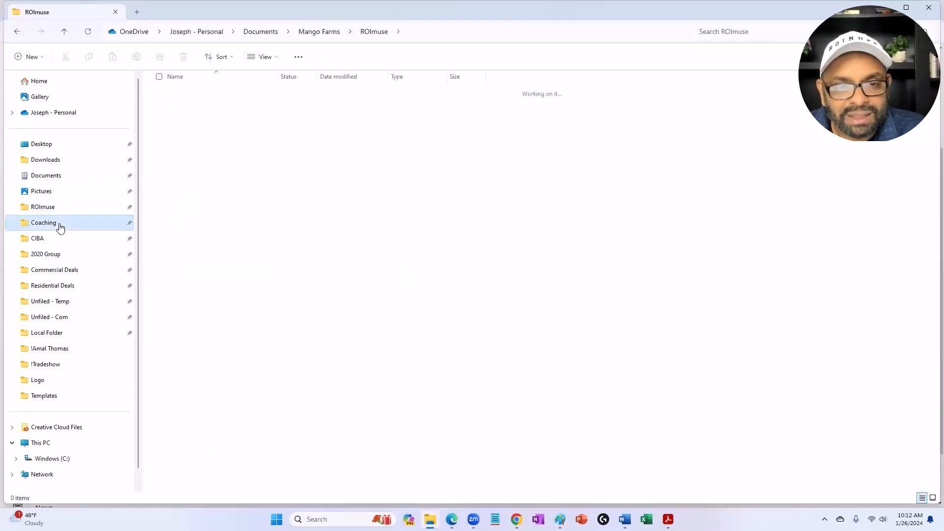
double_click(209, 145)
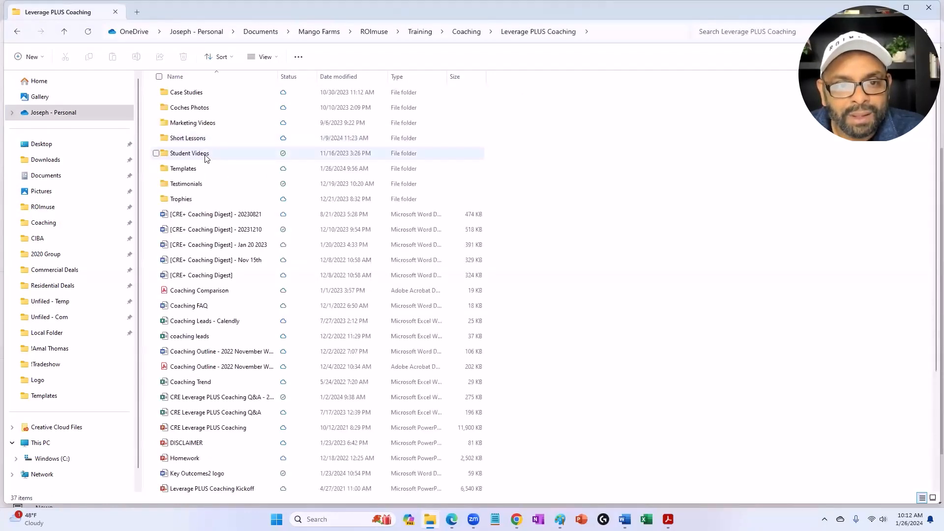
double_click(202, 170)
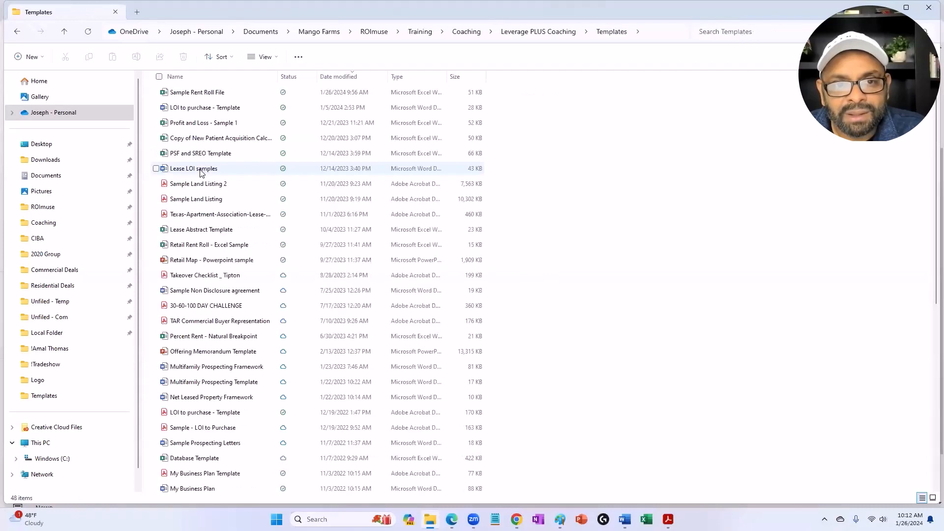
click(211, 95)
double_click(209, 93)
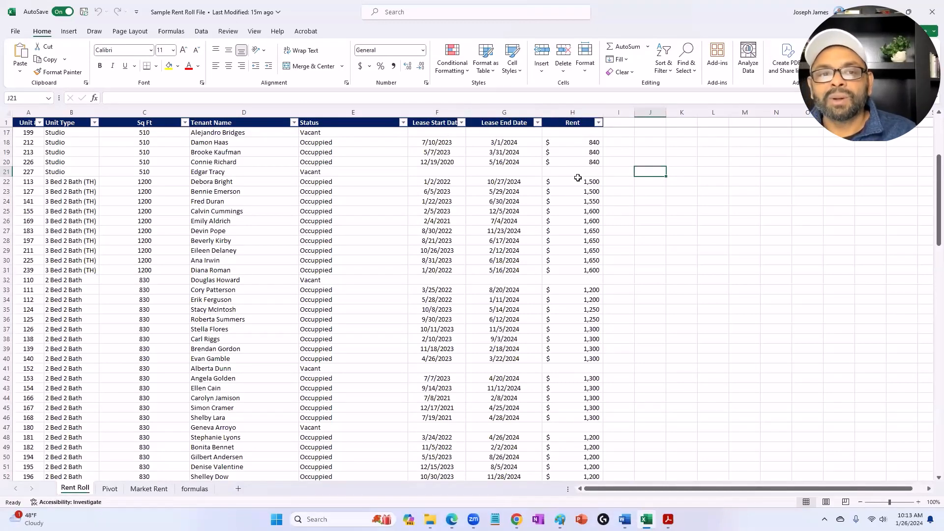
Step: Filter the rent roll's Unit Type column to 1 Bed 1 Bath and examine the rents of those units
click(93, 123)
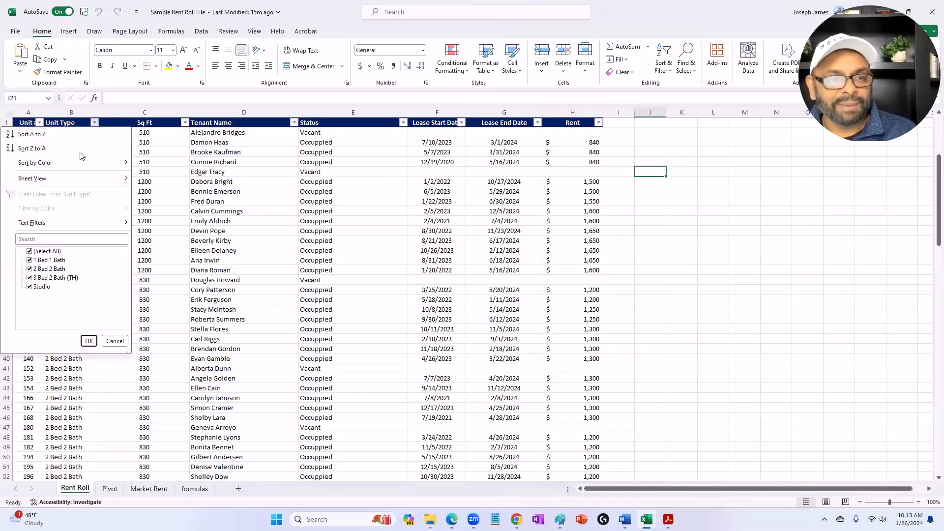
click(30, 252)
click(30, 260)
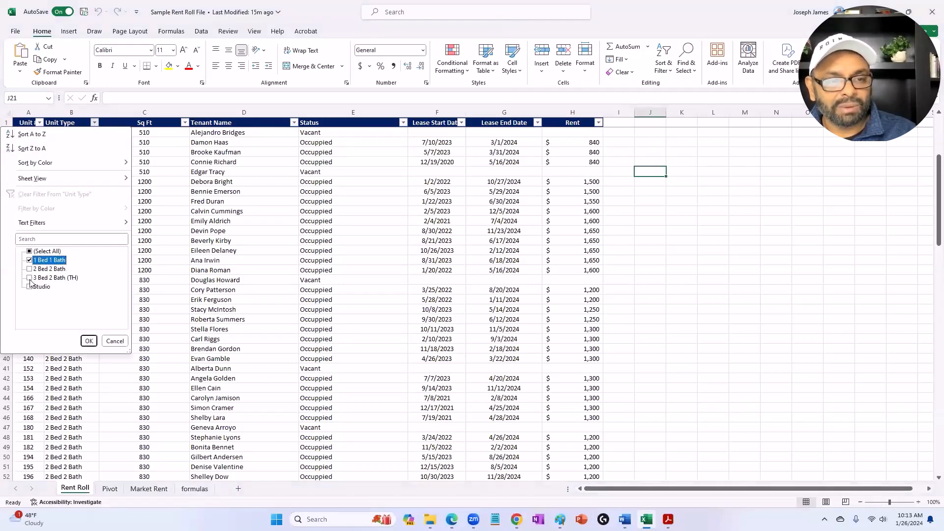
click(87, 342)
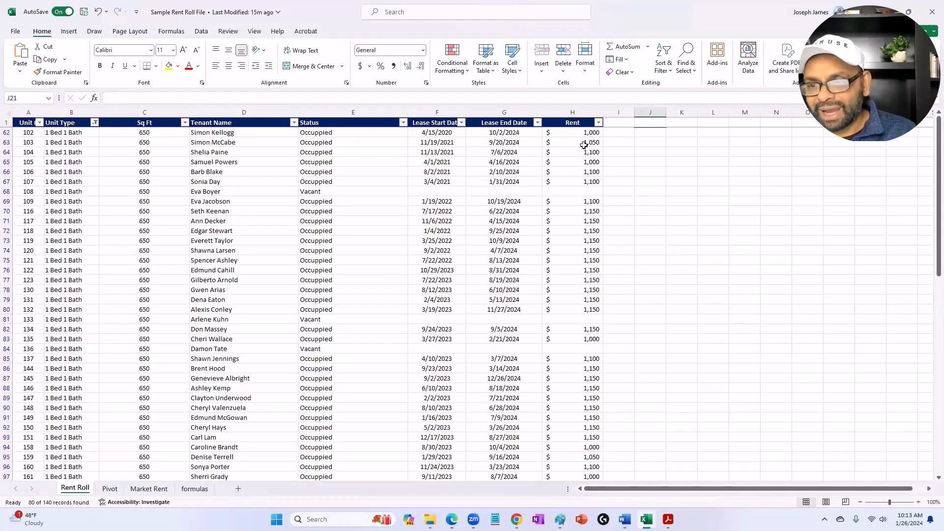
scroll(579, 205, down, 2)
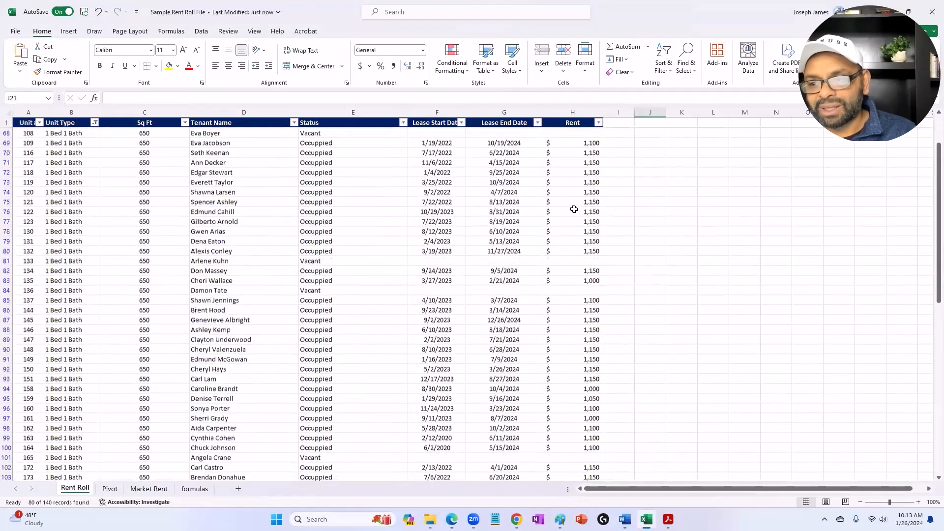
scroll(573, 206, up, 2)
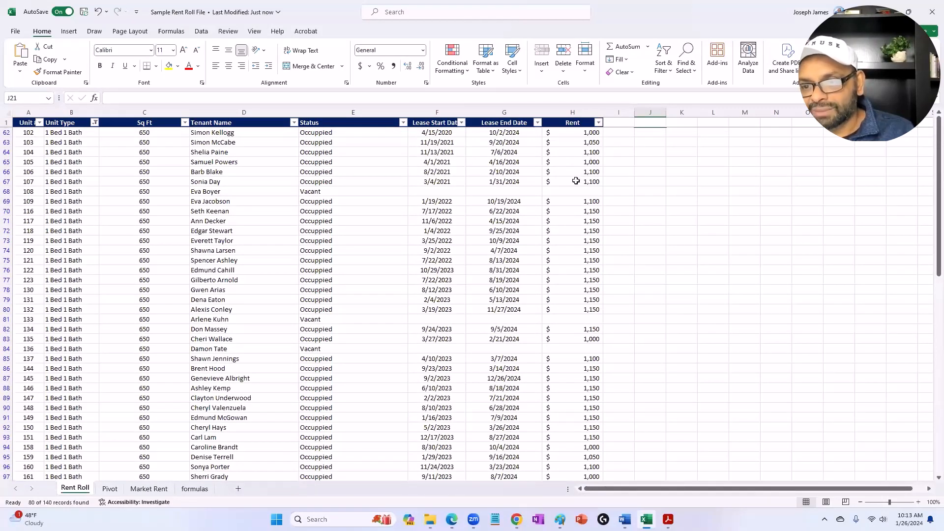
scroll(575, 183, down, 1)
scroll(573, 186, down, 14)
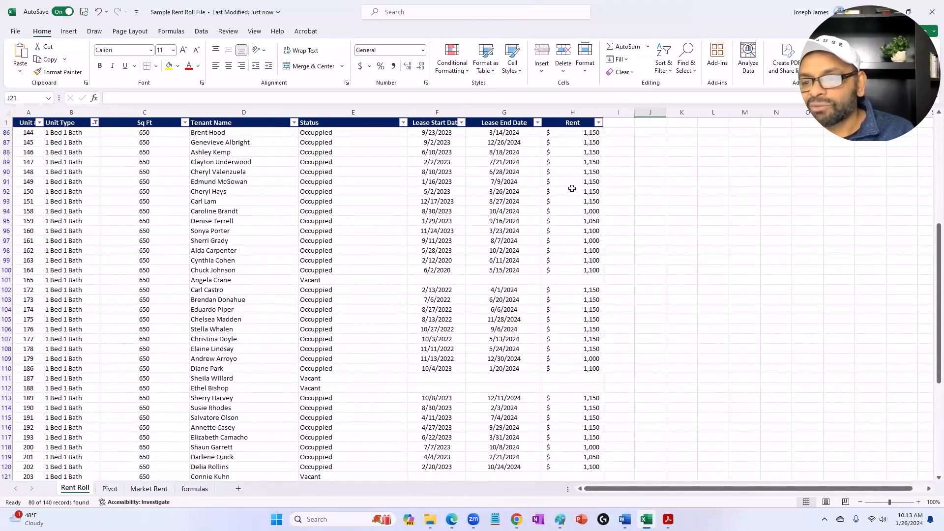
scroll(569, 190, down, 1)
scroll(569, 190, up, 13)
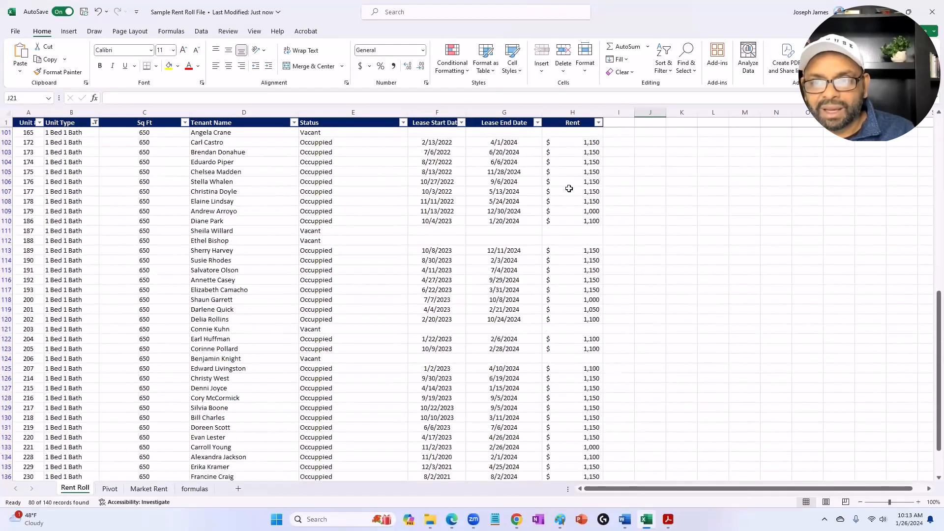
scroll(202, 183, up, 3)
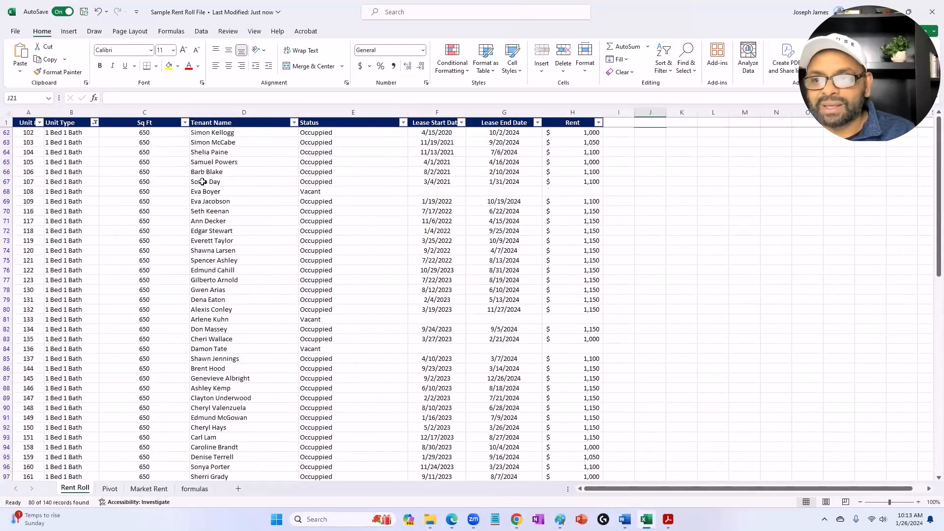
Step: Reset the Unit Type filter to include all unit types
click(95, 123)
click(43, 252)
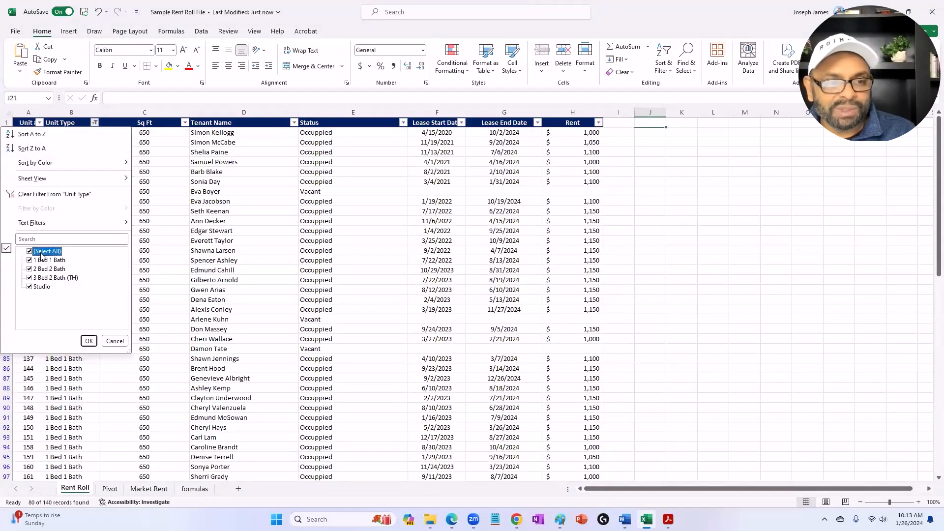
click(88, 341)
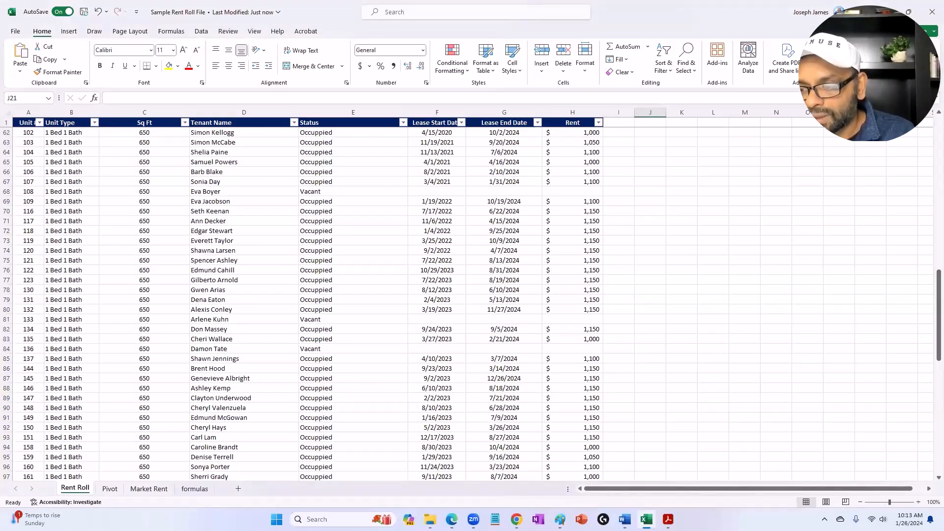
key(alt+Tab)
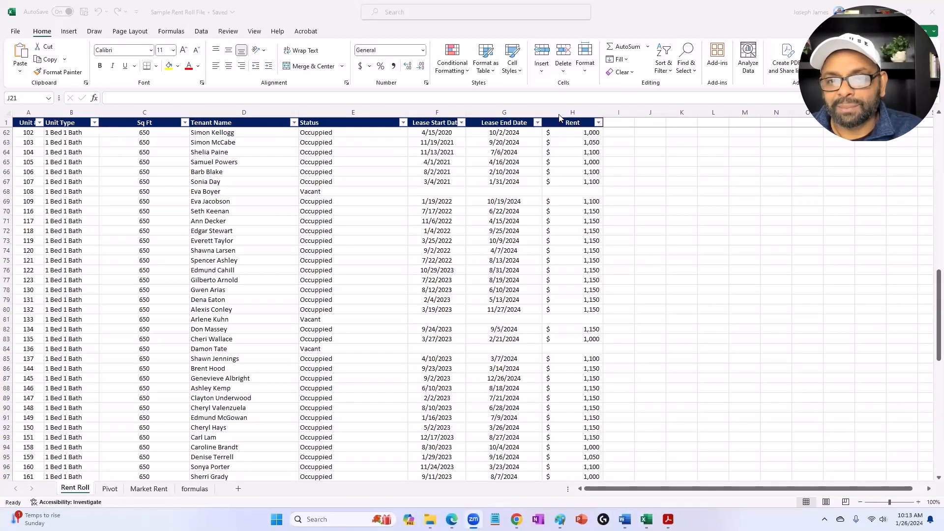
click(94, 123)
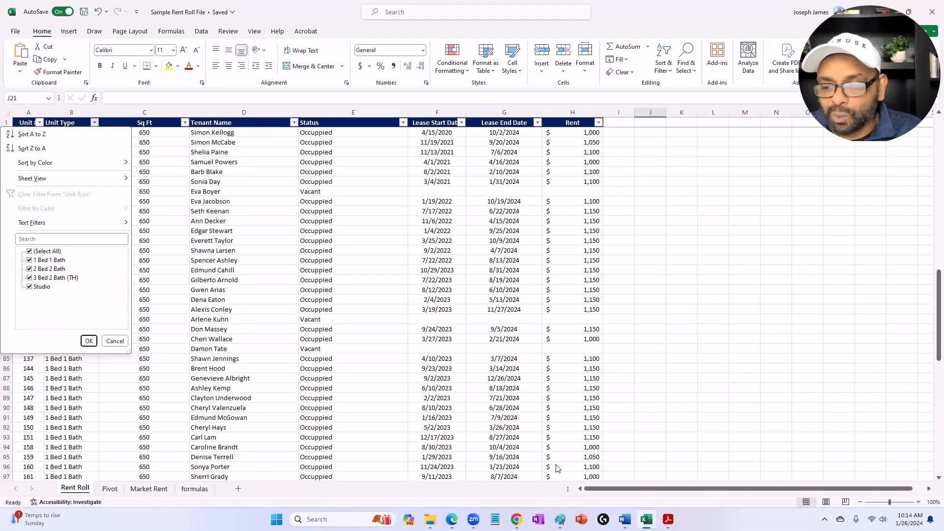
click(796, 455)
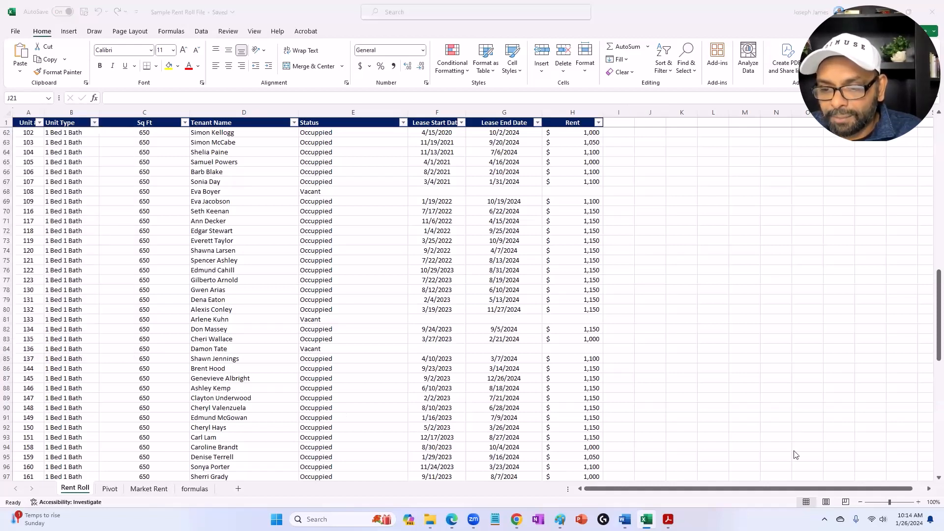
Step: Open the Market Rent sheet and review the market rent for the studio, 1 Bed 1 Bath and 3 Bed 2 Bath (TH) units
click(145, 491)
click(144, 491)
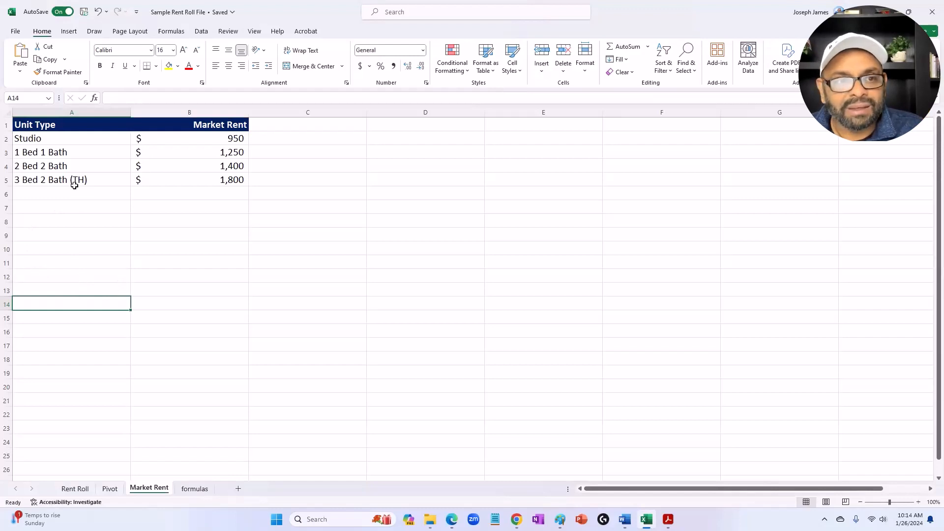
click(177, 137)
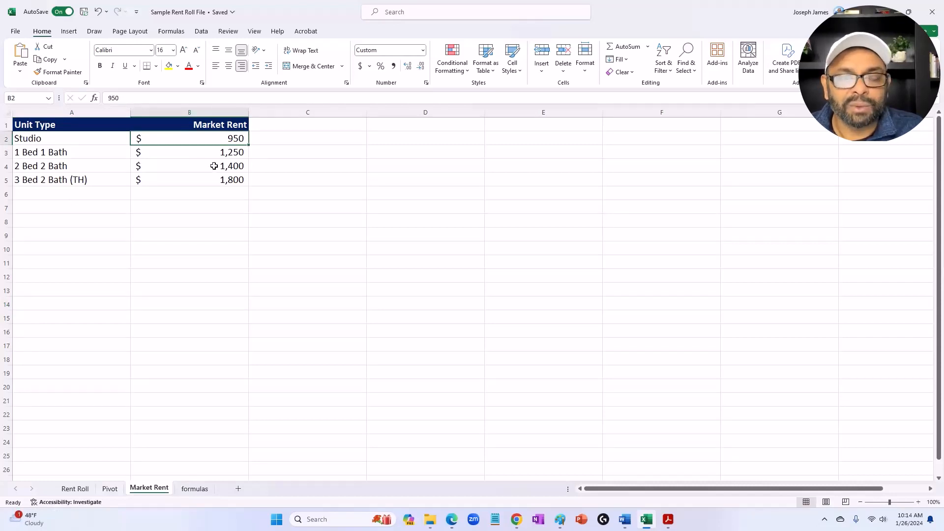
click(202, 156)
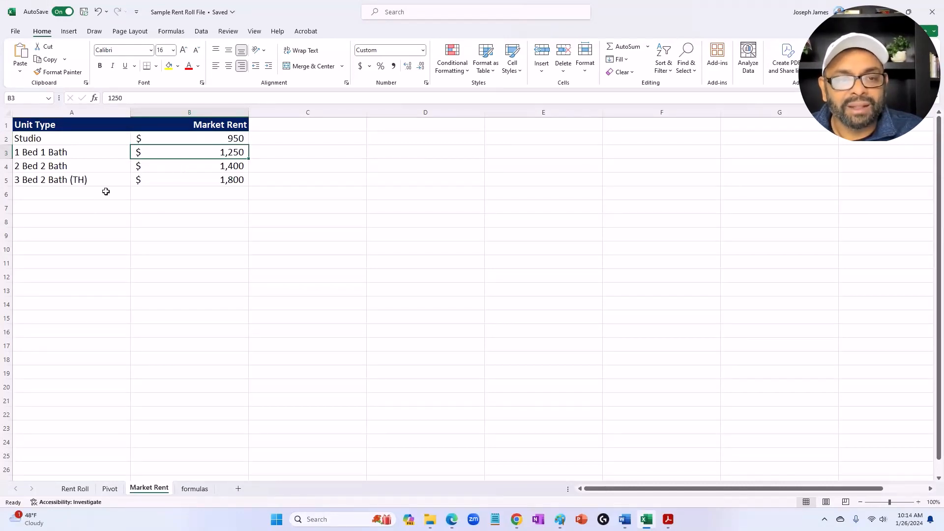
click(197, 181)
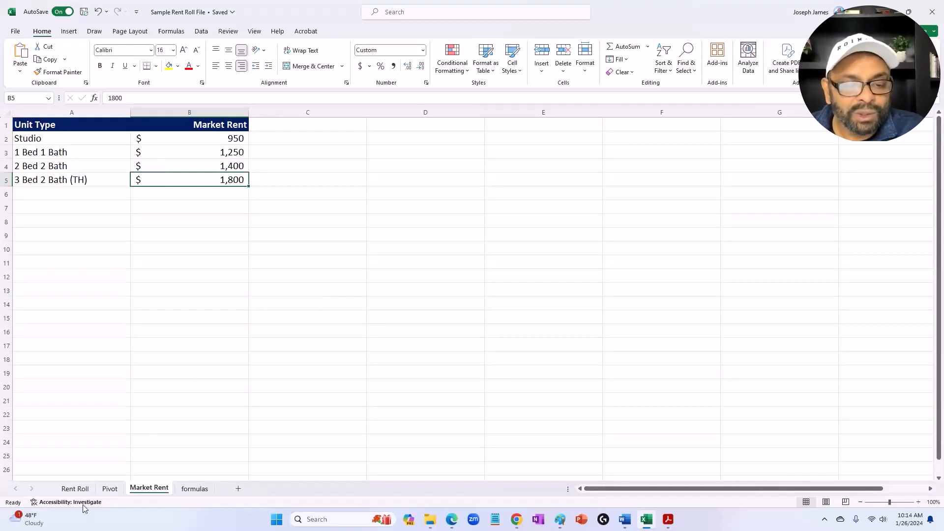
Step: Widen column I on the Rent Roll sheet and enter the heading Market Rent in cell I1
click(75, 489)
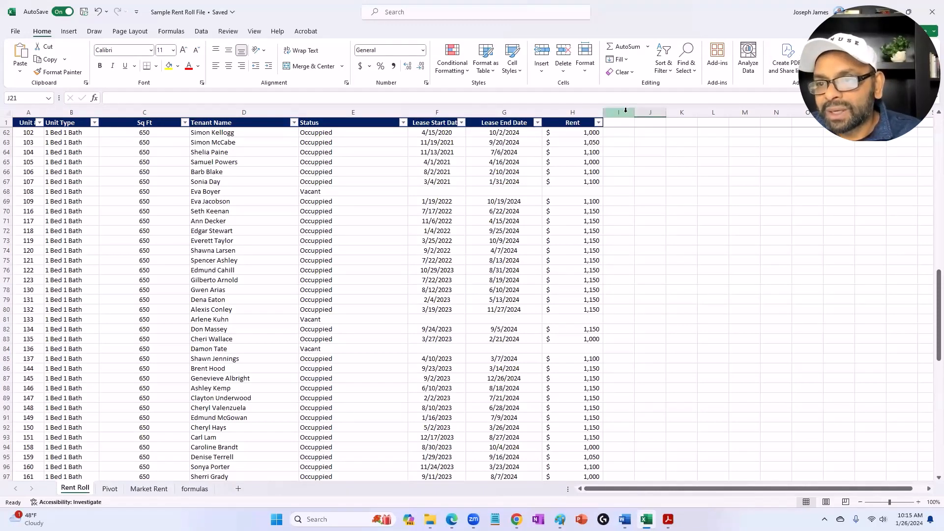
drag(634, 112, 712, 112)
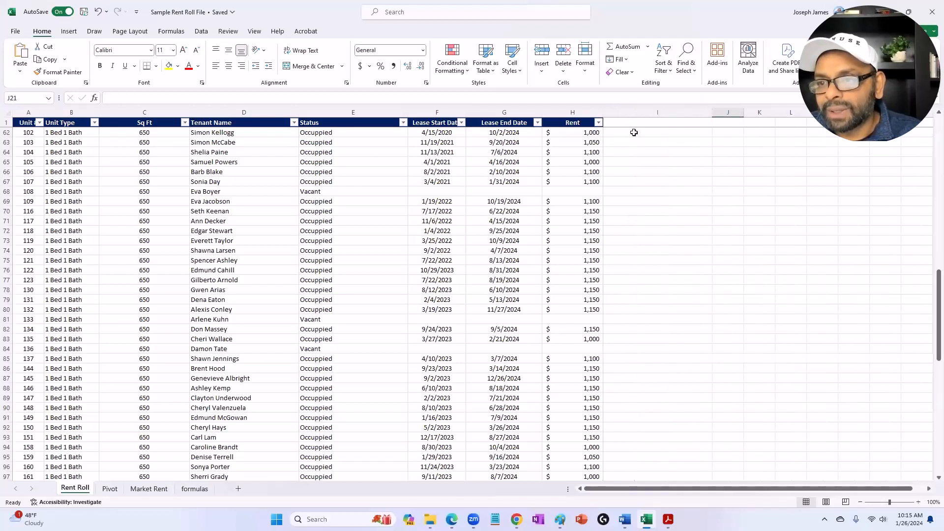
click(627, 123)
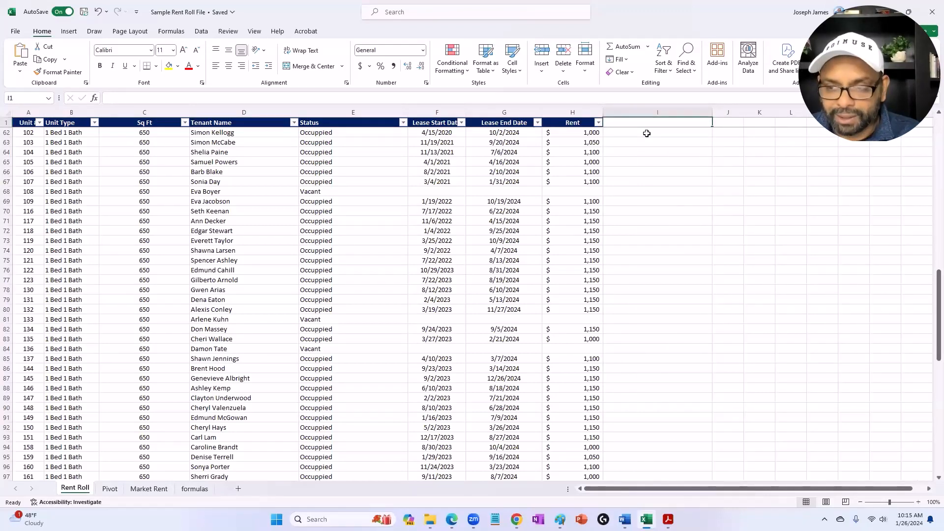
text(Market)
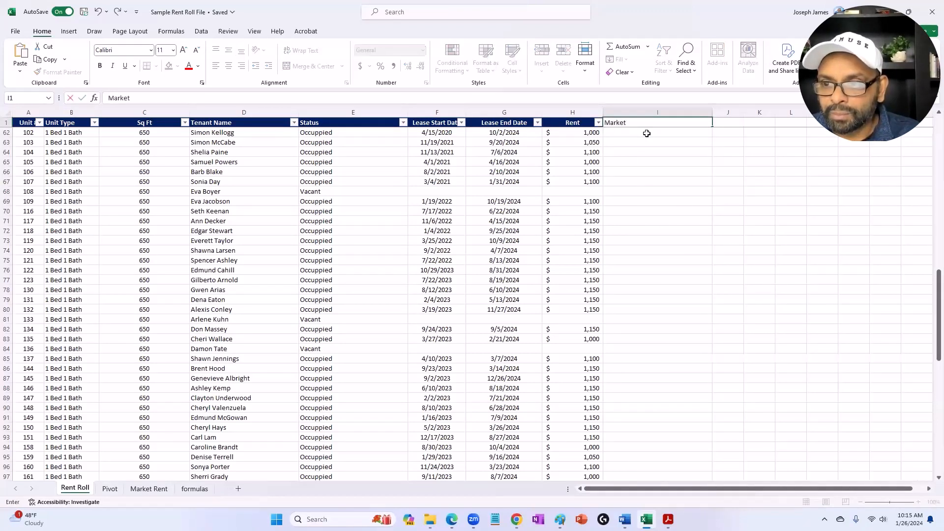
text( Ren)
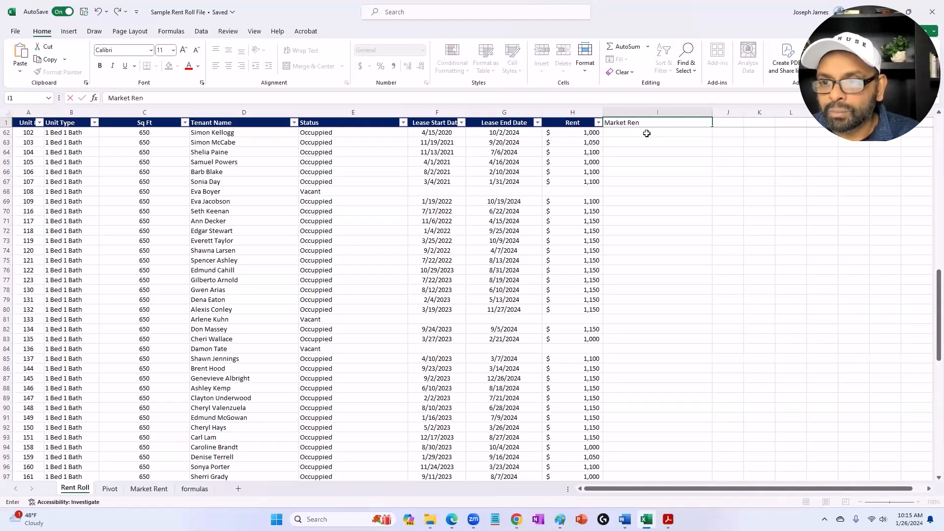
text(t)
key(Return)
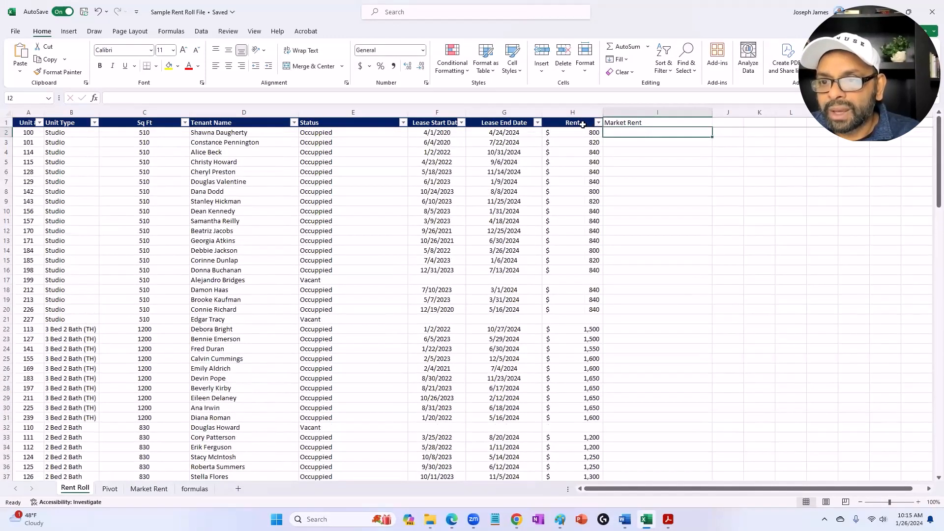
Step: Copy the Rent heading's formatting to the Market Rent heading with Format Painter
click(583, 124)
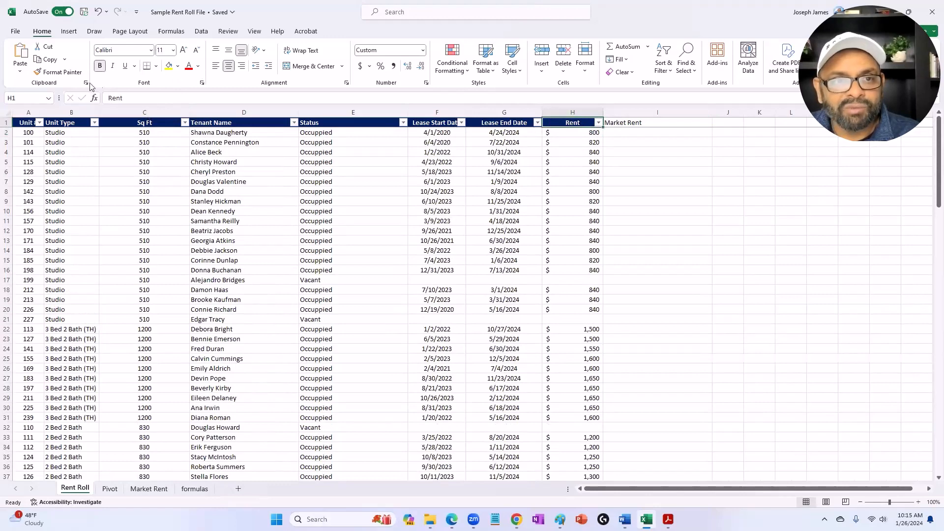
click(59, 72)
click(659, 122)
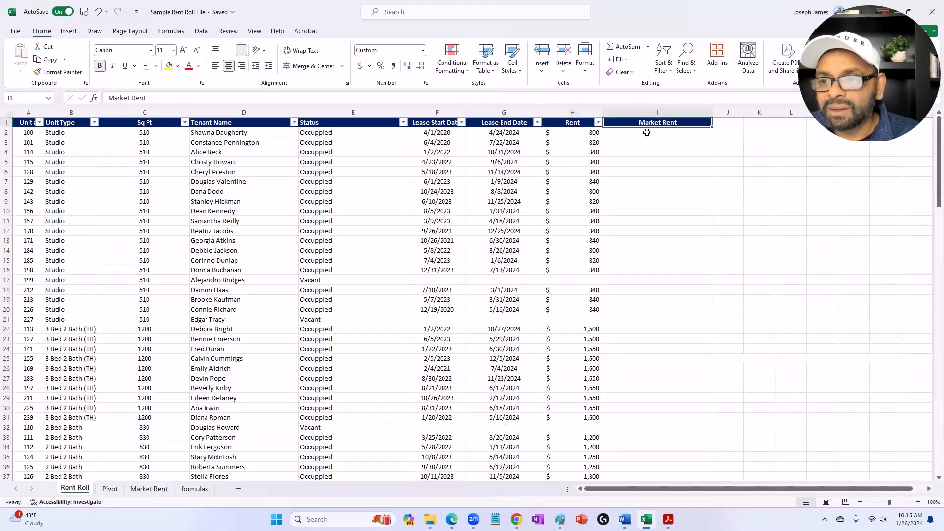
key(Return)
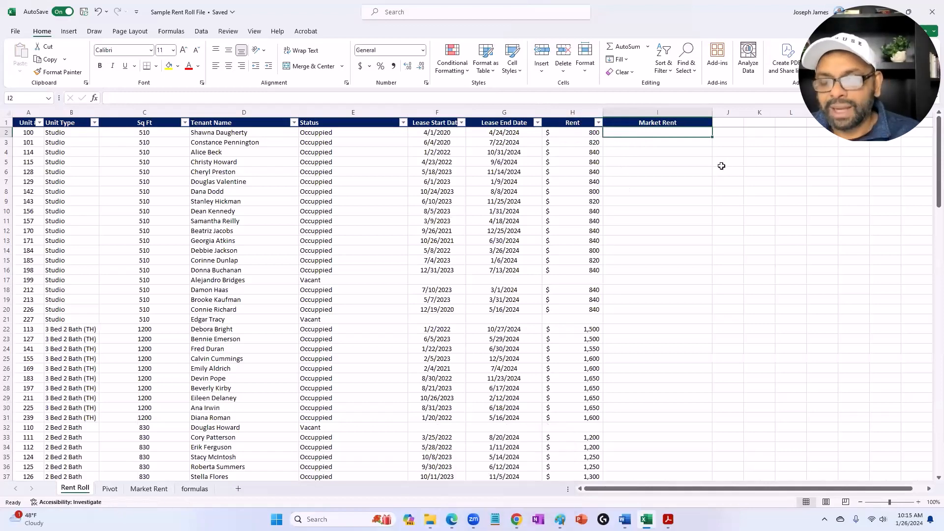
Step: Start a VLOOKUP formula in I2 with the unit type in B2 as the lookup value
text(=)
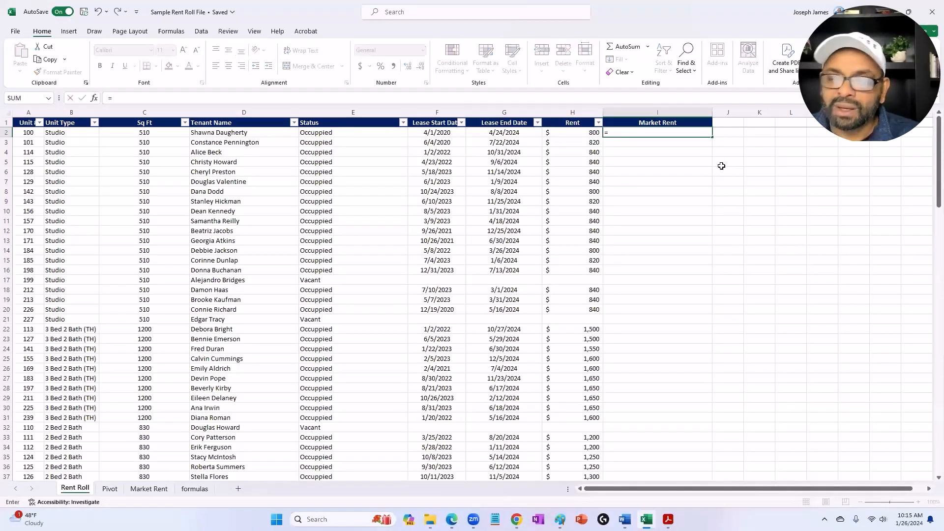
text(v)
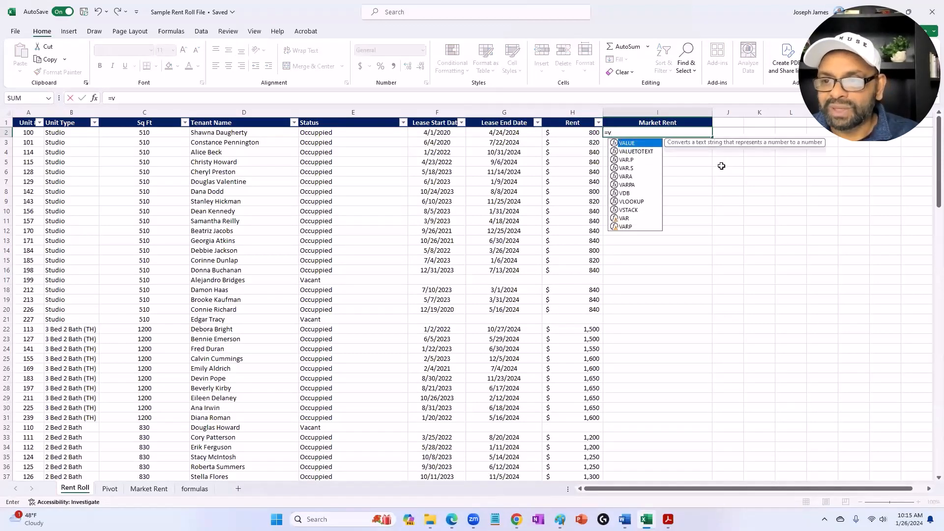
text(lookup)
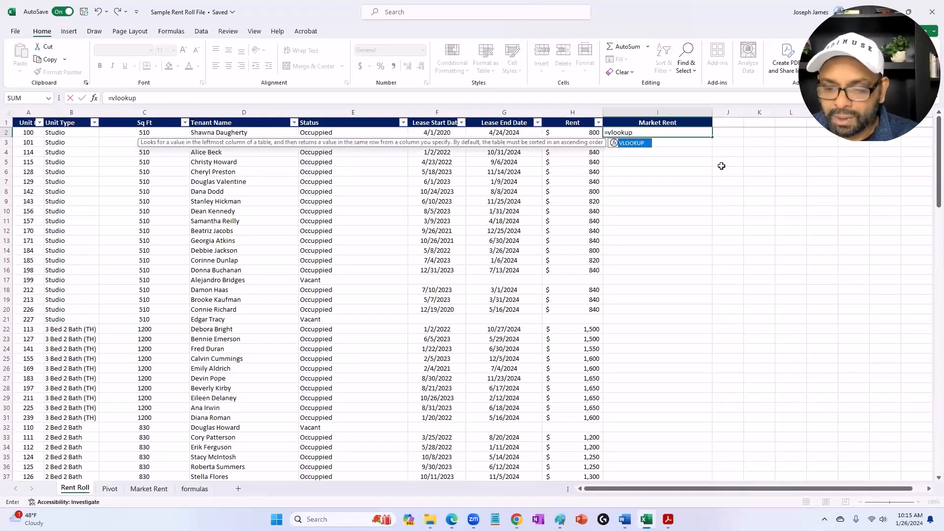
text(()
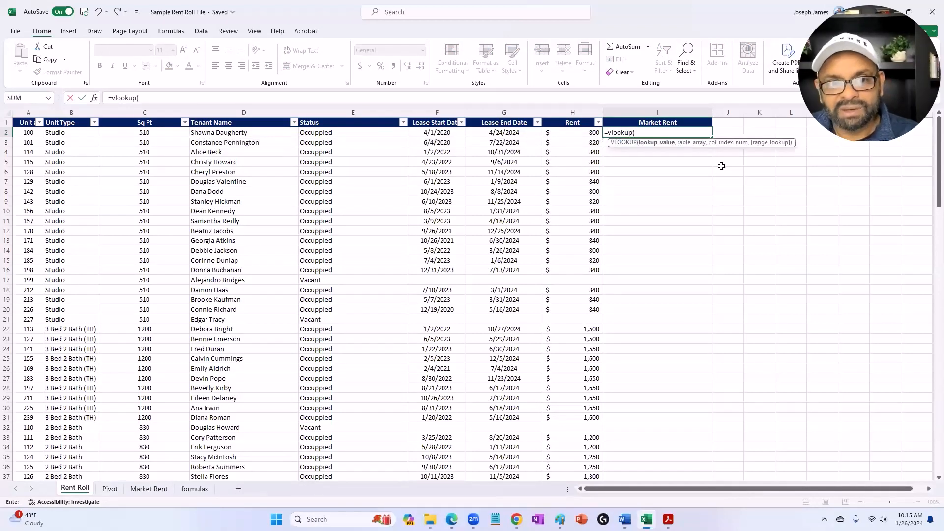
click(62, 133)
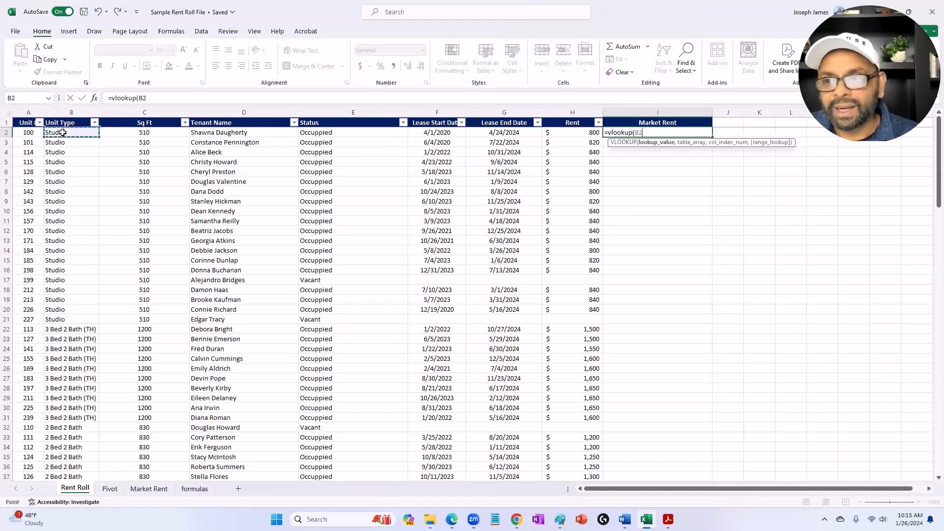
text(,)
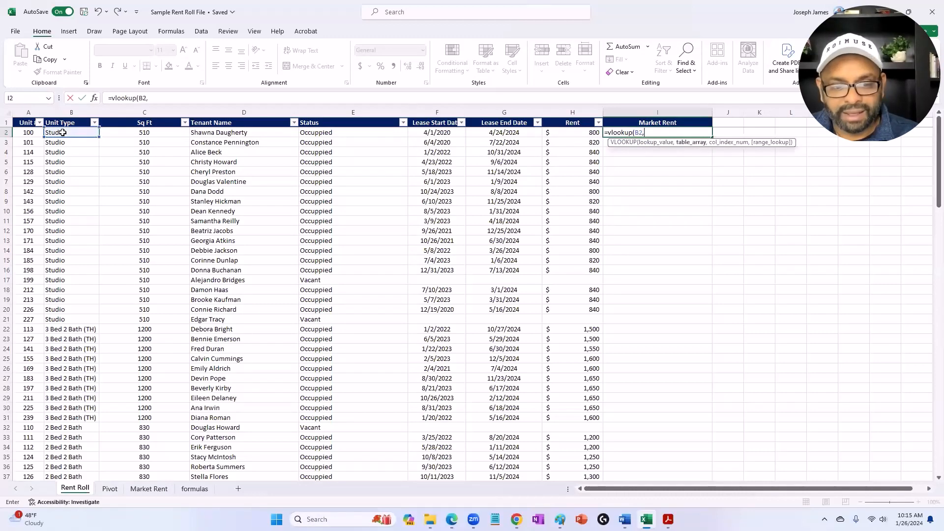
Step: Complete the VLOOKUP with the absolute range 'Market Rent'!$A$1:$B$5, column index 1 and FALSE for an exact match
click(149, 489)
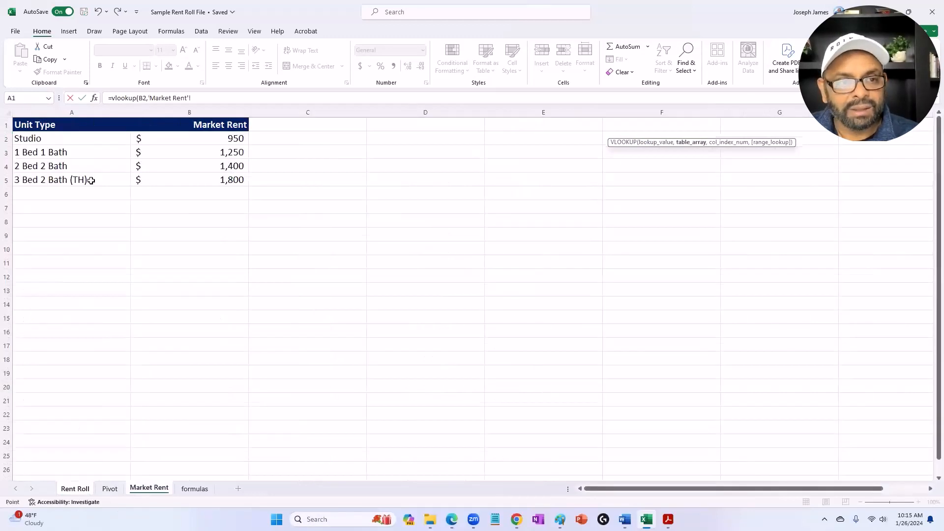
drag(38, 125, 204, 183)
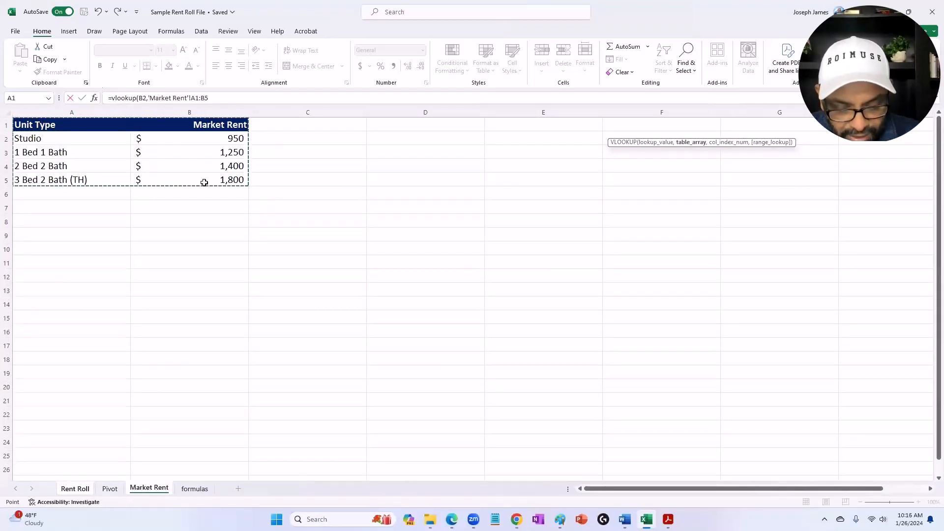
key(F4)
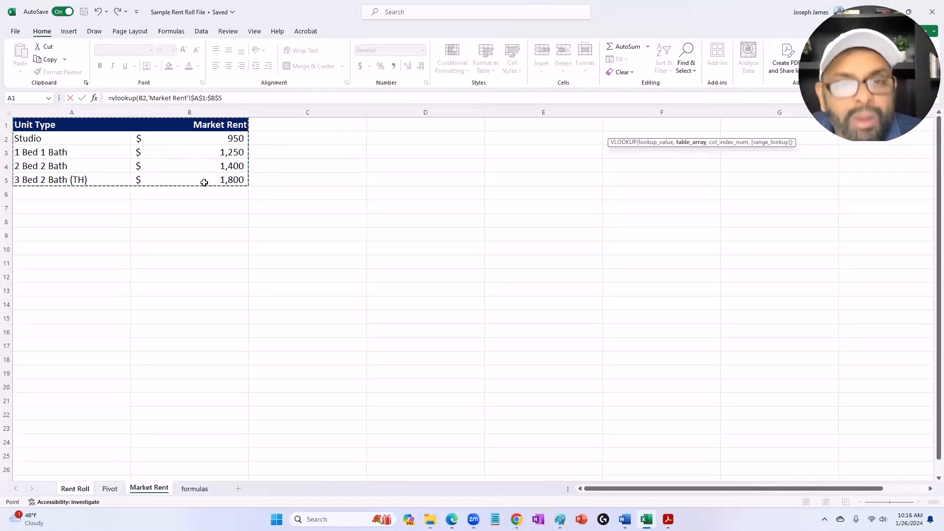
text(,)
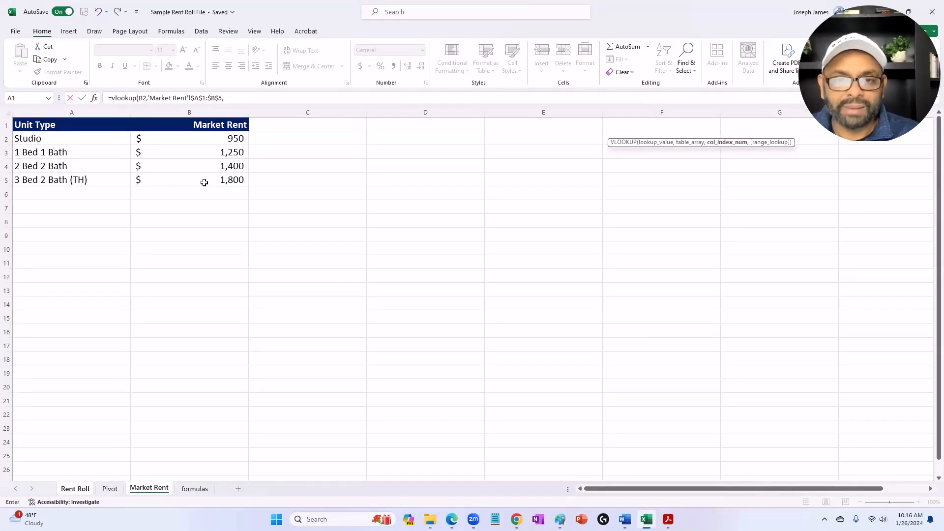
text(1)
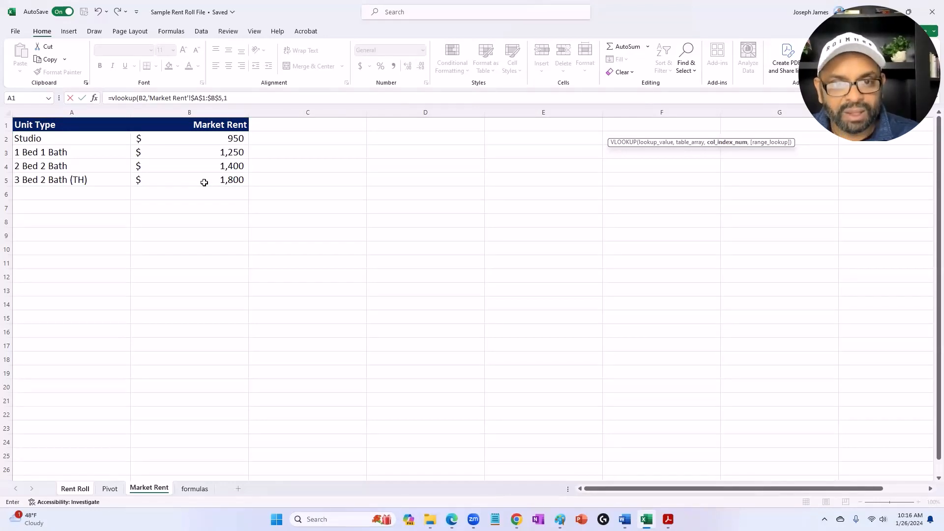
text(,fa)
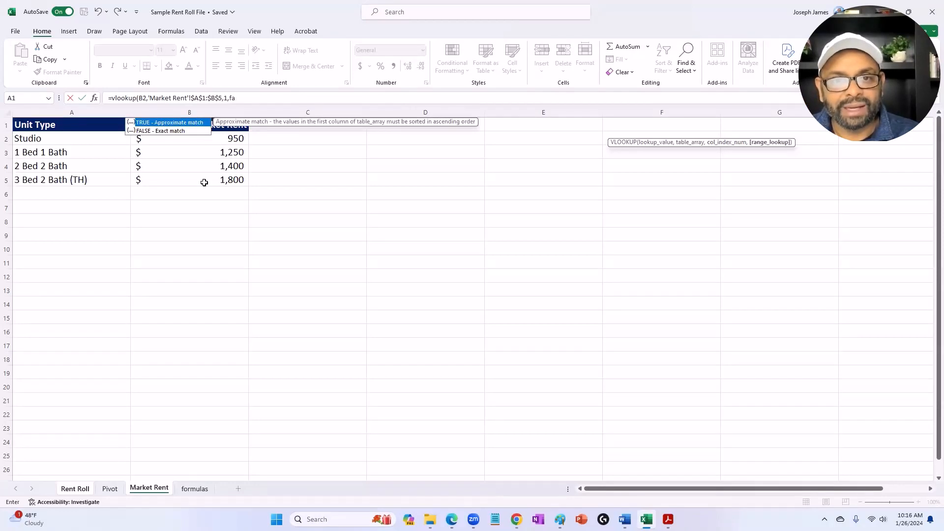
text(lse))
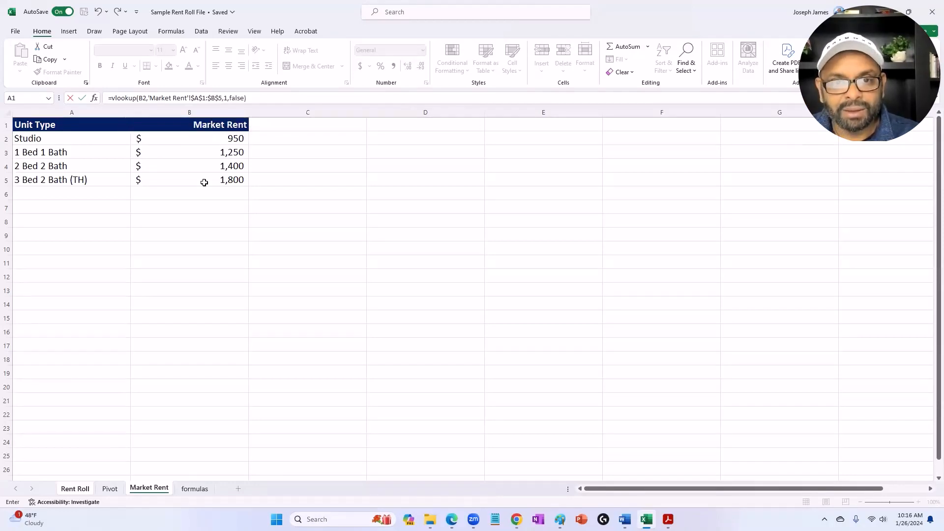
key(Return)
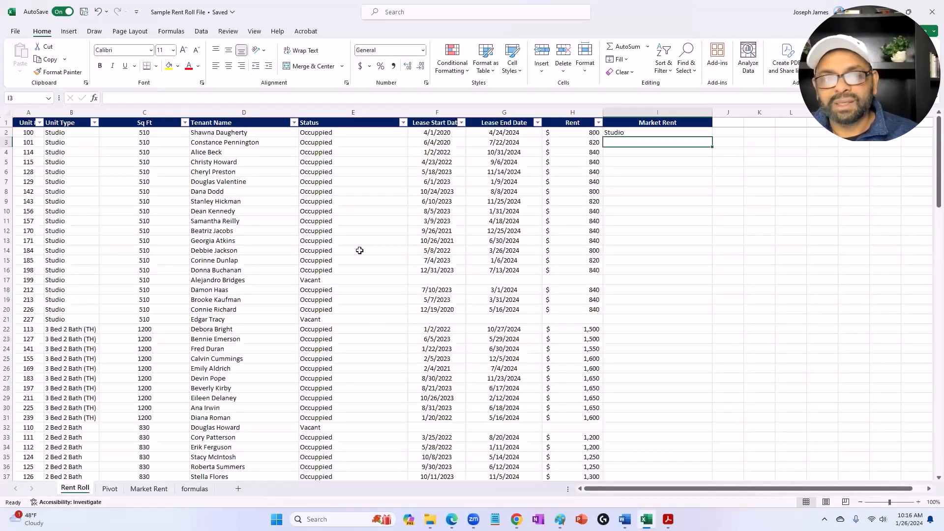
Step: Change the column index in the I2 VLOOKUP formula to 2
click(635, 132)
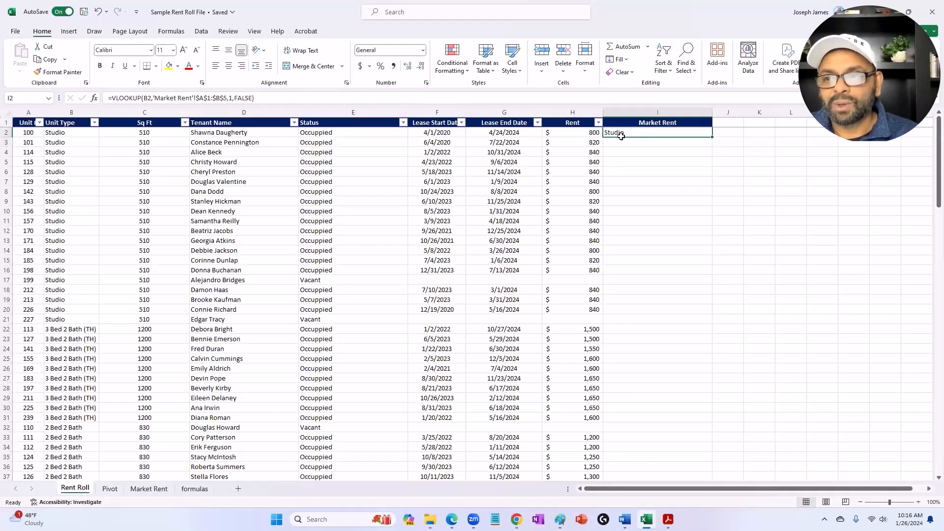
click(229, 98)
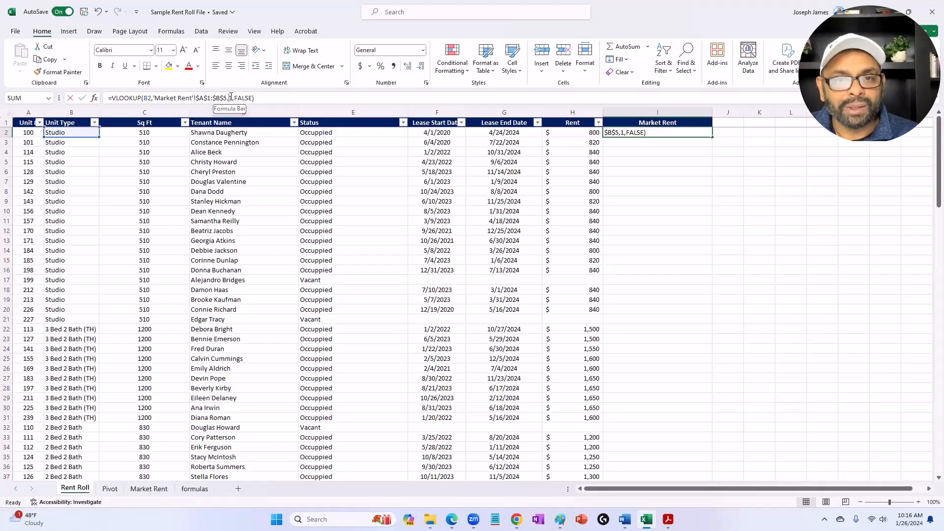
key(BackSpace)
text(2)
key(Return)
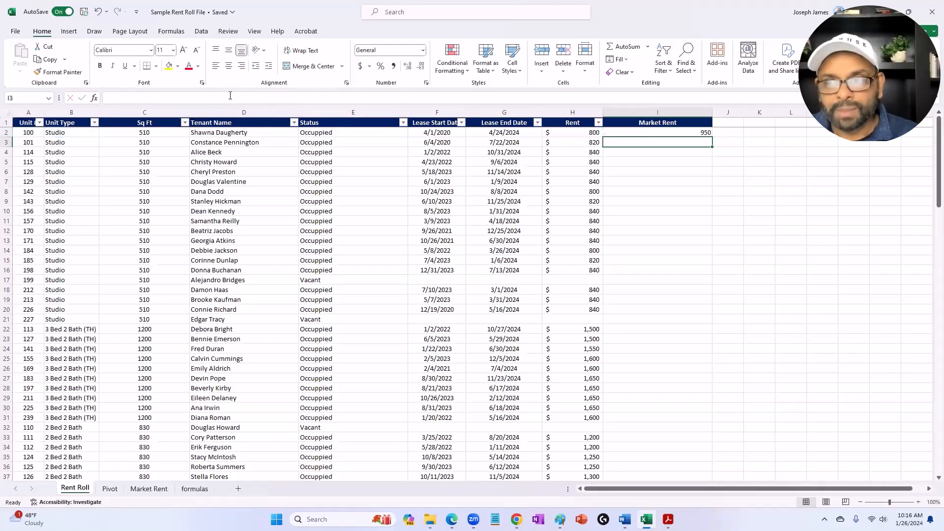
Step: Centre the contents of the whole Market Rent column
click(701, 133)
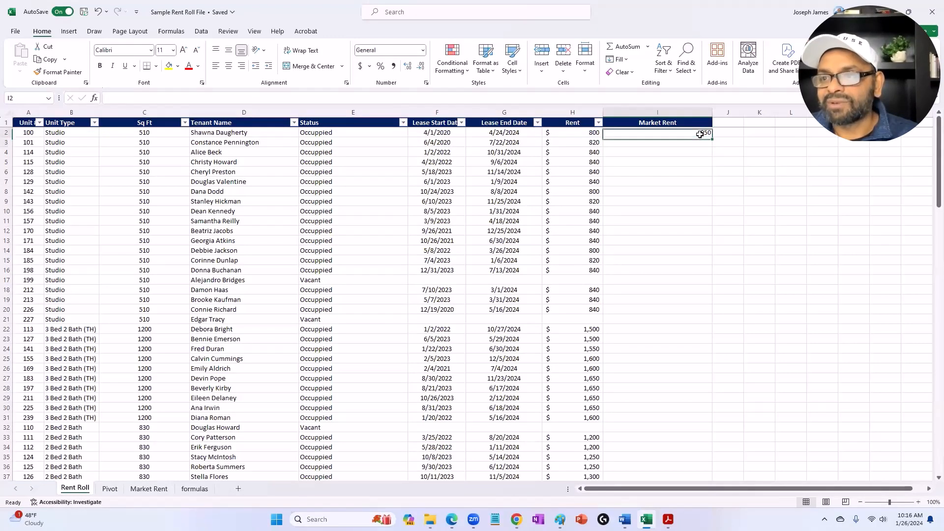
click(659, 114)
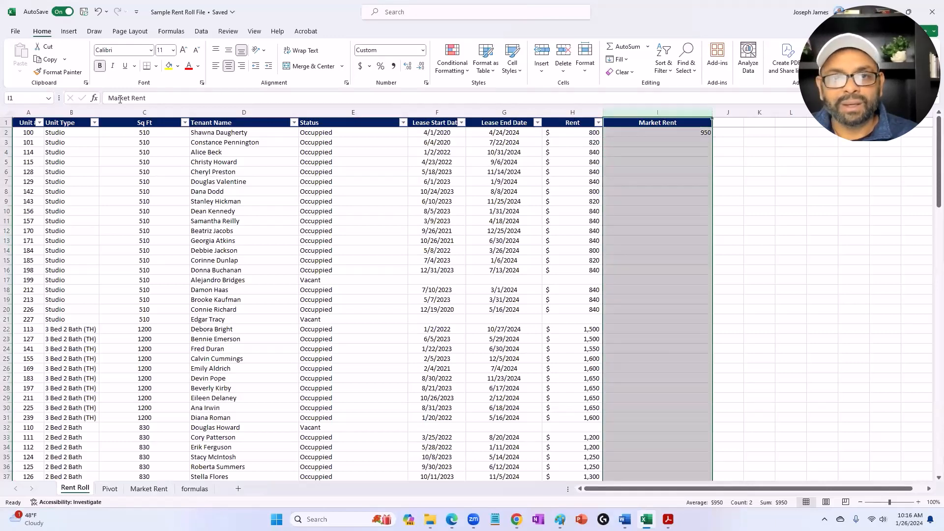
click(228, 69)
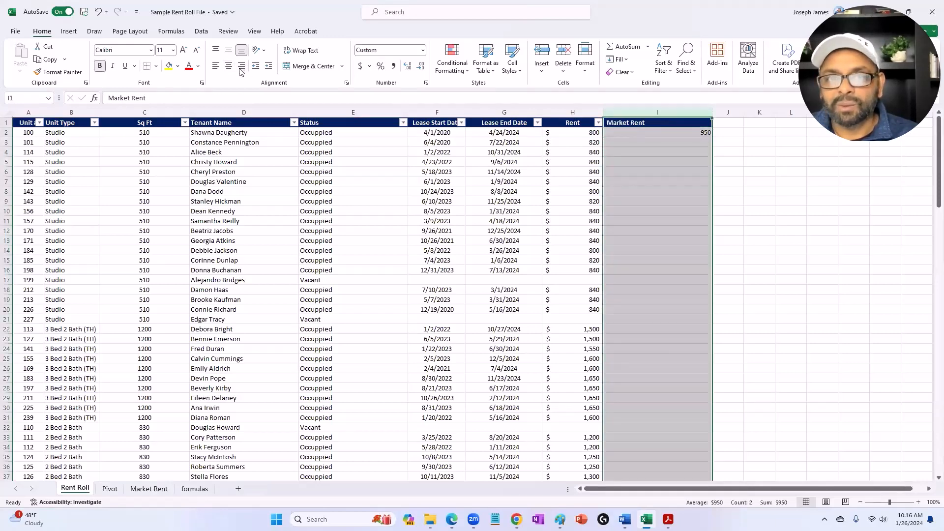
click(229, 67)
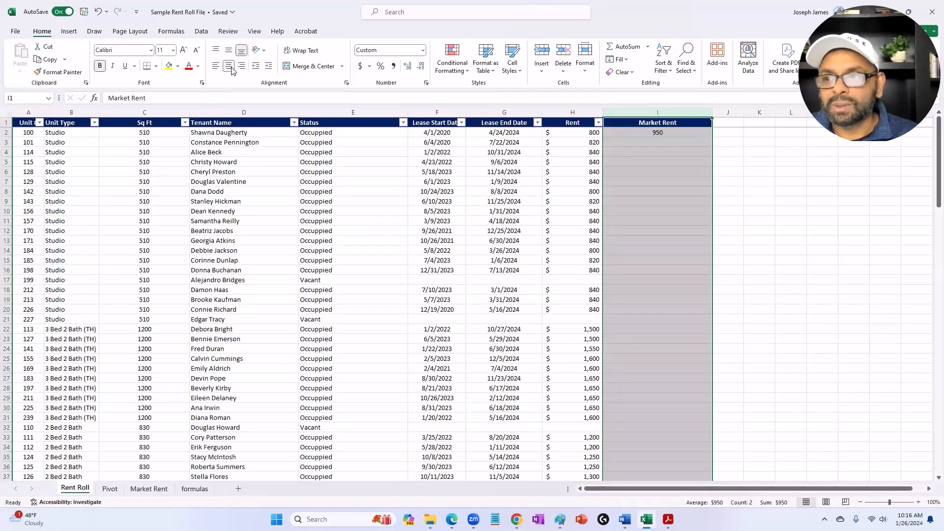
click(786, 249)
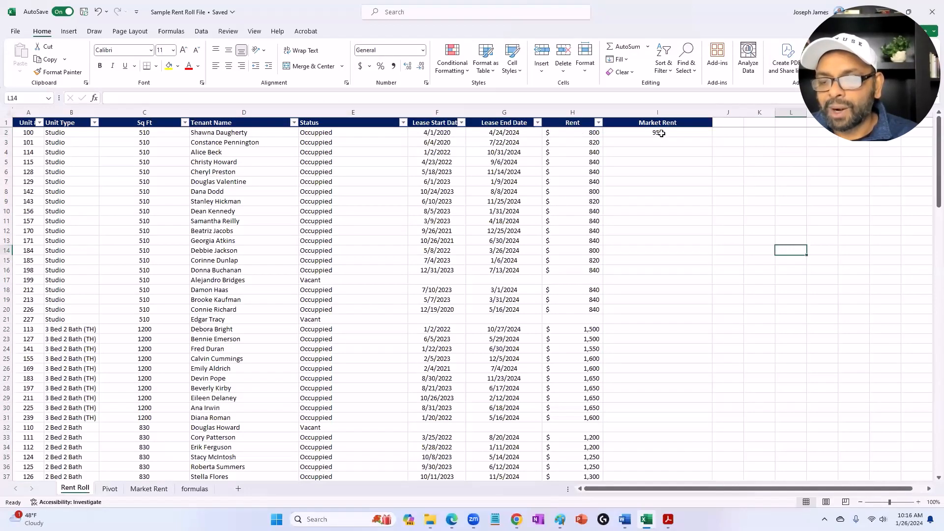
Step: Copy the currency format of Rent cell H2 to I2 and fill the market rent formula down to the last unit
click(580, 133)
click(54, 72)
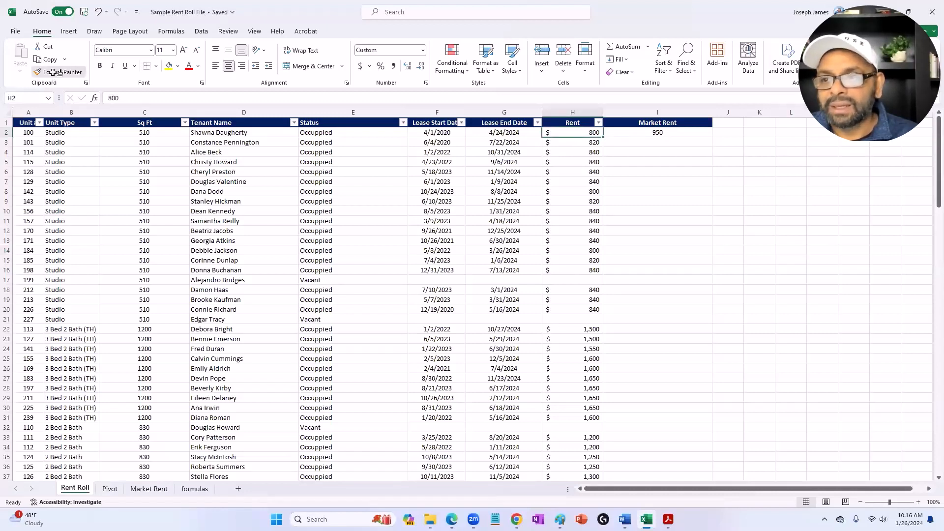
click(657, 133)
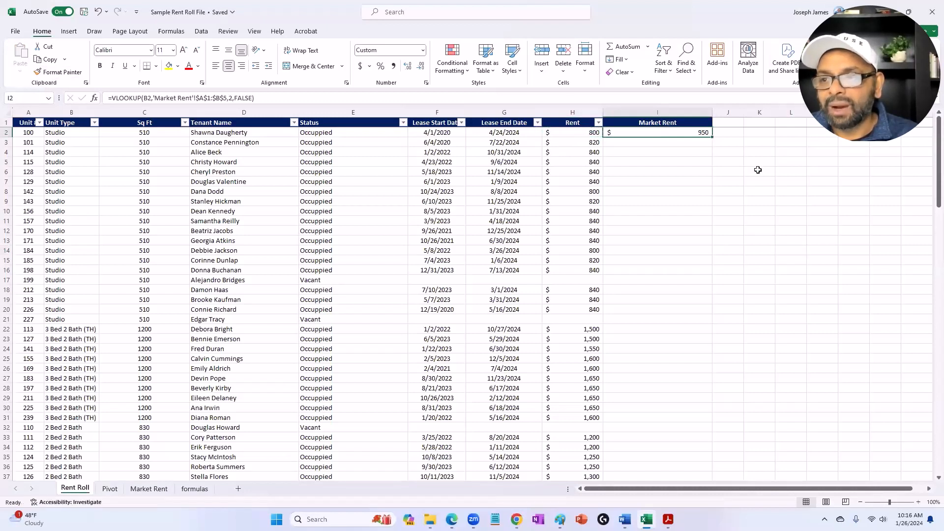
double_click(713, 138)
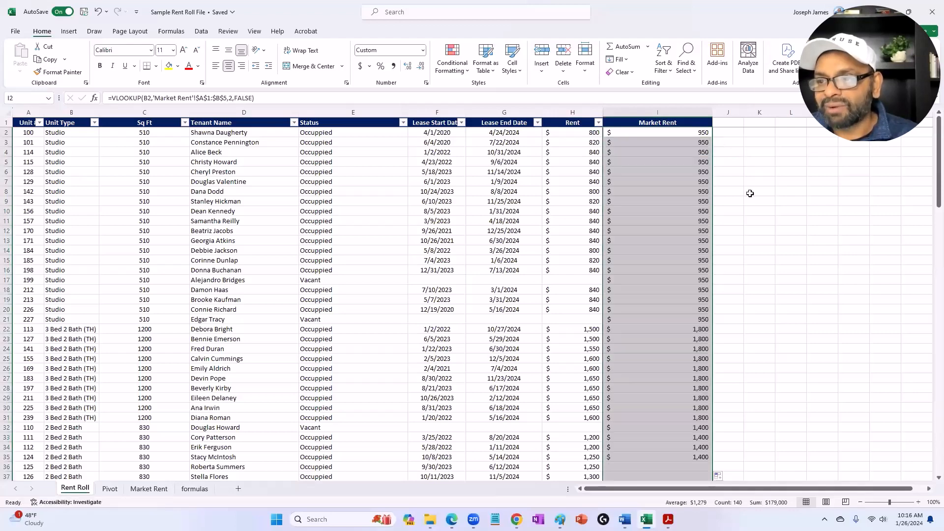
scroll(759, 318, down, 3)
scroll(759, 318, down, 15)
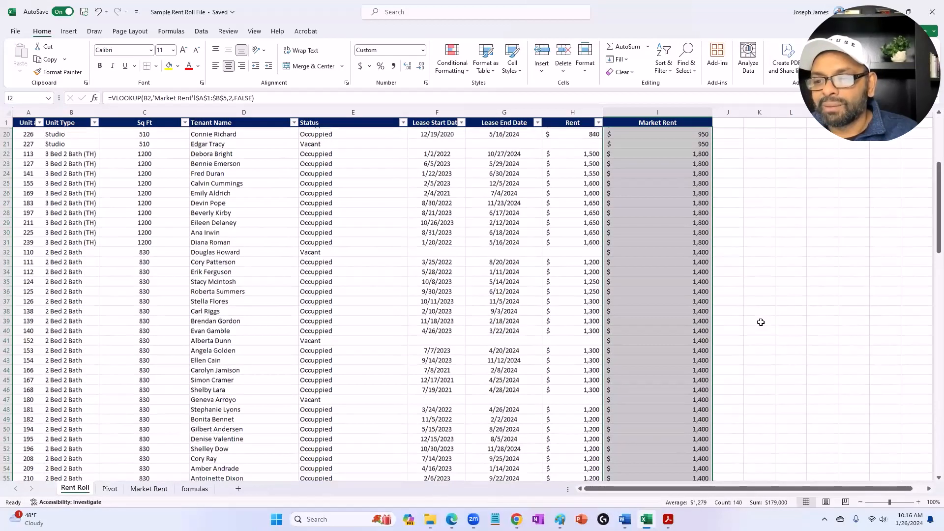
Step: Compare the current rents with the market rents for the 1 Bed 1 Bath units down to the last row
scroll(766, 333, down, 13)
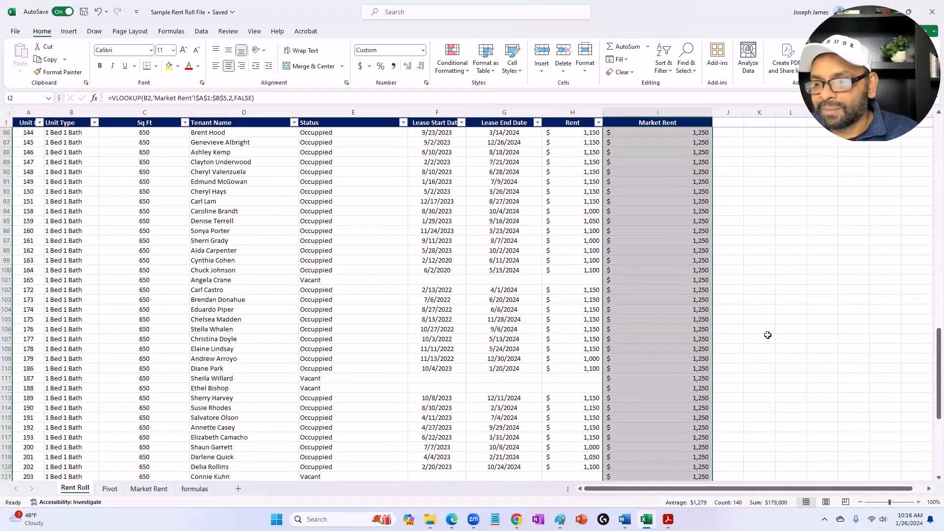
click(745, 361)
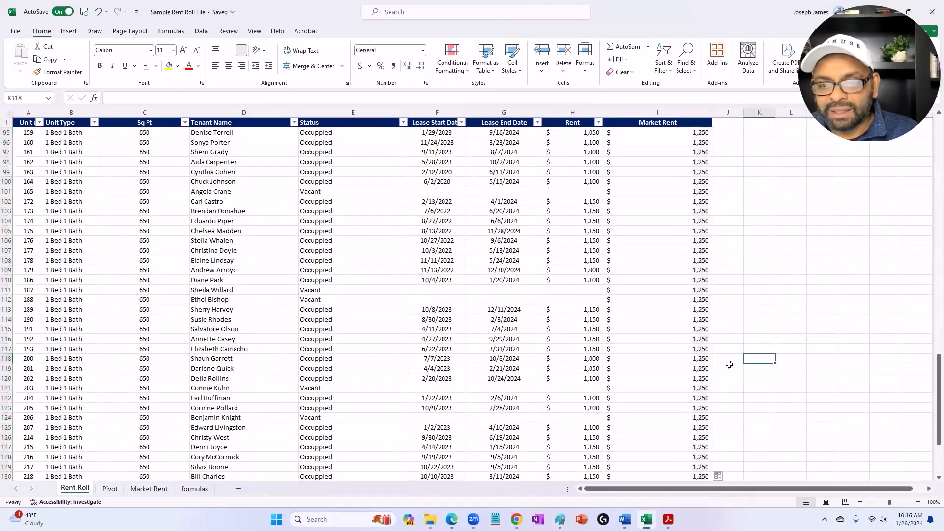
click(579, 313)
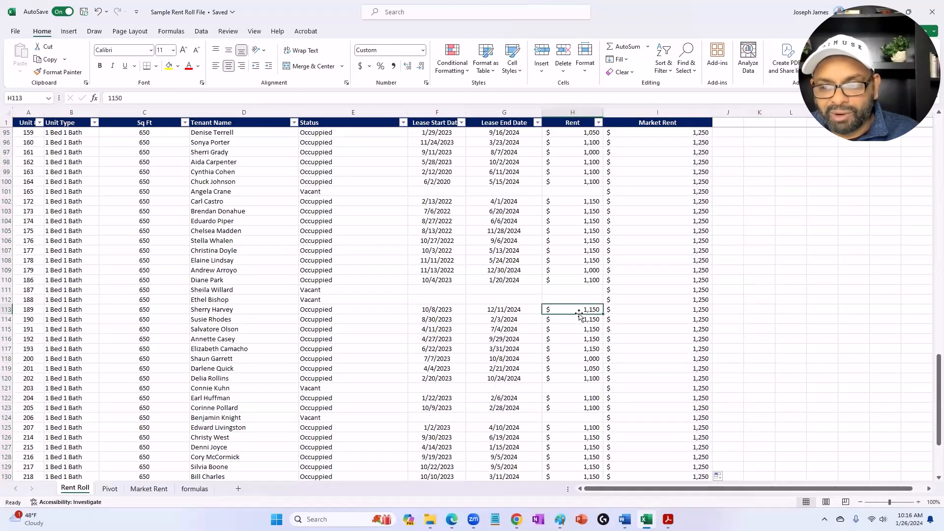
click(682, 309)
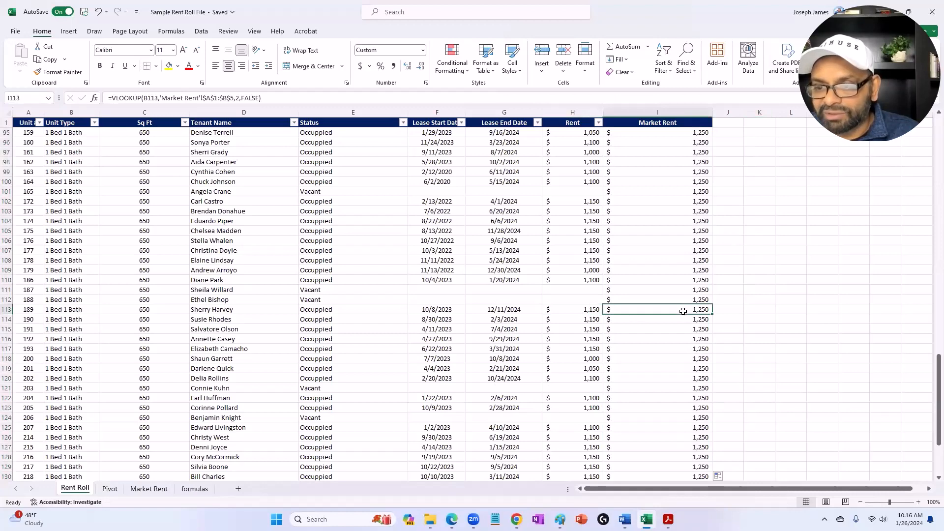
click(578, 312)
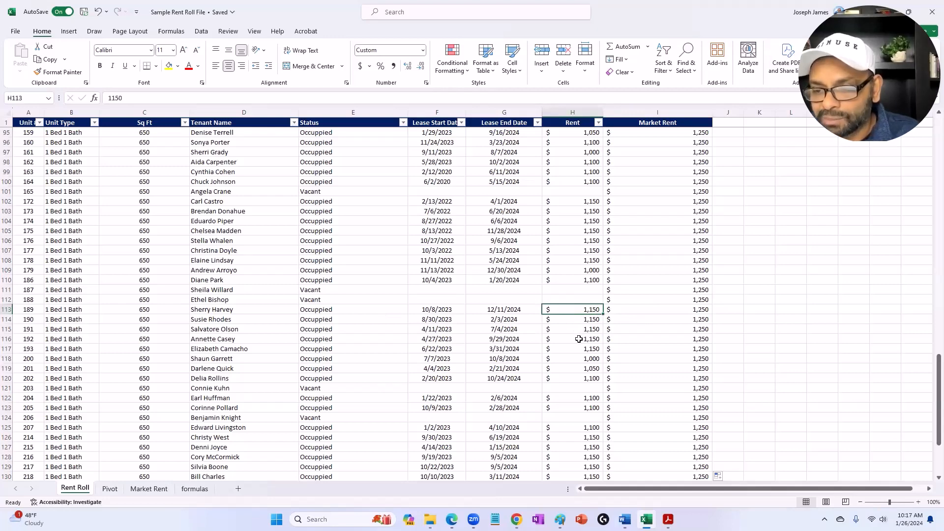
click(585, 359)
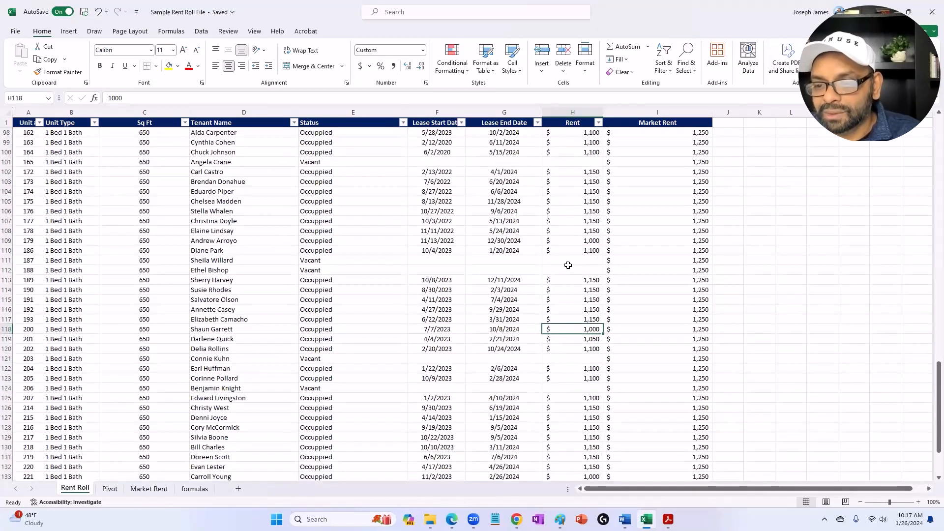
scroll(570, 362, down, 6)
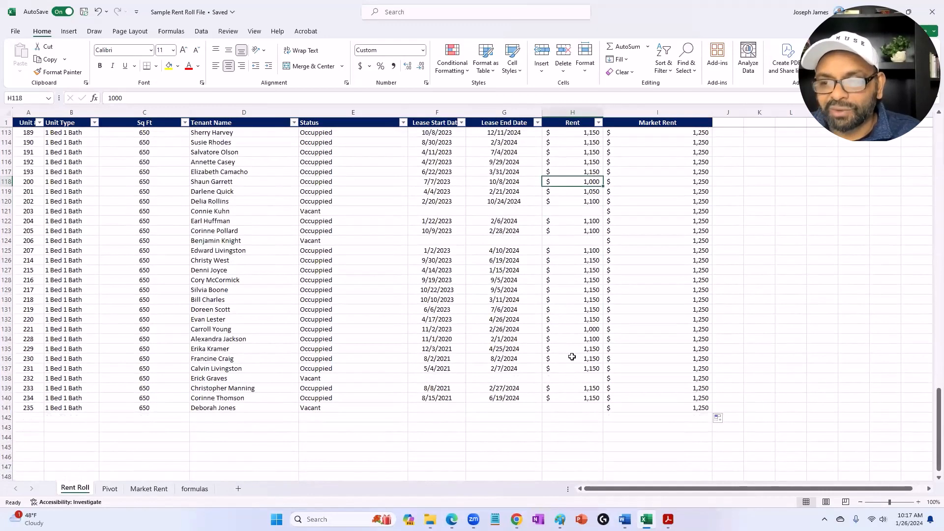
scroll(639, 349, up, 6)
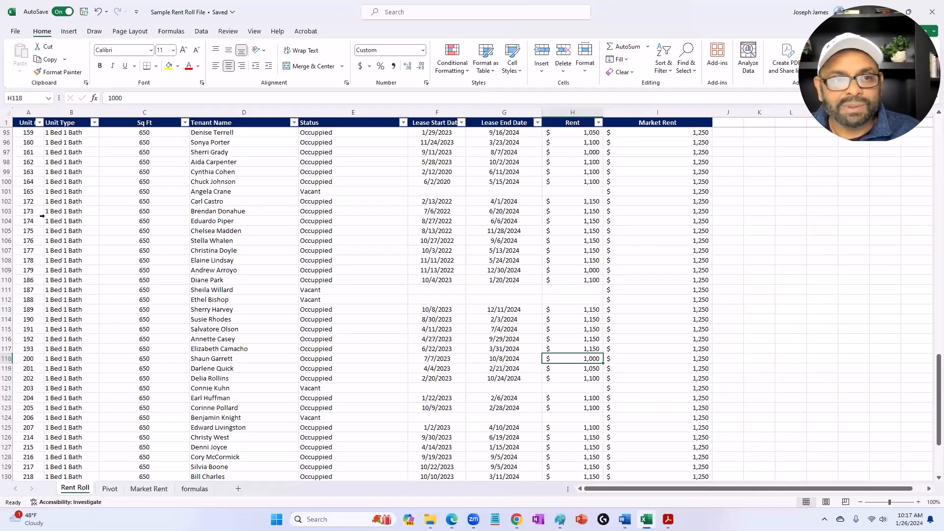
Step: Create a PivotTable from the Rent Roll data on a new worksheet, with Unit Type as rows and Count of Unit Type as values
click(7, 113)
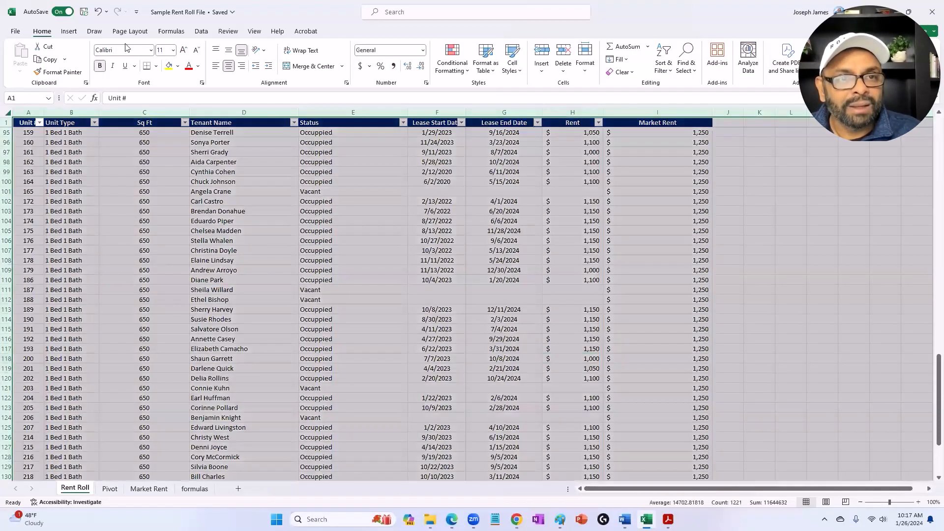
click(72, 34)
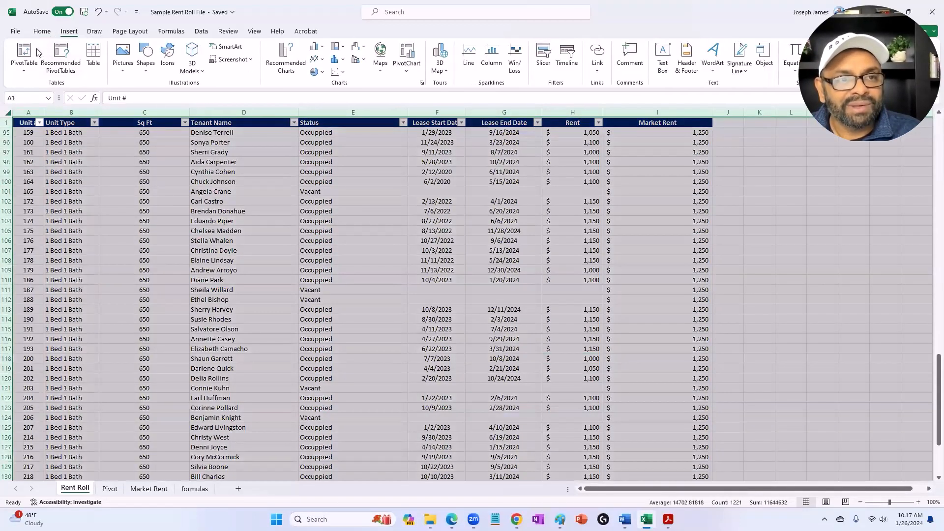
click(25, 51)
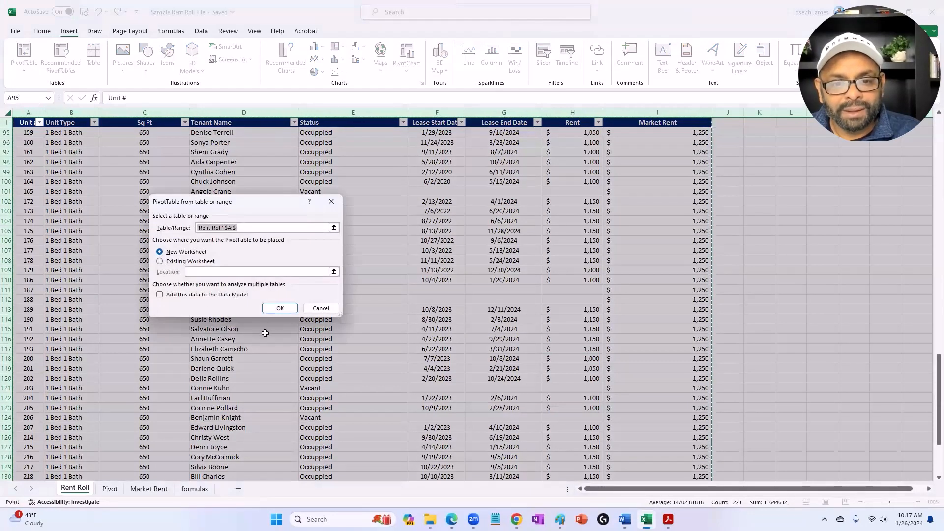
click(279, 308)
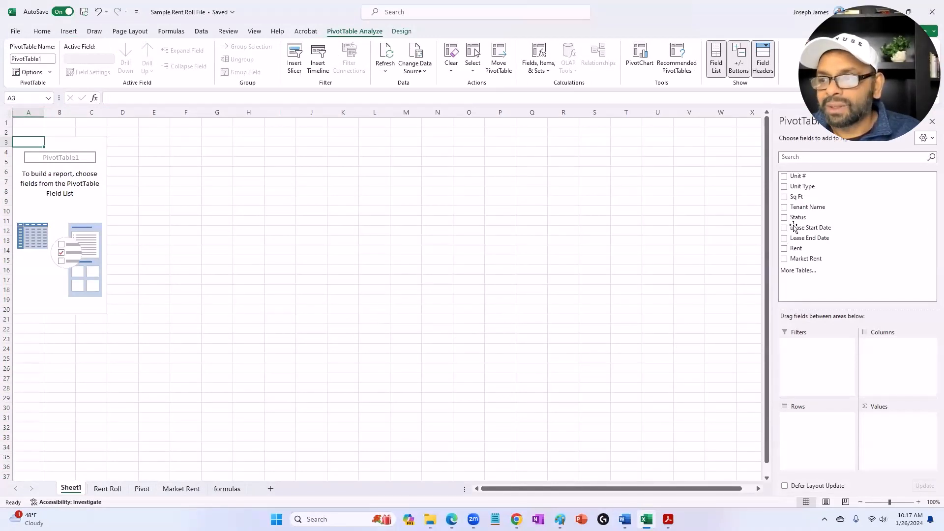
drag(797, 191, 808, 423)
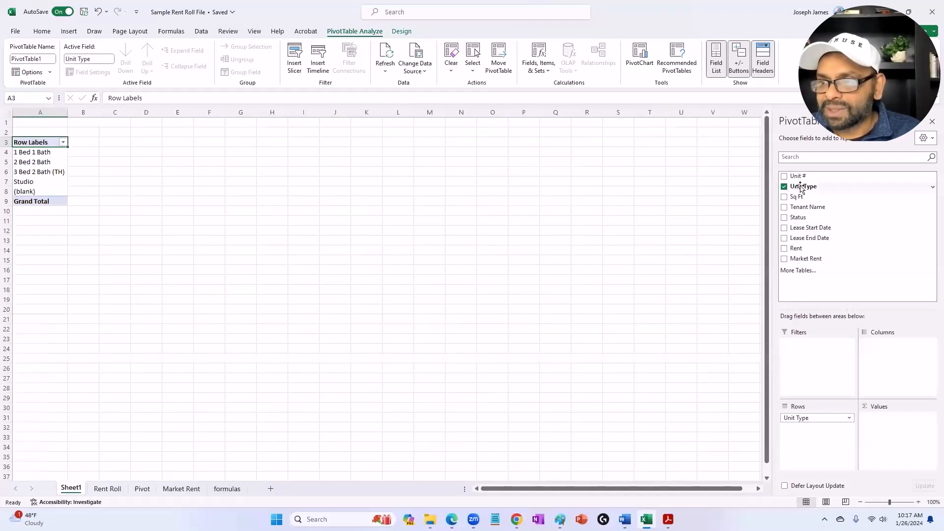
drag(802, 186, 892, 433)
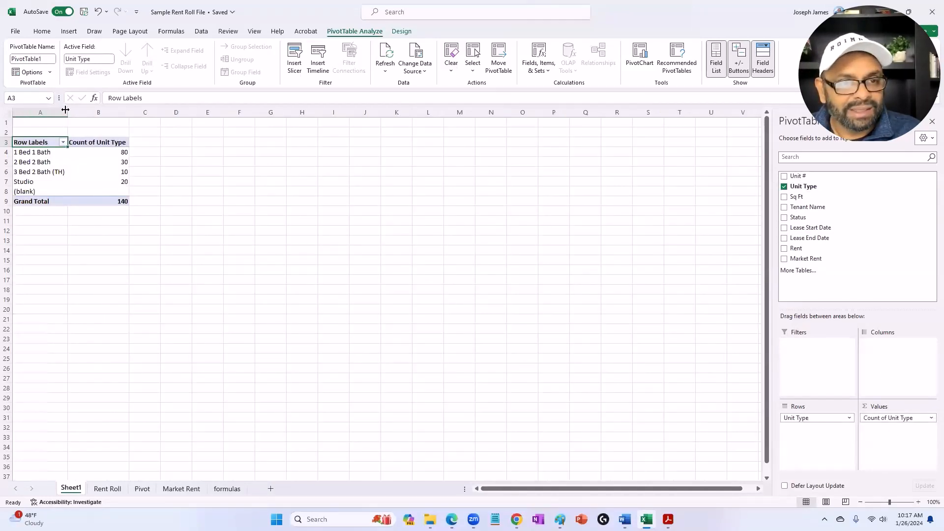
Step: Widen column A and hide the gridlines on the pivot sheet
drag(67, 112, 107, 118)
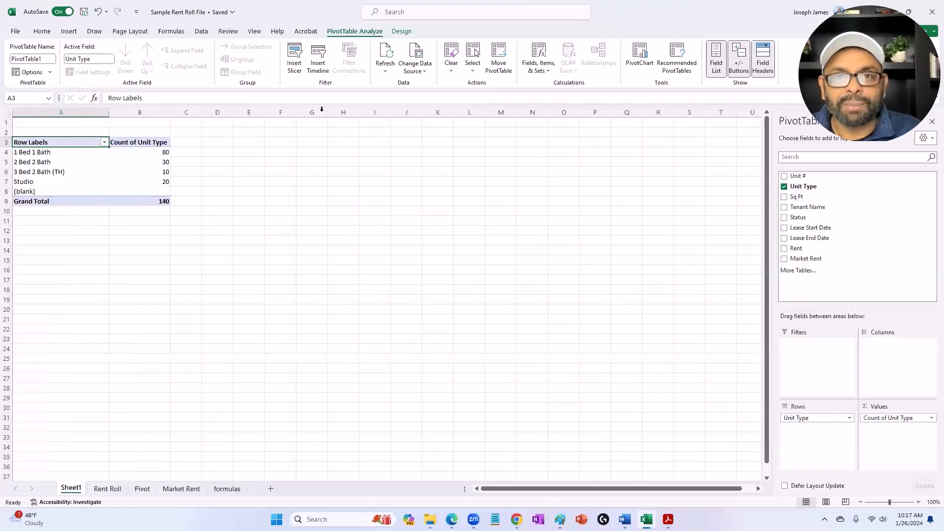
click(253, 32)
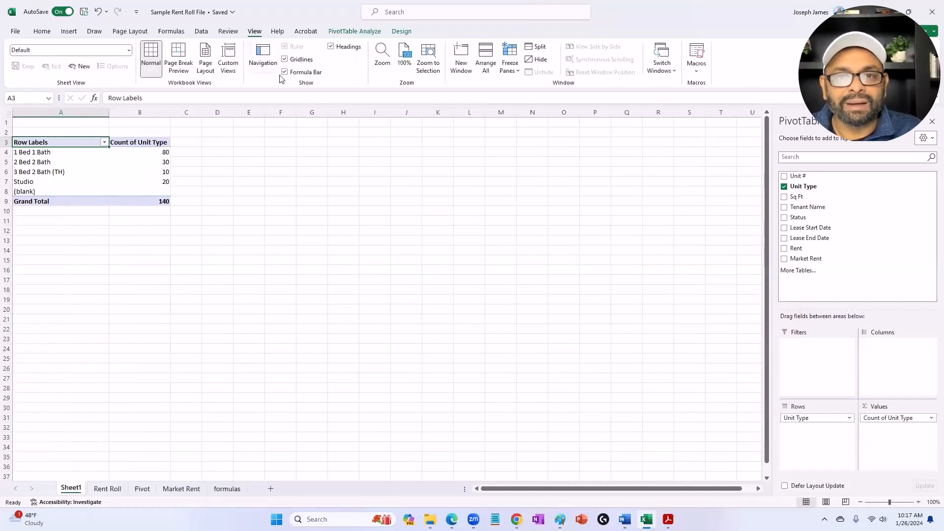
click(285, 59)
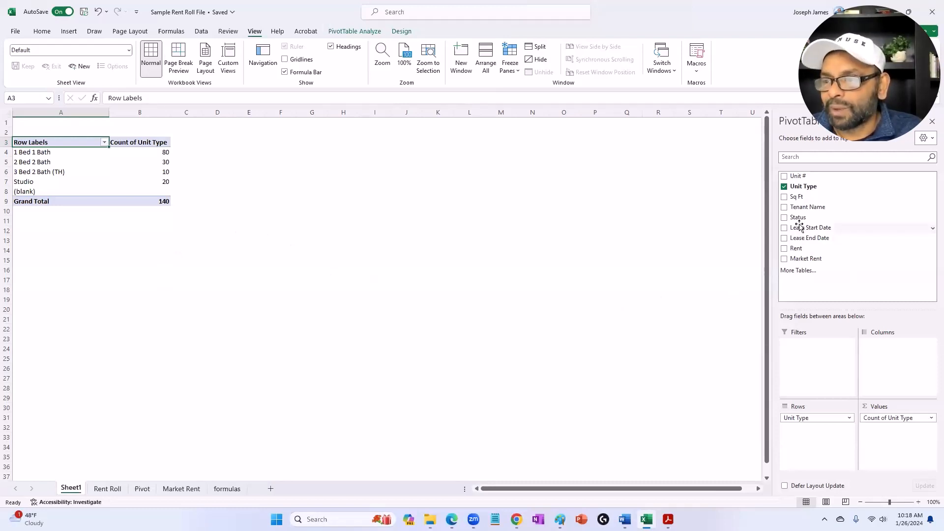
Step: Group the pivot rows by Status above Unit Type and check the occupied and vacant unit counts
drag(798, 221, 814, 418)
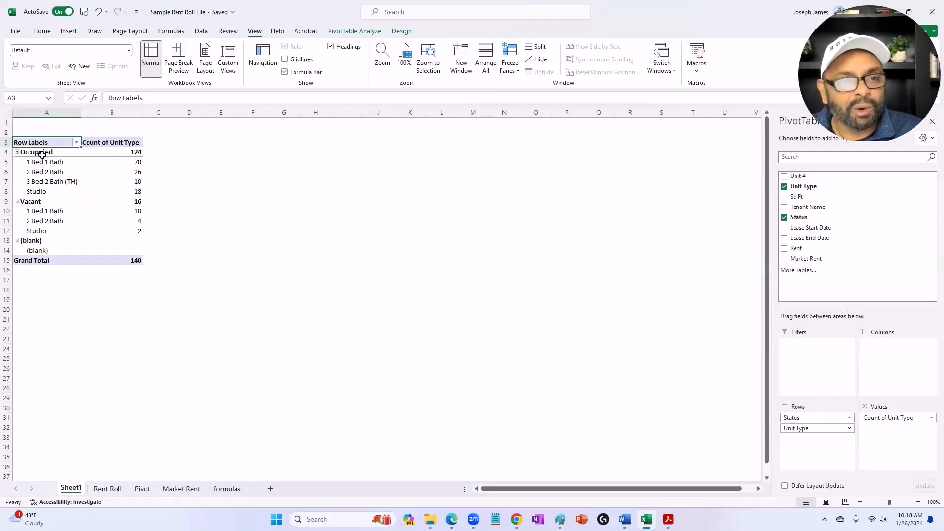
click(129, 152)
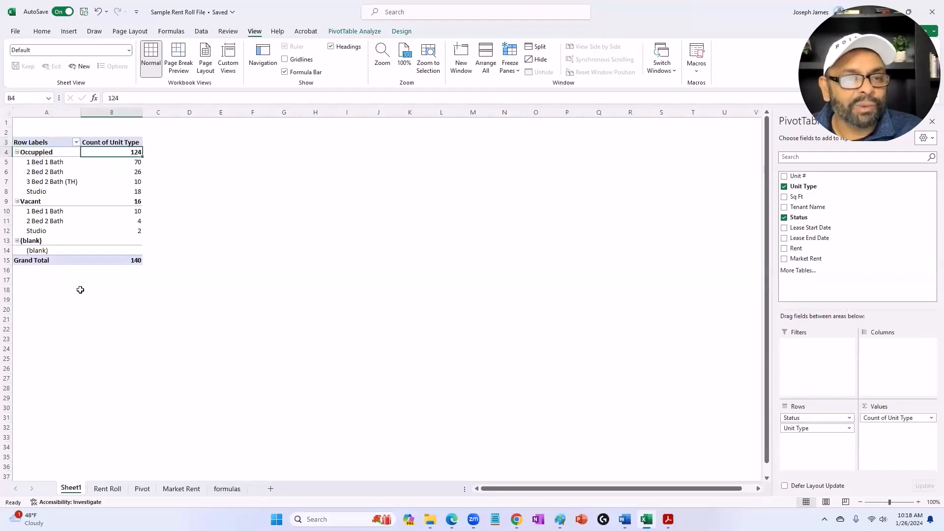
click(129, 203)
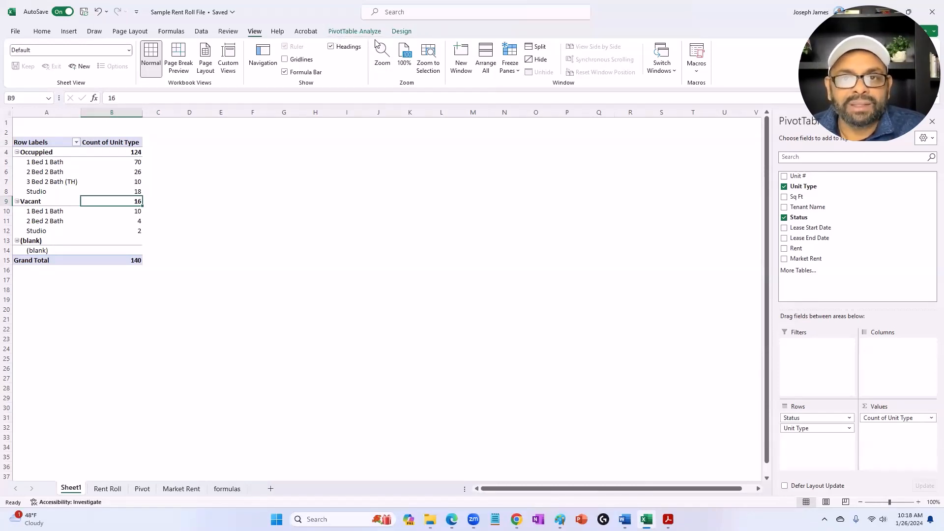
Step: Insert a pie PivotChart from the pivot table and move it higher on the sheet
click(353, 32)
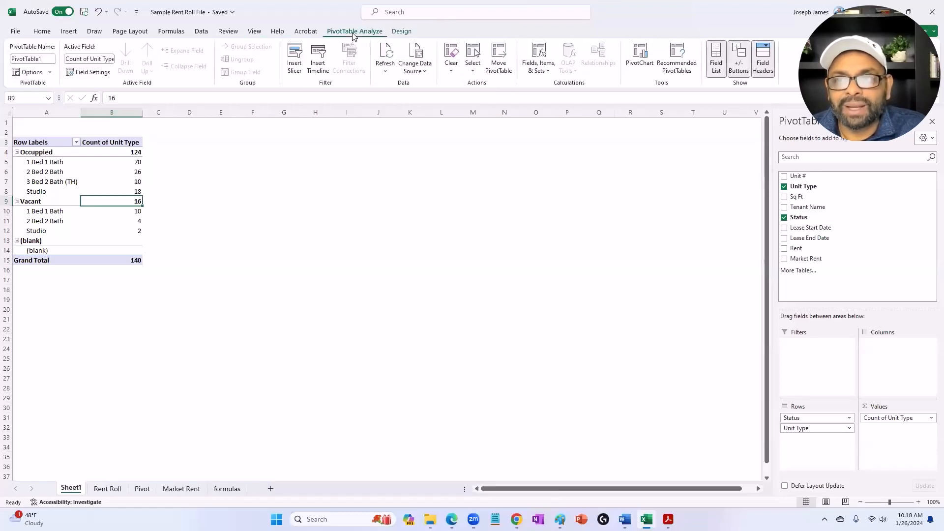
click(637, 58)
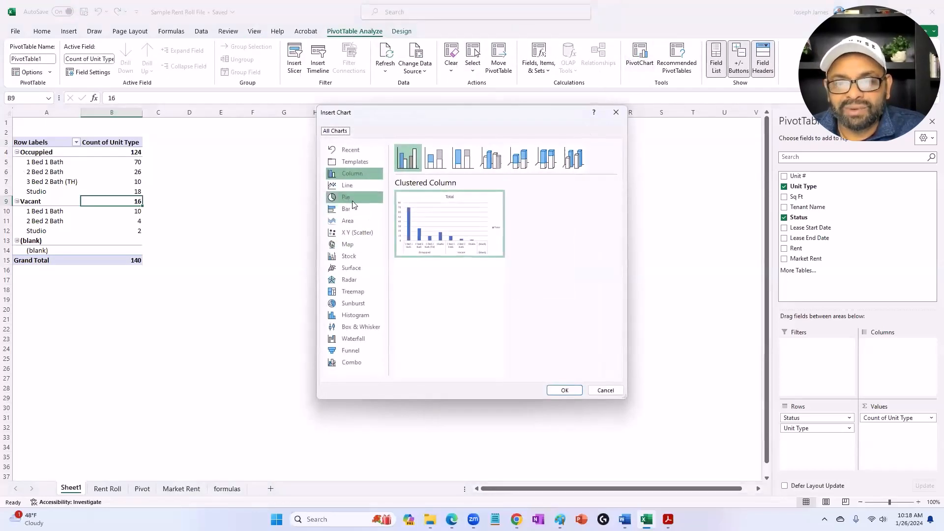
click(352, 200)
click(563, 390)
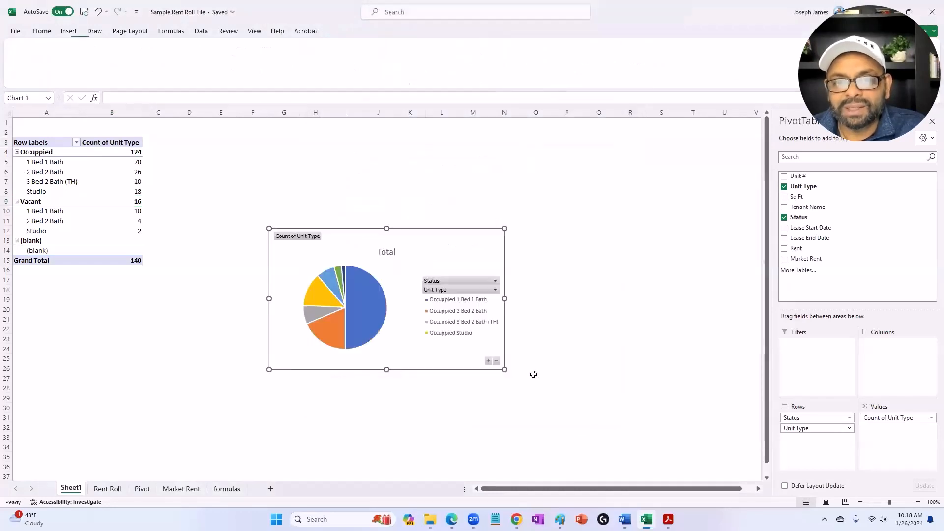
drag(427, 250, 477, 186)
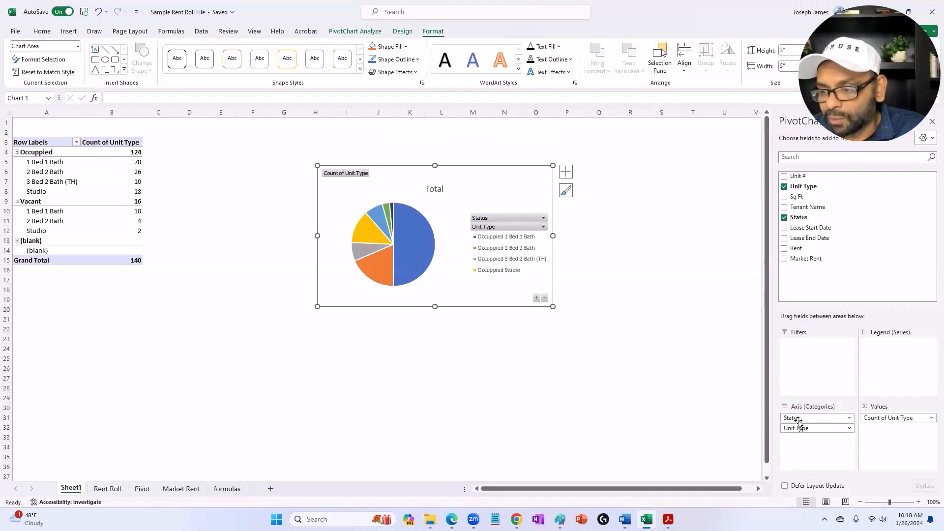
Step: Replace Status and Unit Type with Lease End Date as the pivot categories and check the count for leases ending before 1/6/2024
drag(798, 420, 642, 406)
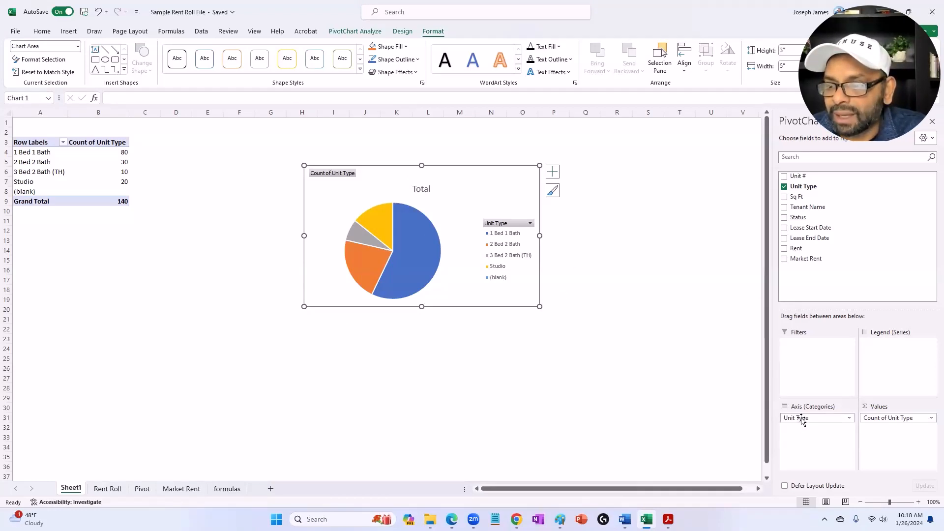
drag(802, 419, 676, 393)
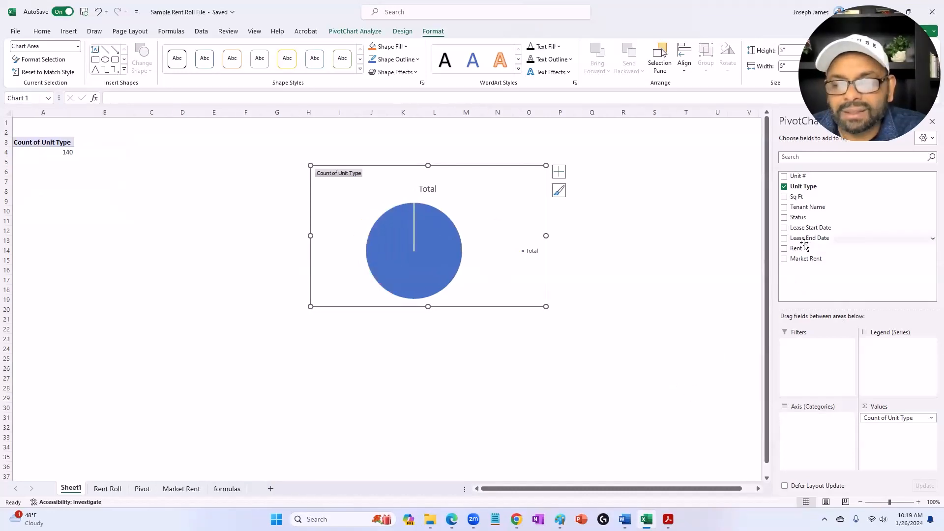
drag(804, 245, 832, 431)
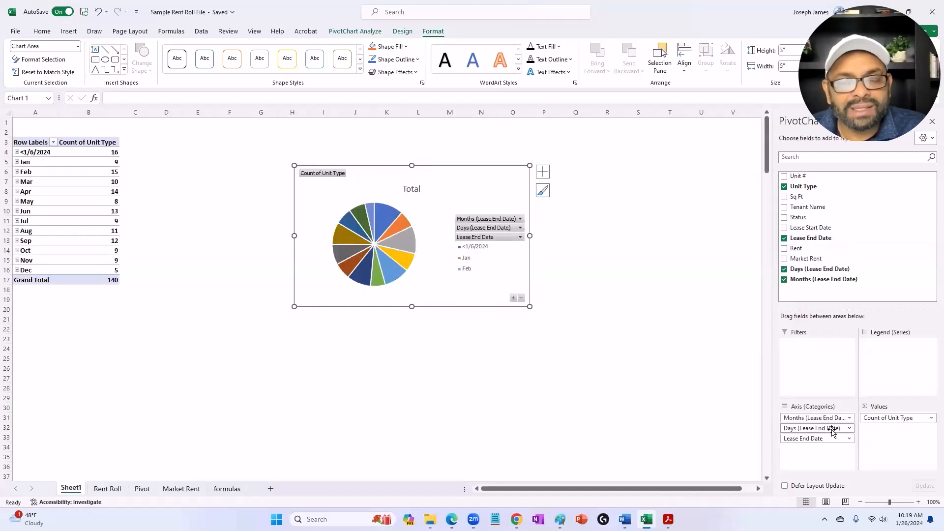
click(110, 154)
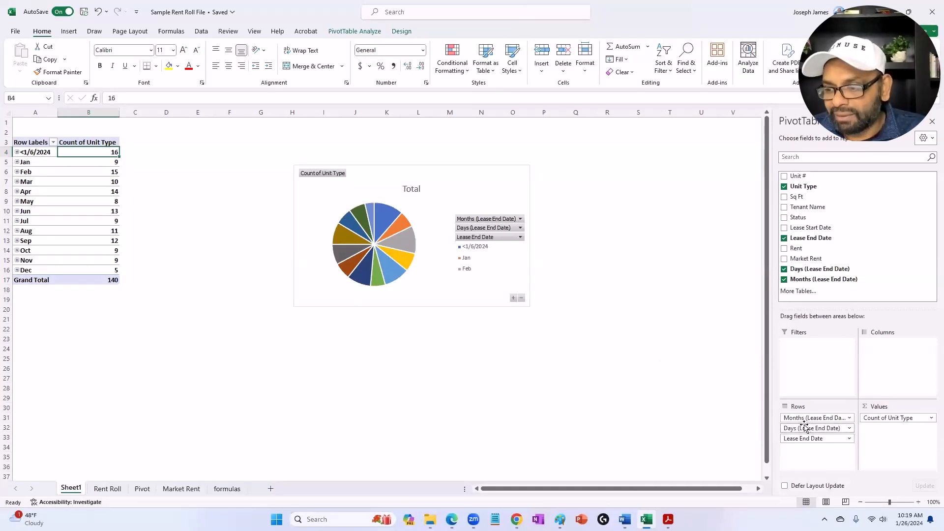
Step: Keep only the Months level of Lease End Date, nest Unit Type beneath it and expand January
drag(805, 428, 671, 426)
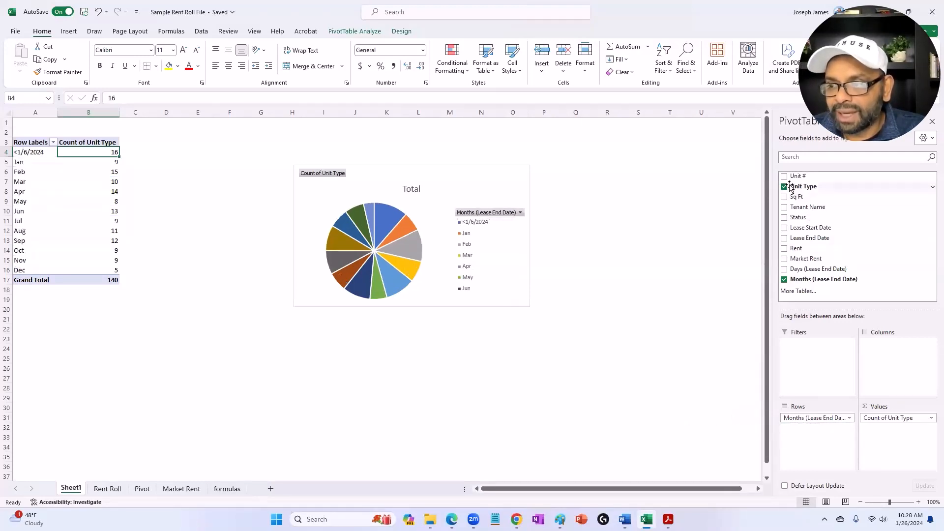
drag(792, 187, 796, 429)
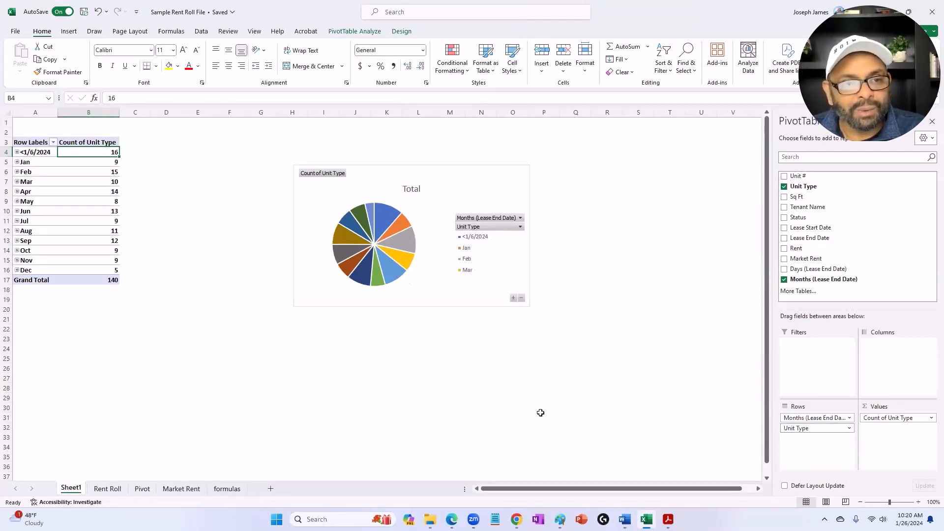
click(16, 161)
click(17, 161)
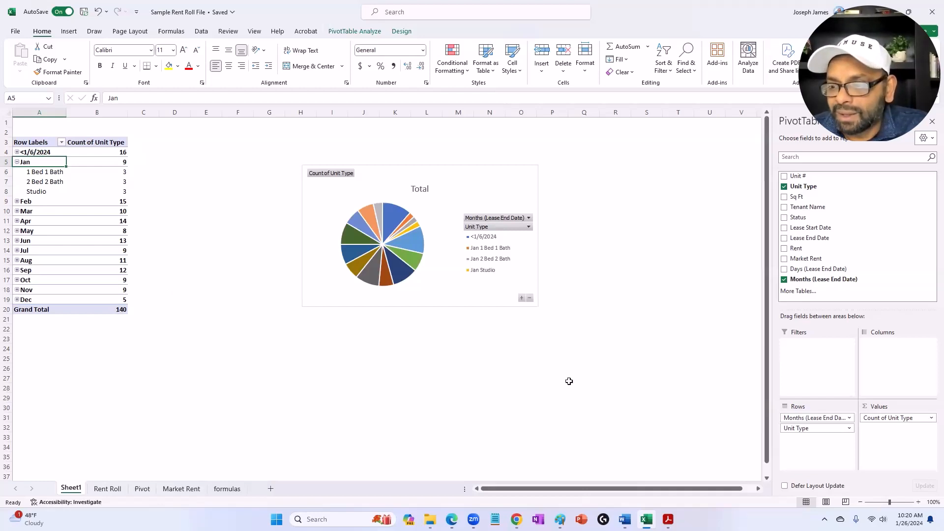
Step: Remove the Months field from the pivot rows and move the pie chart farther away from the pivot table
drag(795, 422, 681, 408)
click(463, 209)
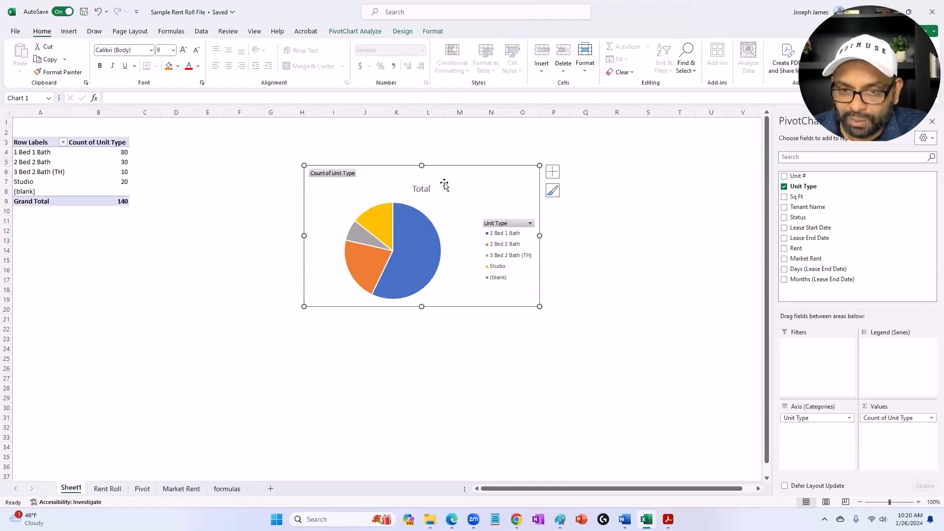
drag(461, 187, 678, 154)
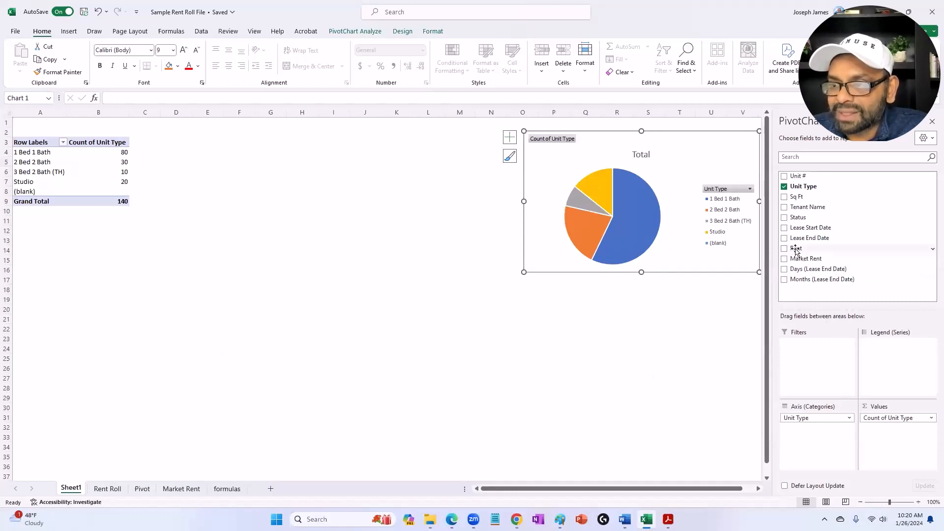
Step: Add Rent to the pivot values as Sum of Rent beside the count for each unit type
drag(796, 251, 839, 424)
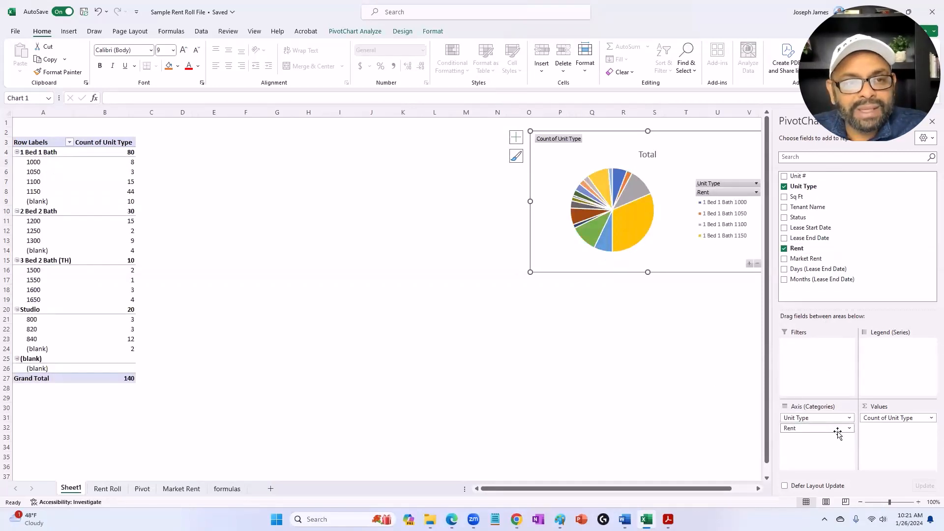
drag(822, 428, 903, 439)
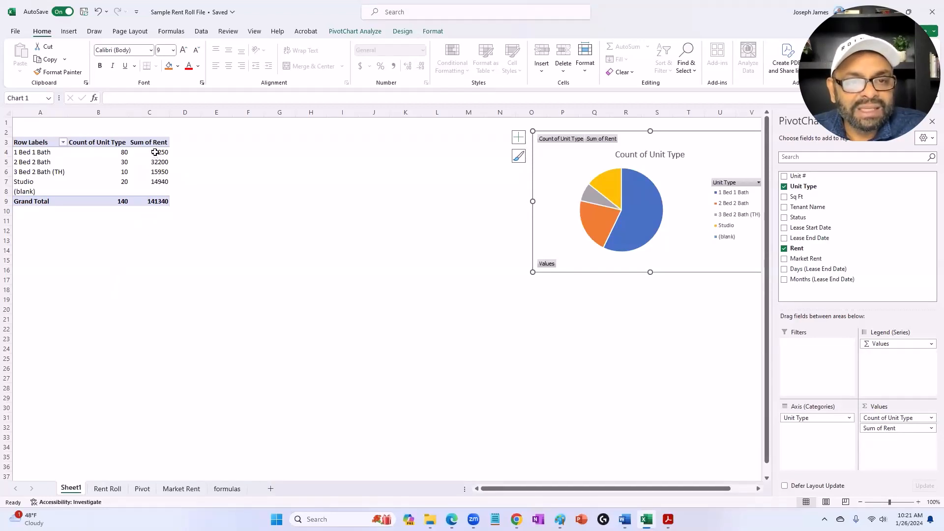
Step: Format the Sum of Rent values, including the grand total, as dollar accounting amounts with no decimal places
drag(156, 153, 156, 200)
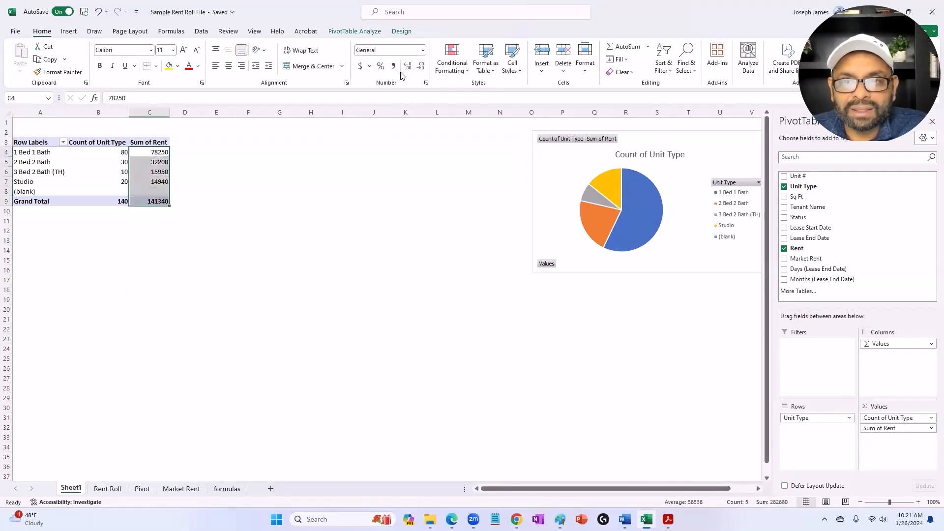
click(393, 66)
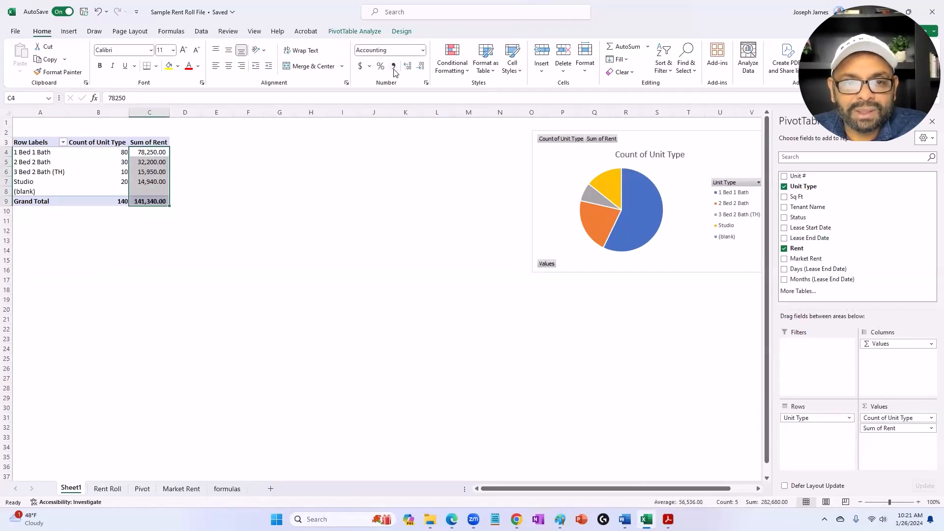
click(361, 67)
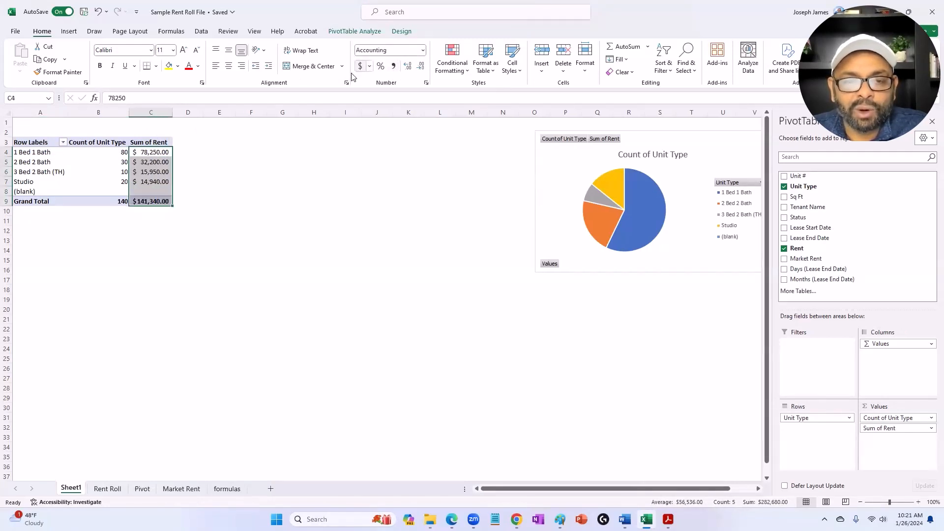
click(418, 68)
click(418, 68)
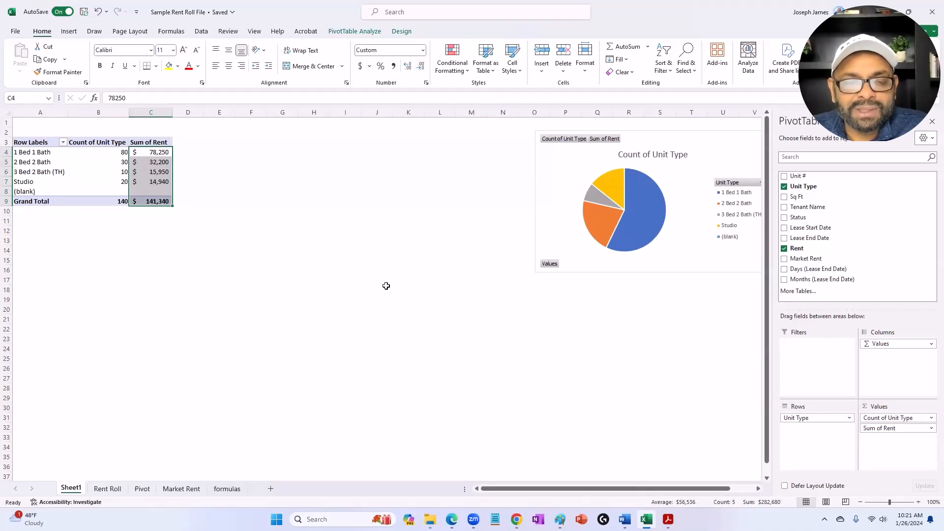
click(386, 287)
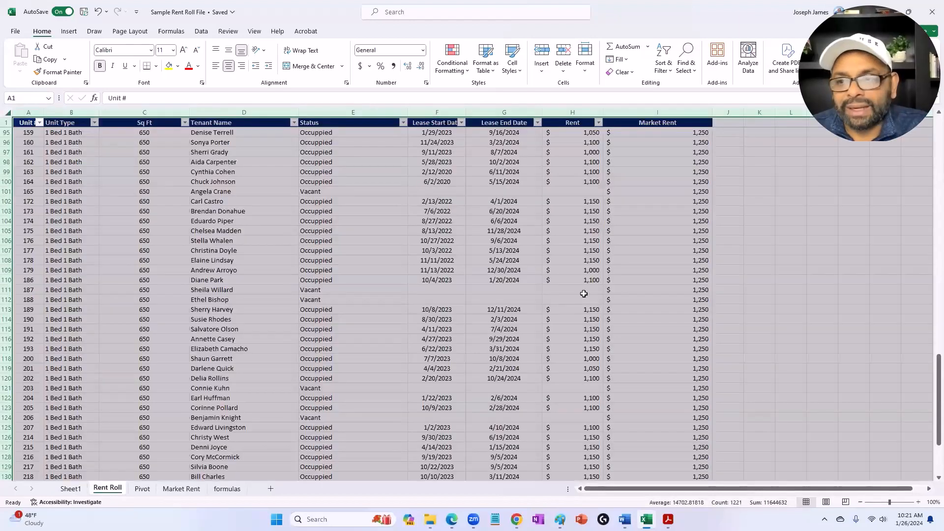
Step: Review the Rent column on the Rent Roll sheet and add Market Rent to the Sheet1 pivot values as Sum of Market Rent
click(107, 488)
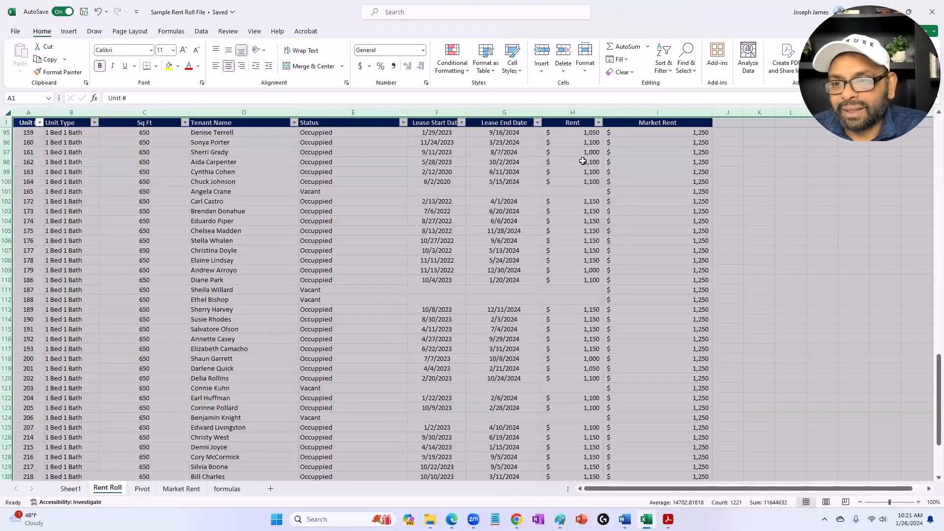
click(561, 134)
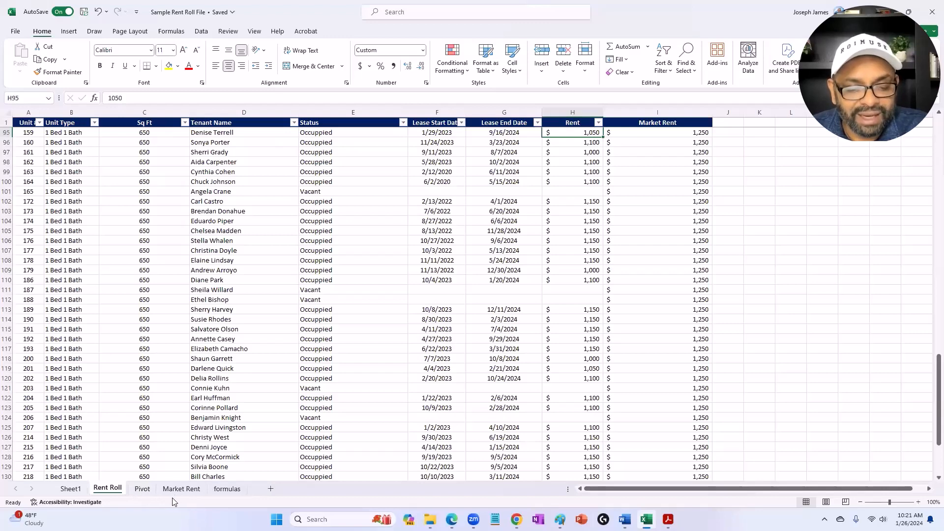
click(69, 489)
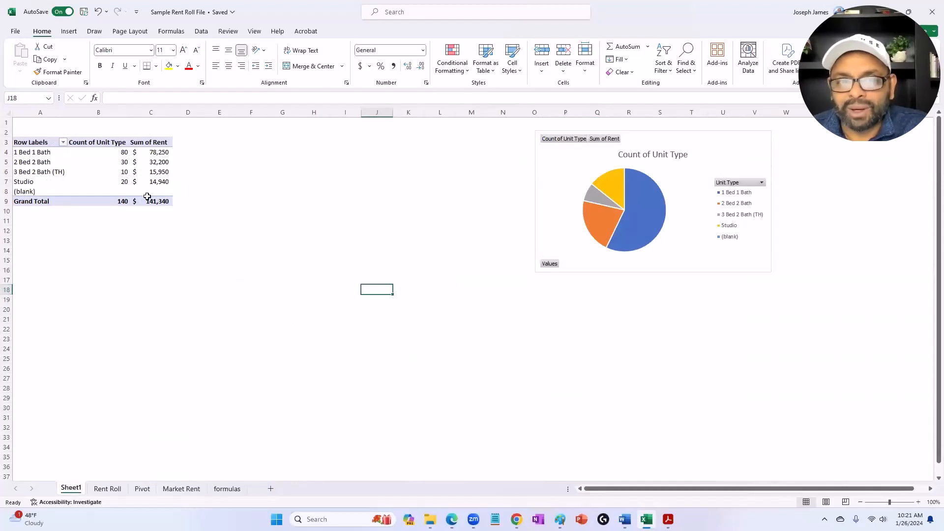
click(124, 179)
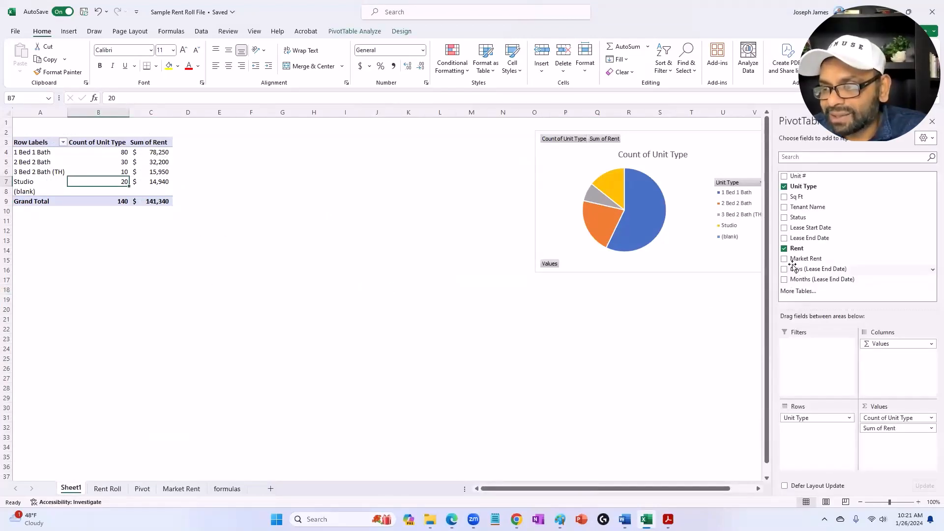
drag(797, 265, 891, 447)
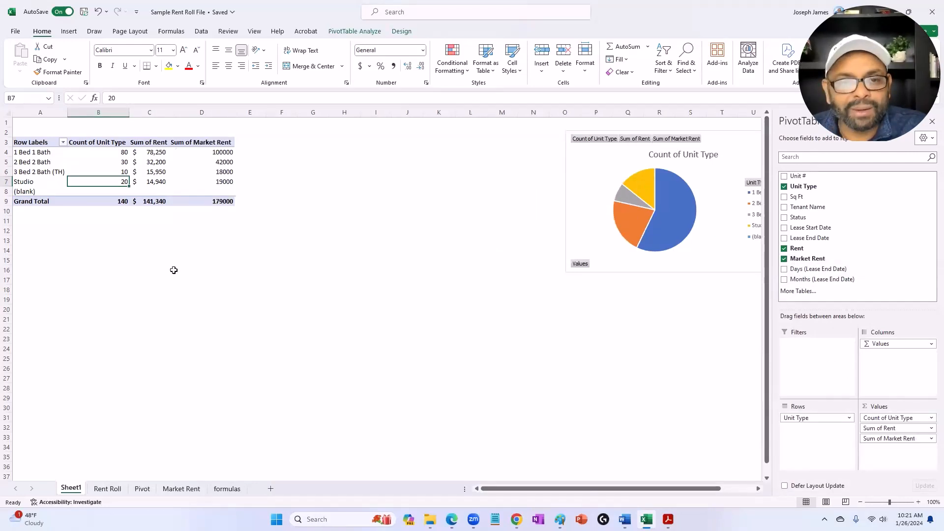
Step: Copy the formatting of the Sum of Rent column onto the Sum of Market Rent column
click(146, 115)
click(58, 71)
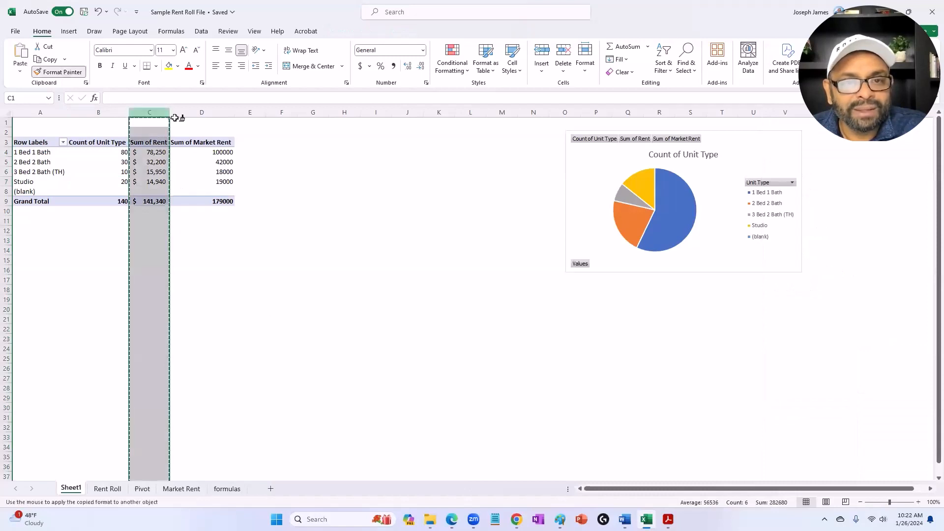
click(200, 113)
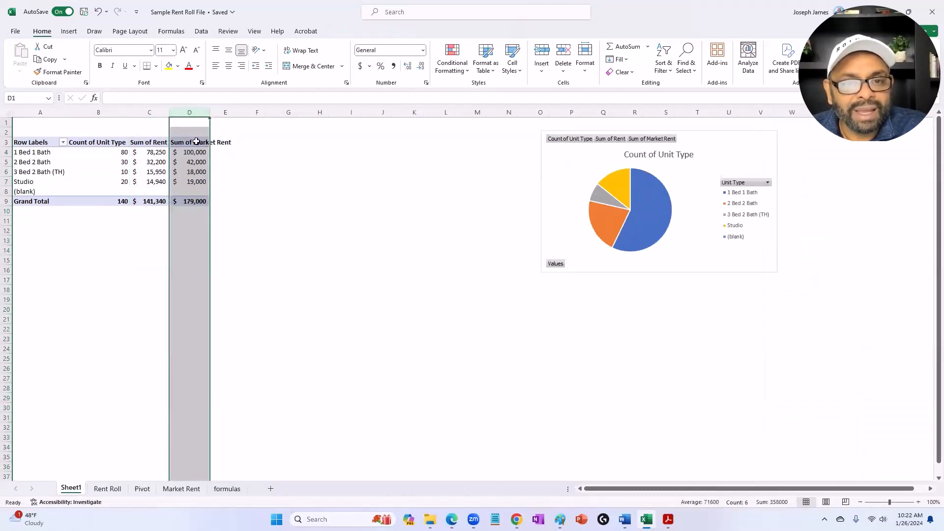
click(155, 243)
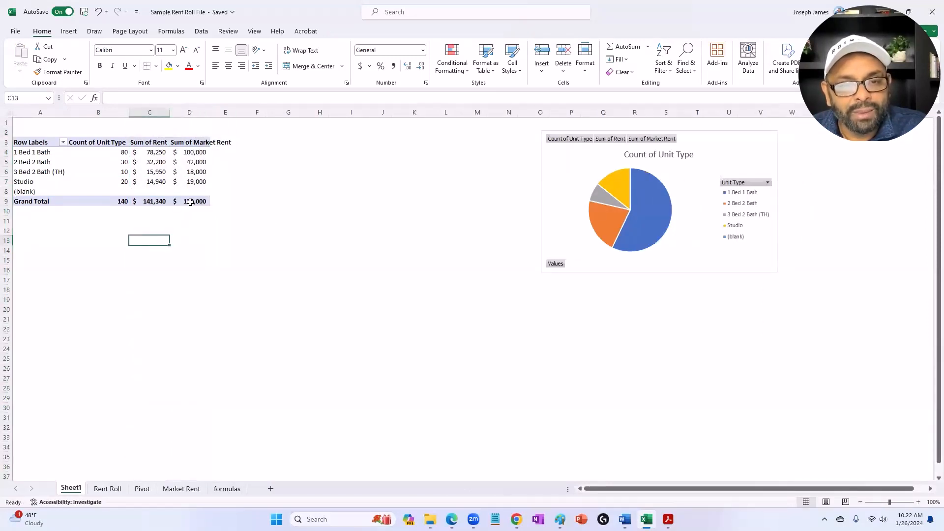
Step: Compare the market rent and rent grand totals, and enter the label Potential Rental Income in cell A12 below the pivot table
click(190, 202)
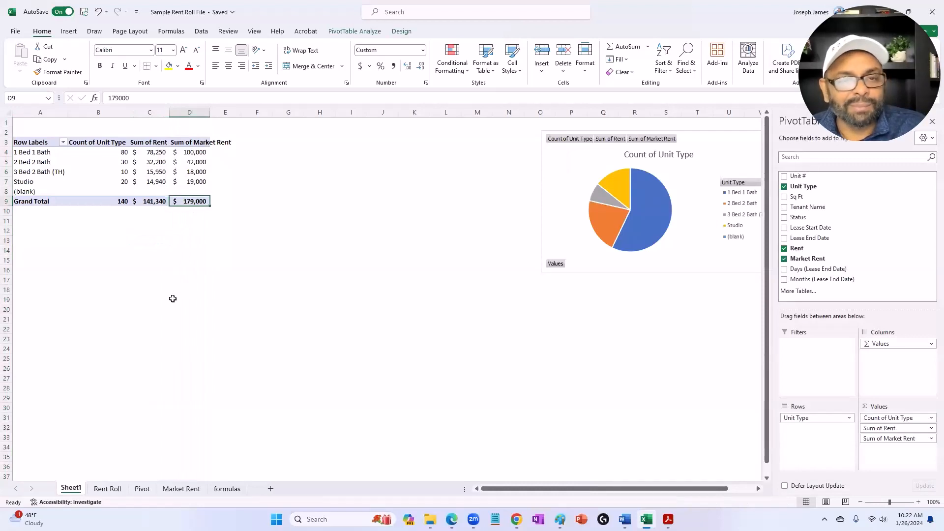
click(152, 203)
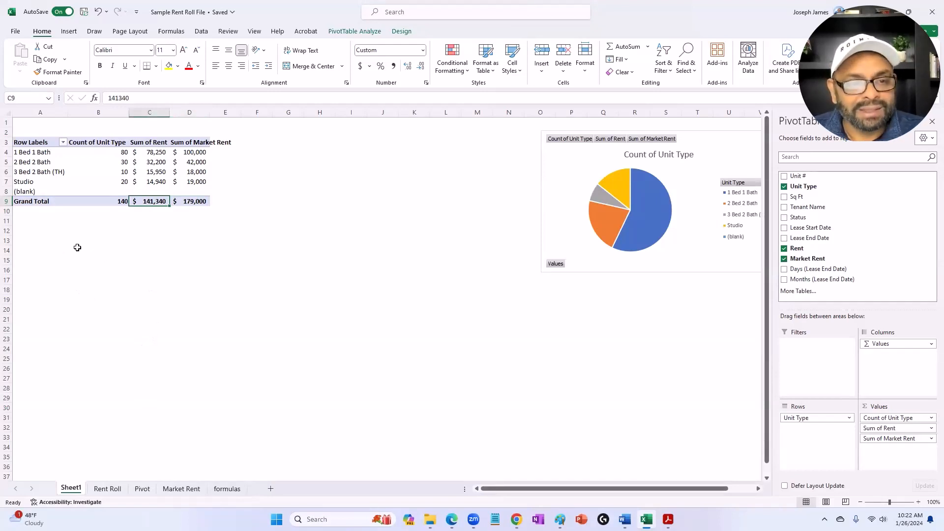
click(55, 250)
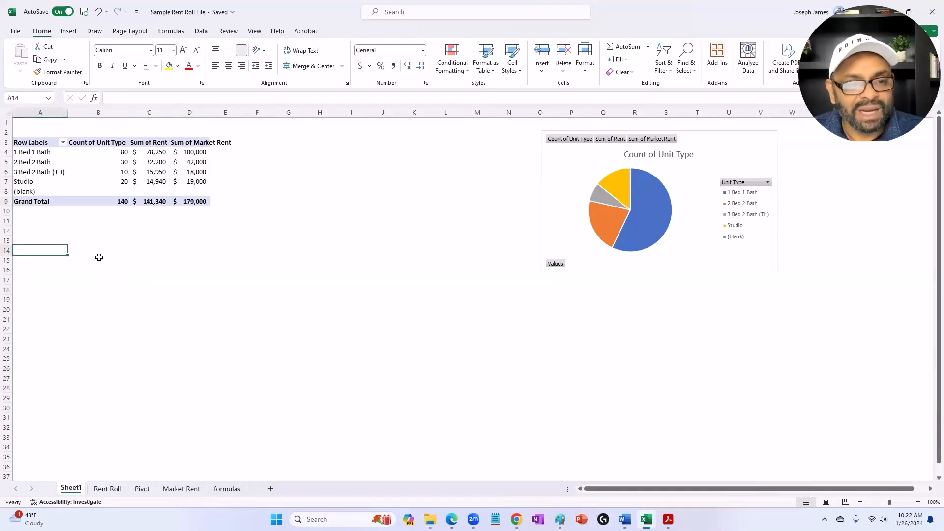
click(61, 233)
text(Po)
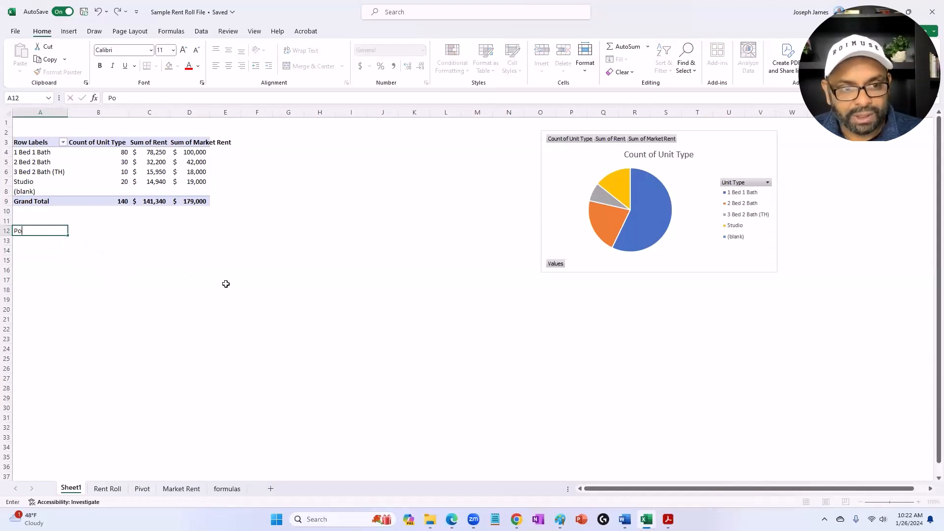
text(tential )
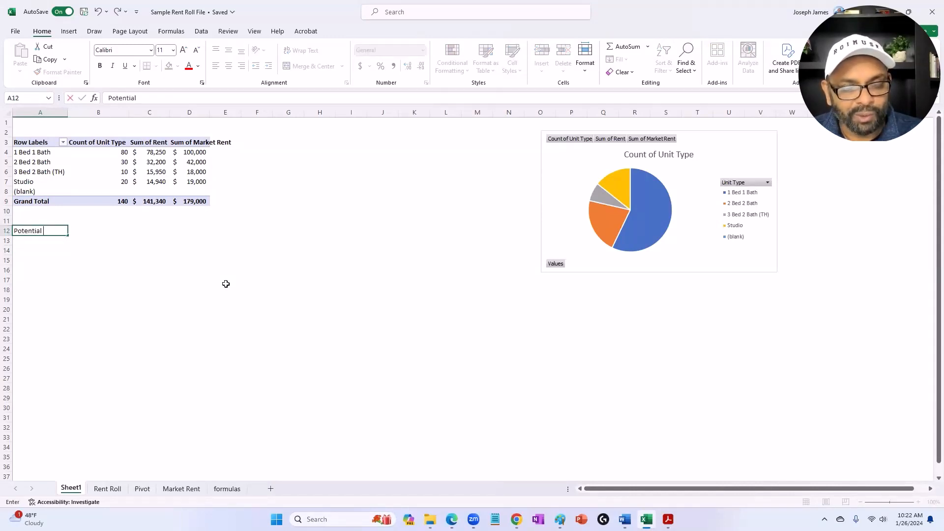
text(RE)
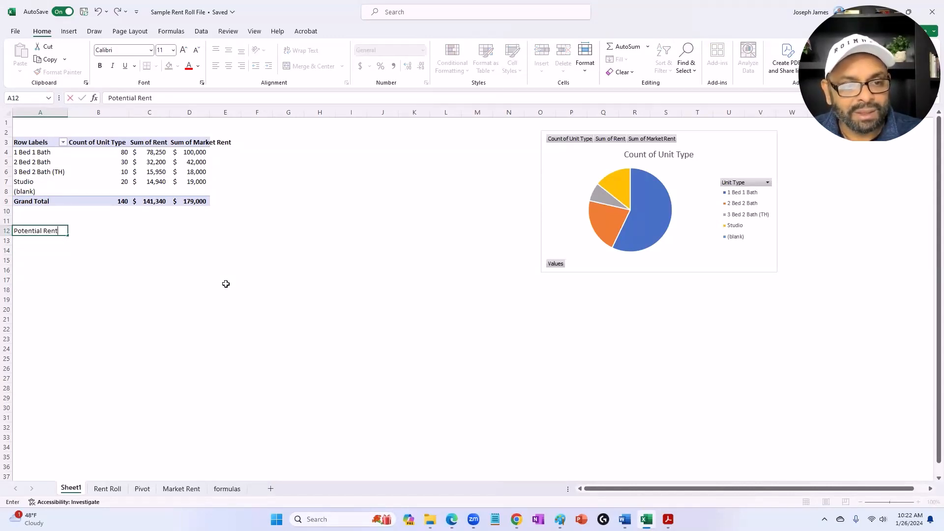
text(Income)
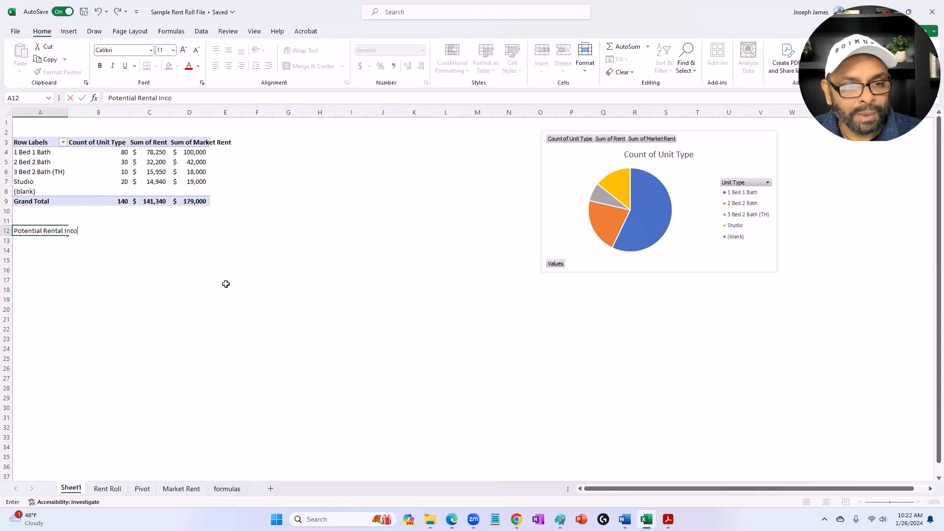
key(Tab)
key(Tab)
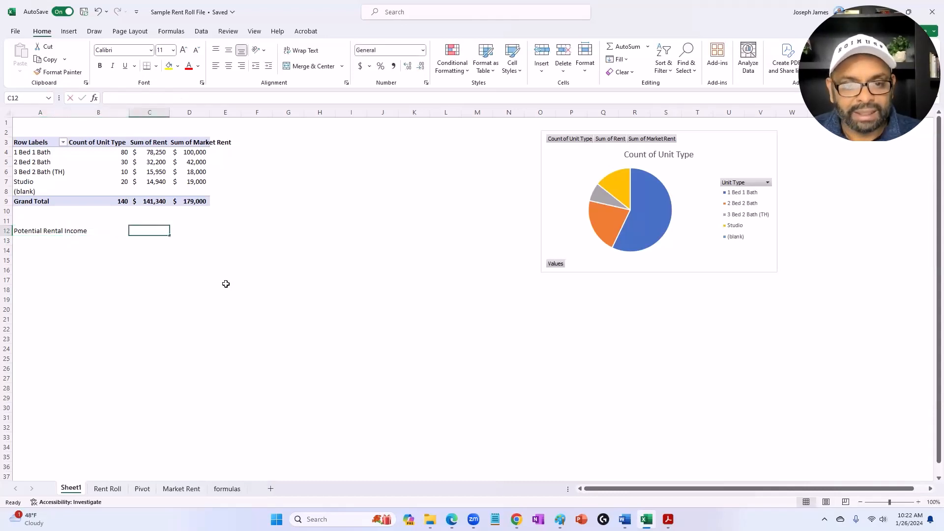
Step: Calculate the annual potential rental income in C12 as the pivot's Sum of Market Rent grand total multiplied by 12
text(=)
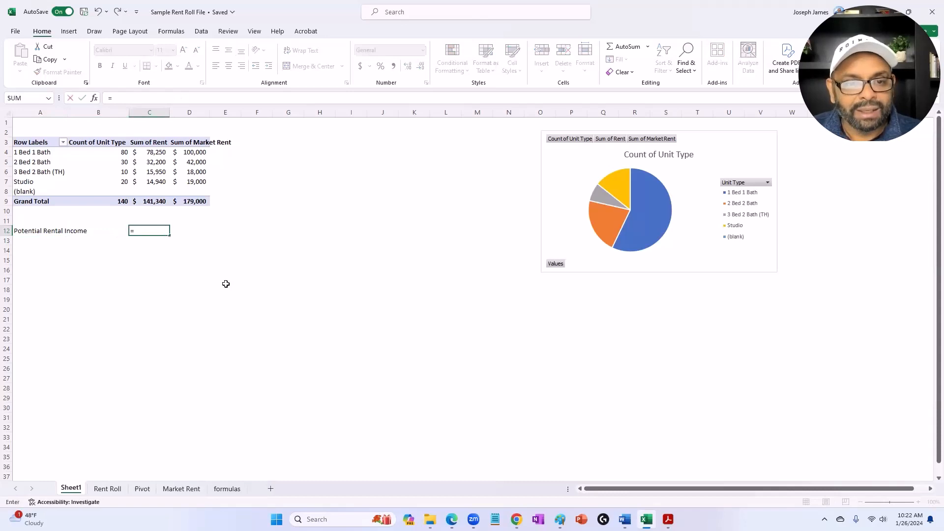
click(189, 202)
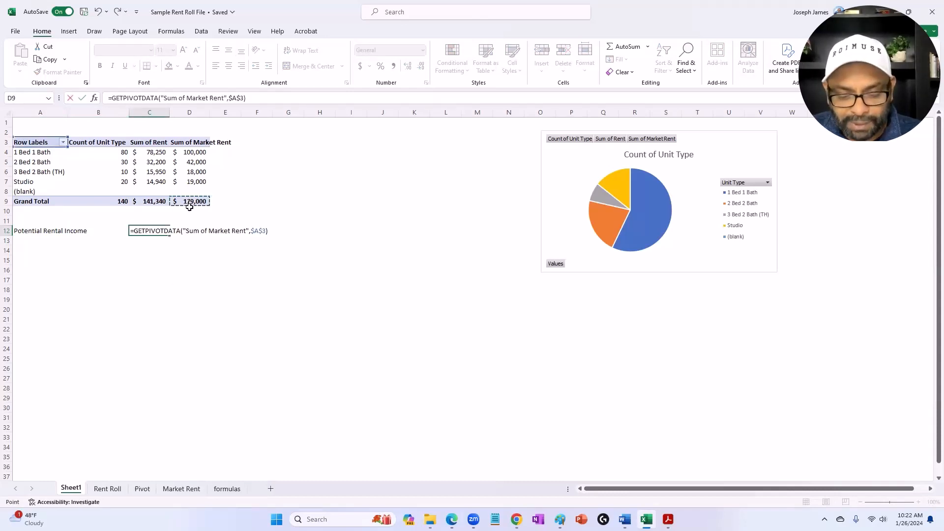
text(*12)
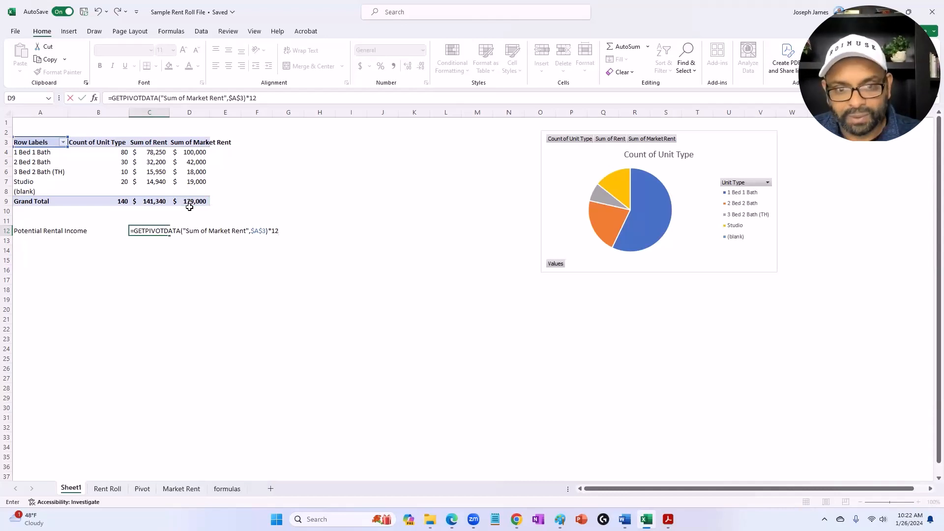
key(Return)
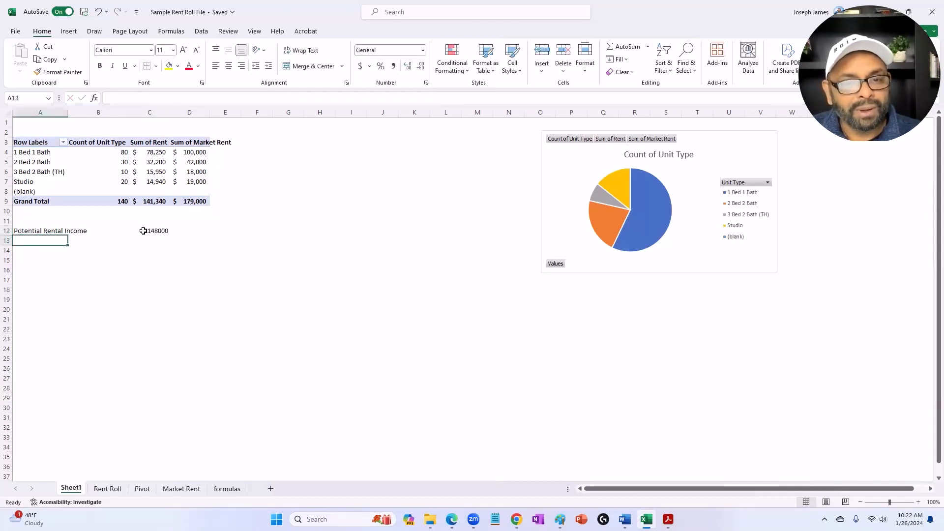
Step: Copy the dollar format of the pivot's market rent values onto C12 and extend it down to C13:C23
click(187, 182)
click(58, 72)
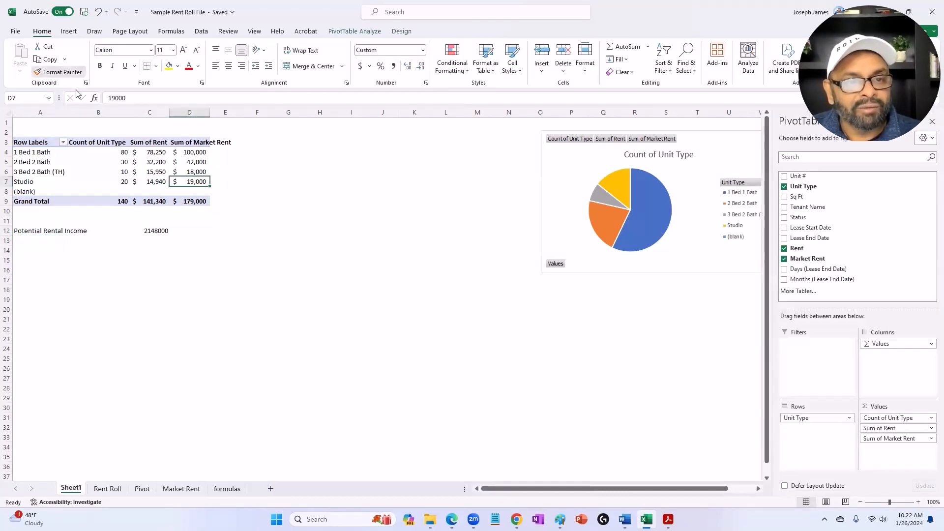
click(156, 231)
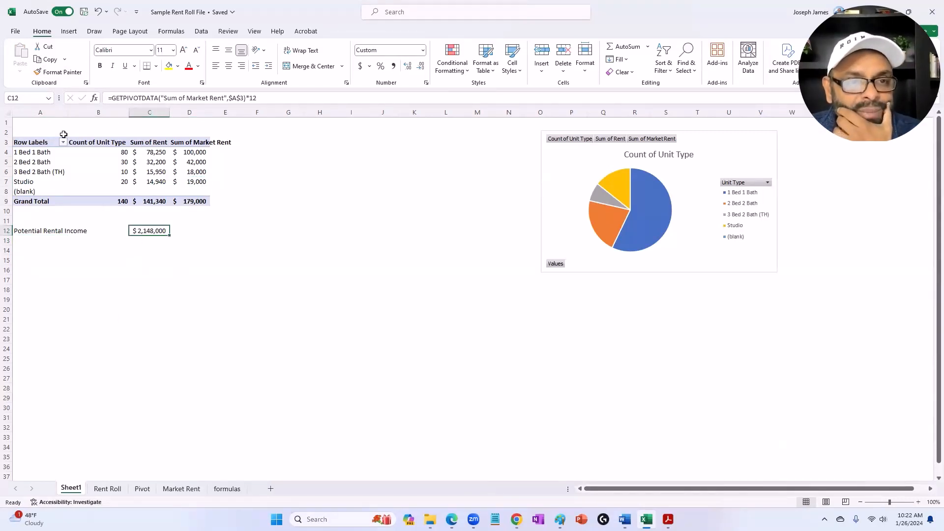
click(58, 72)
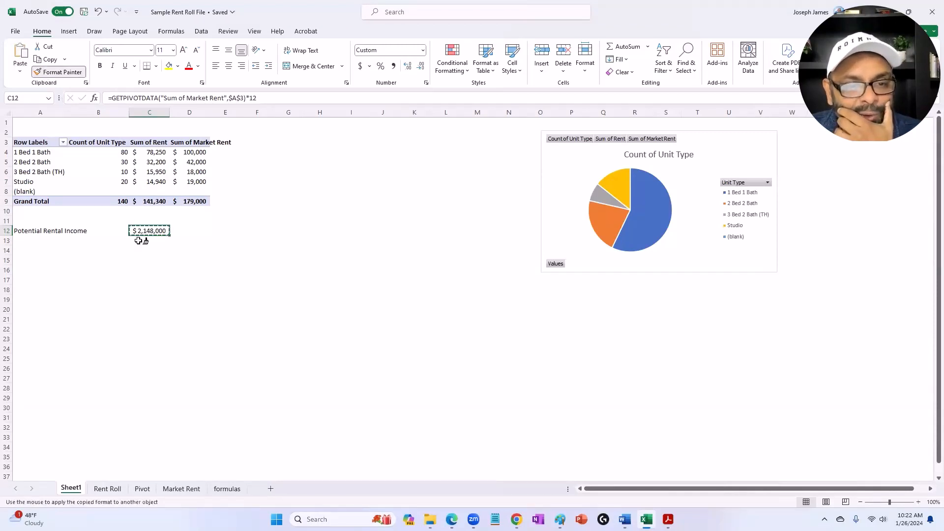
drag(139, 240, 143, 340)
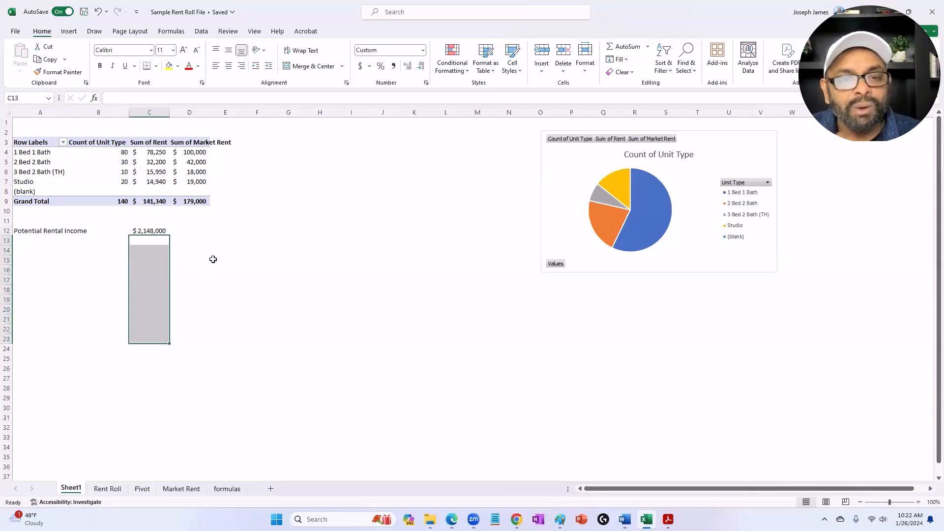
Step: Label A13 Current Rent and calculate it in C13 as the pivot's Sum of Rent grand total multiplied by 12
click(32, 242)
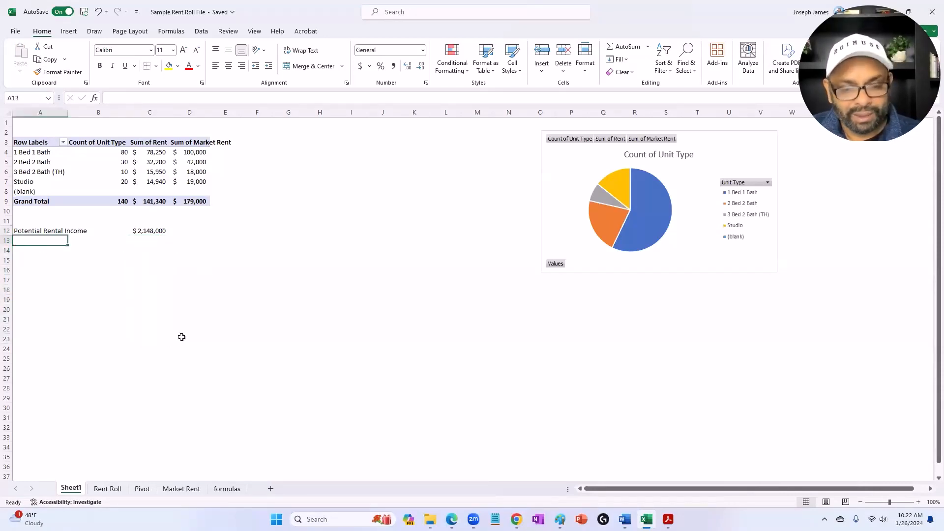
text(Current Rent)
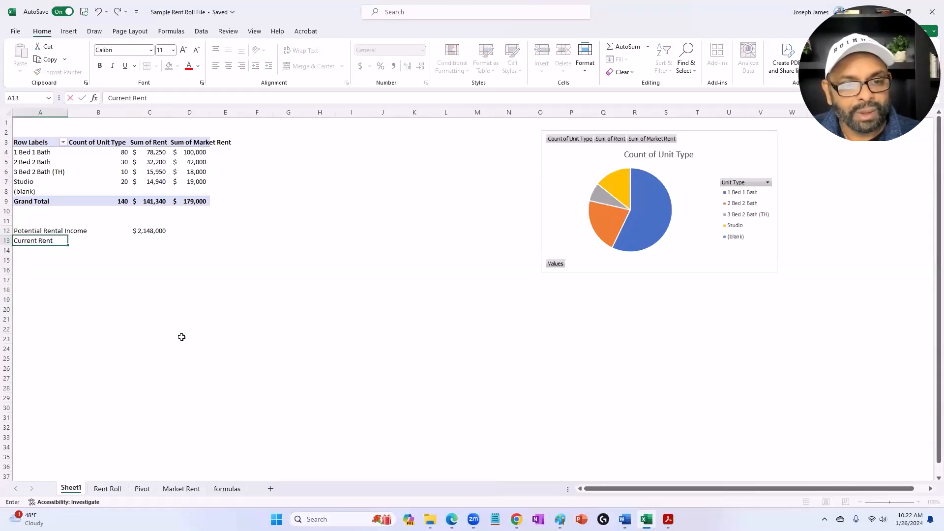
key(Tab)
key(Tab)
text(=)
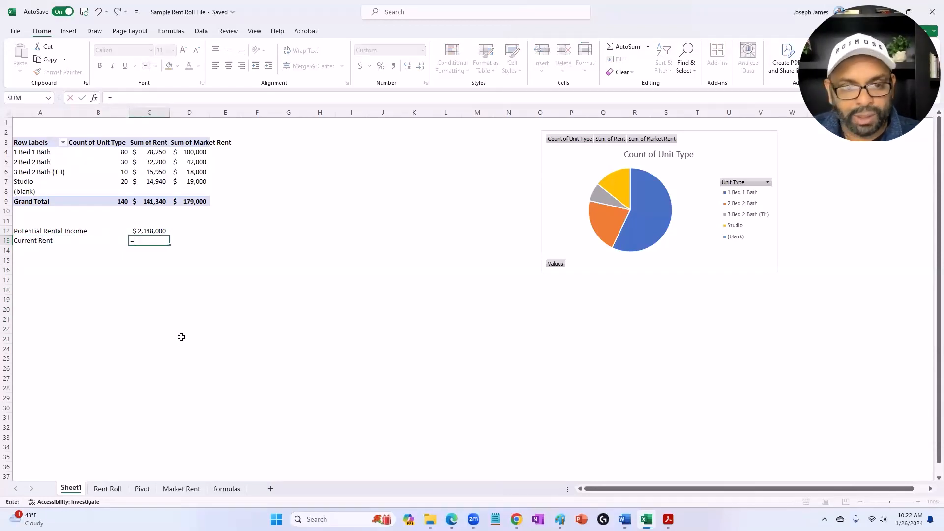
click(162, 202)
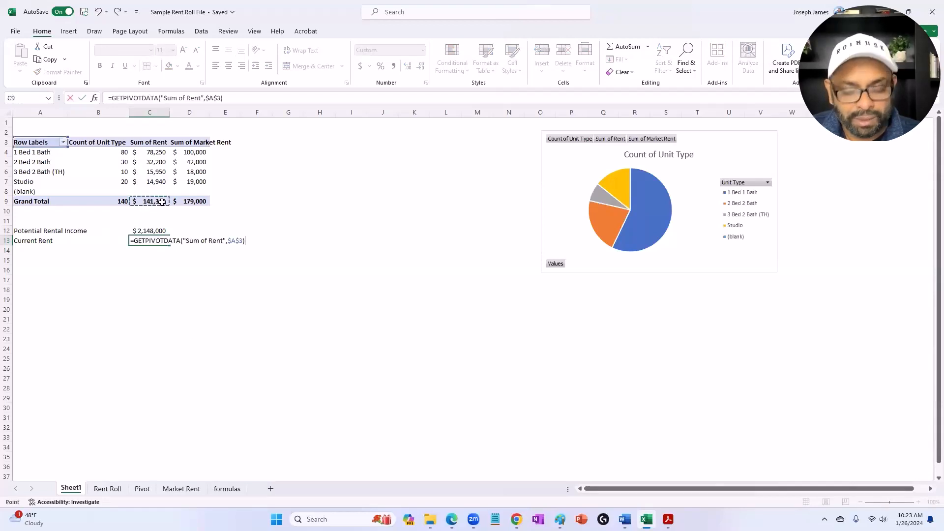
text(*1)
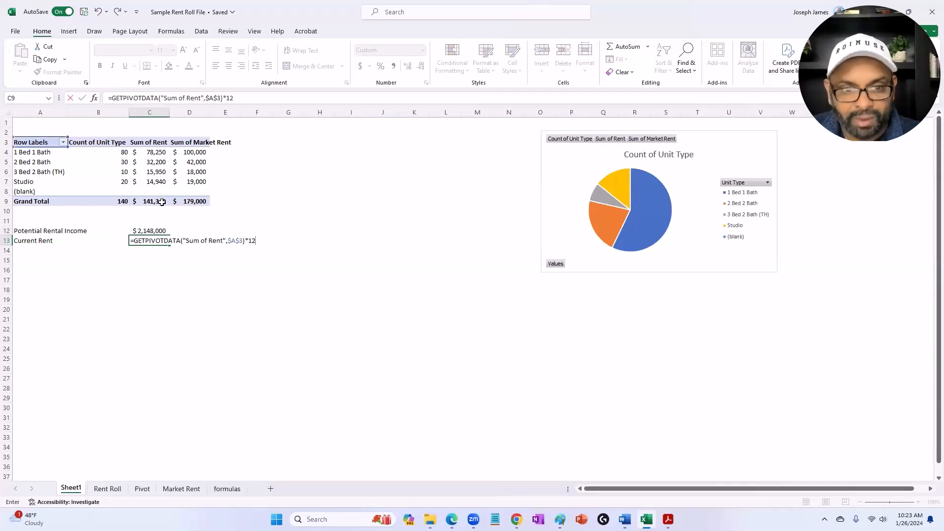
text(2)
key(Return)
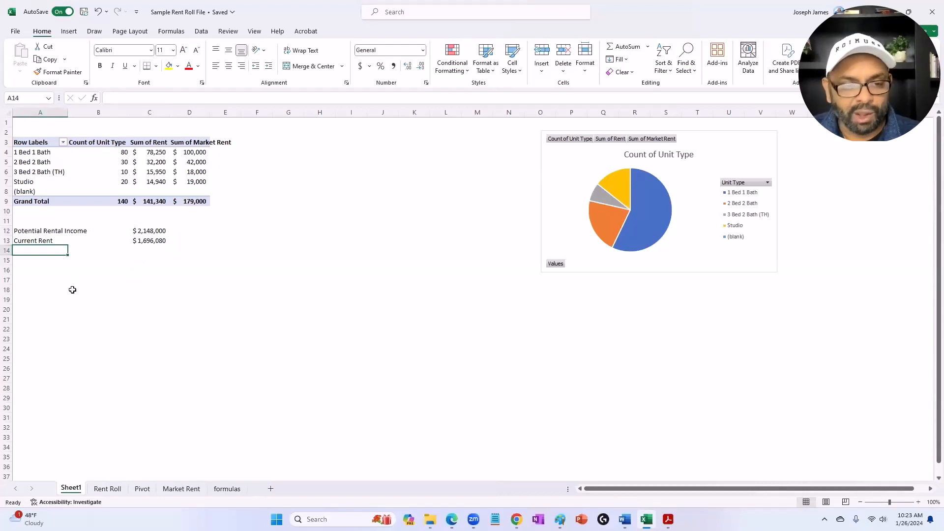
Step: Label A14 Loss and calculate it in C14 as the potential rental income in C12 minus the current rent in C13
text(Loss)
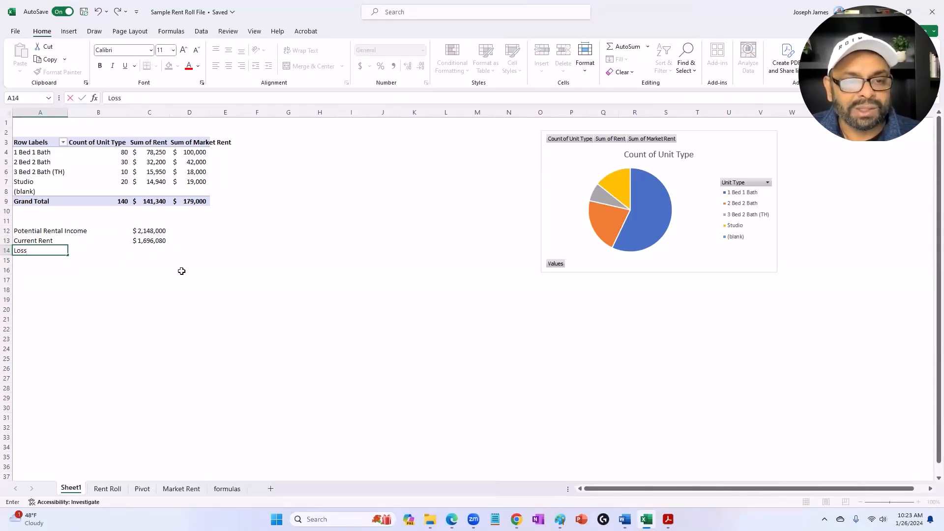
click(149, 259)
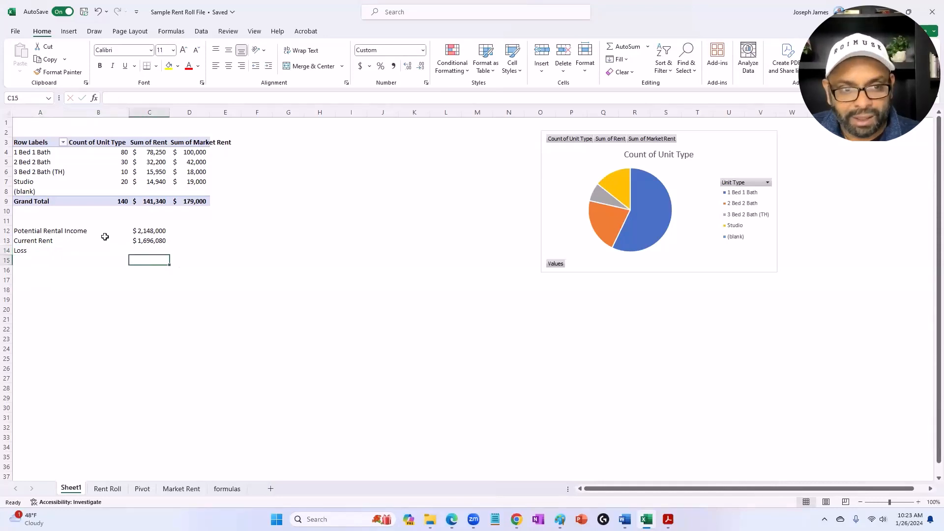
click(139, 249)
text(=)
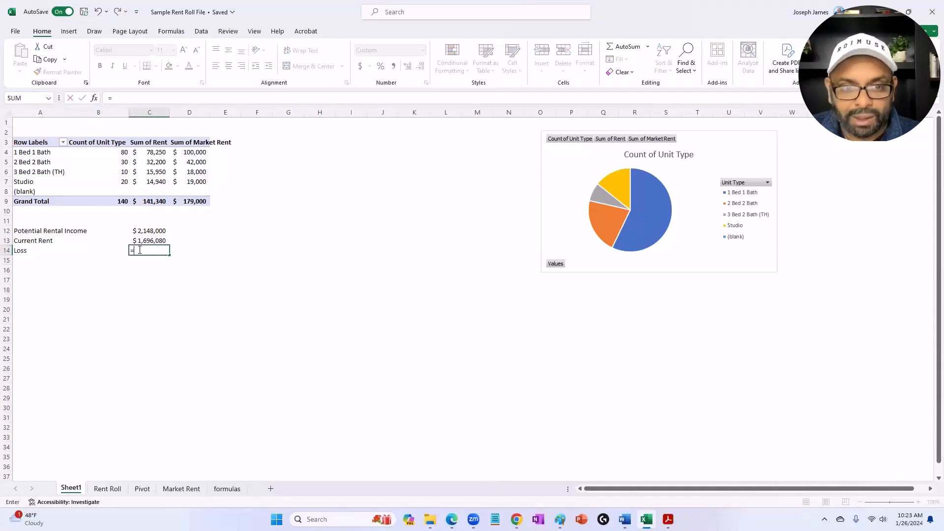
click(143, 231)
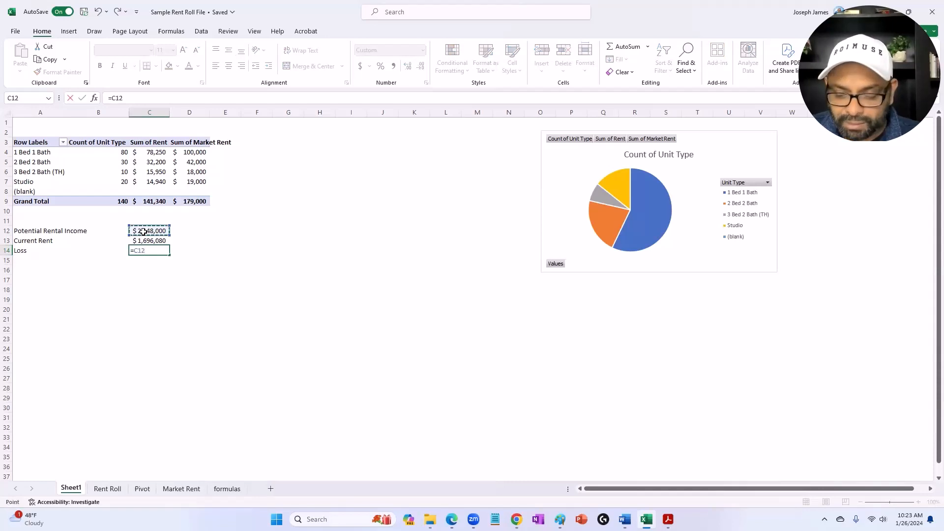
text(-)
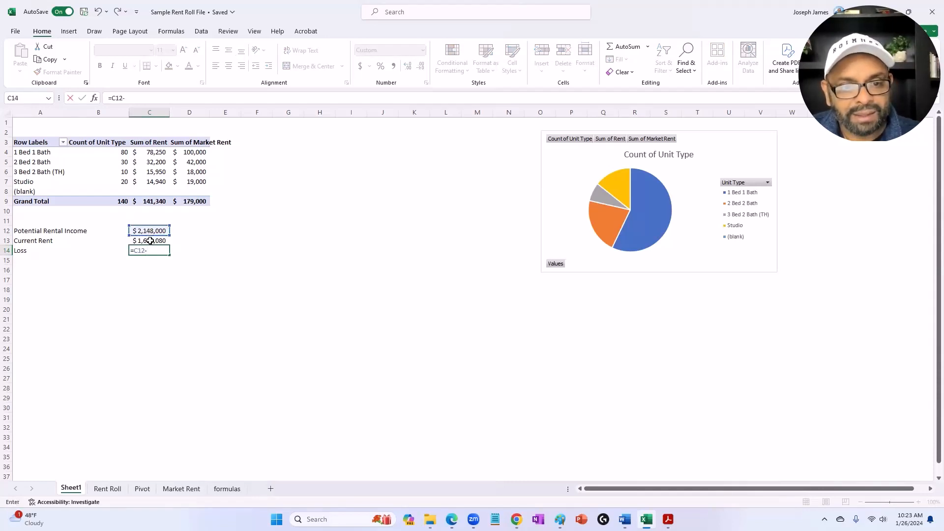
click(149, 240)
key(Return)
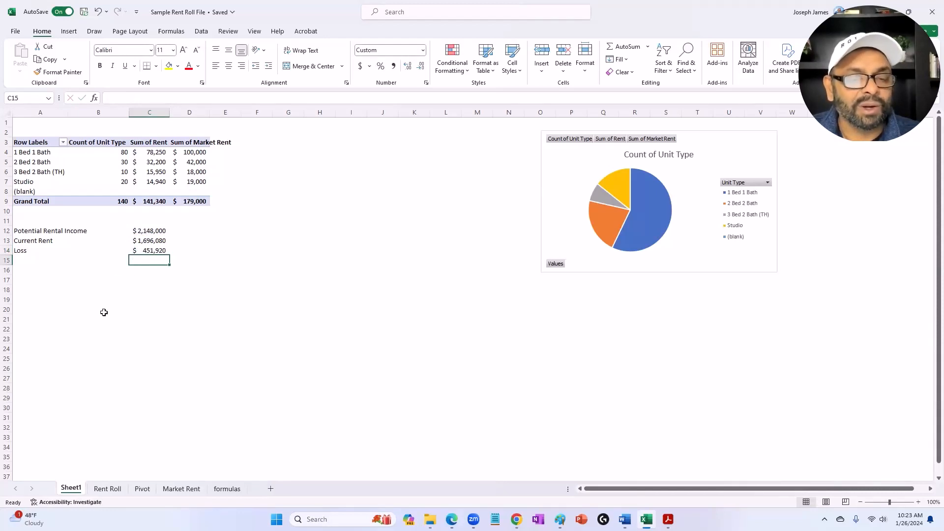
Step: Label A17 Market Cap Rate and enter a rate of 6.5% in C17
click(38, 282)
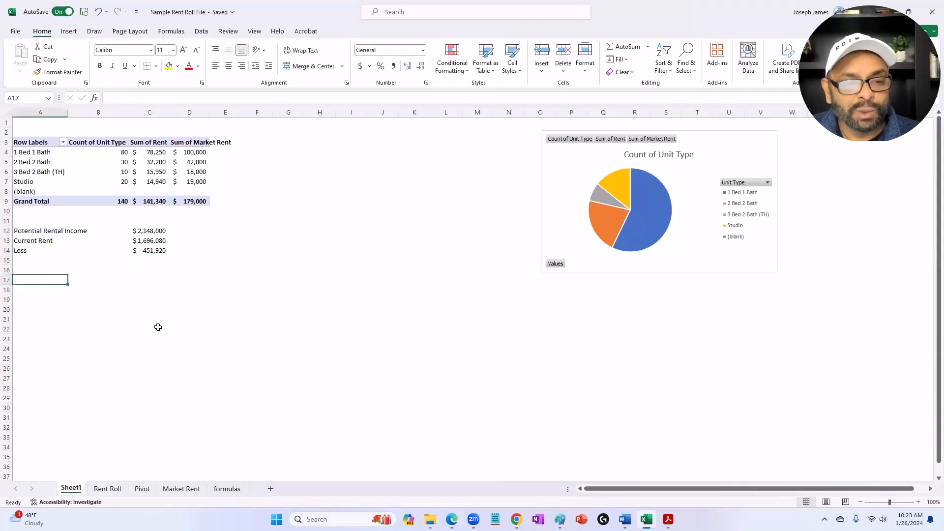
text(Ca)
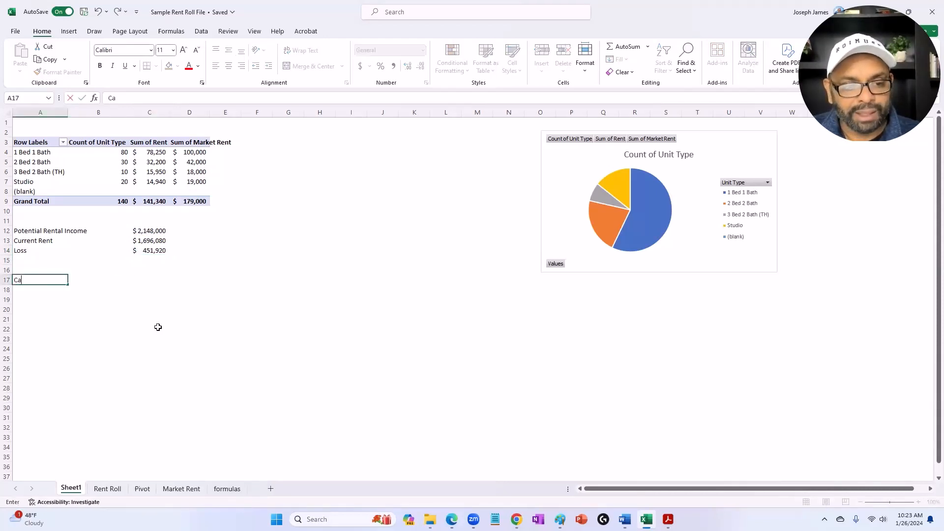
key(BackSpace)
key(BackSpace)
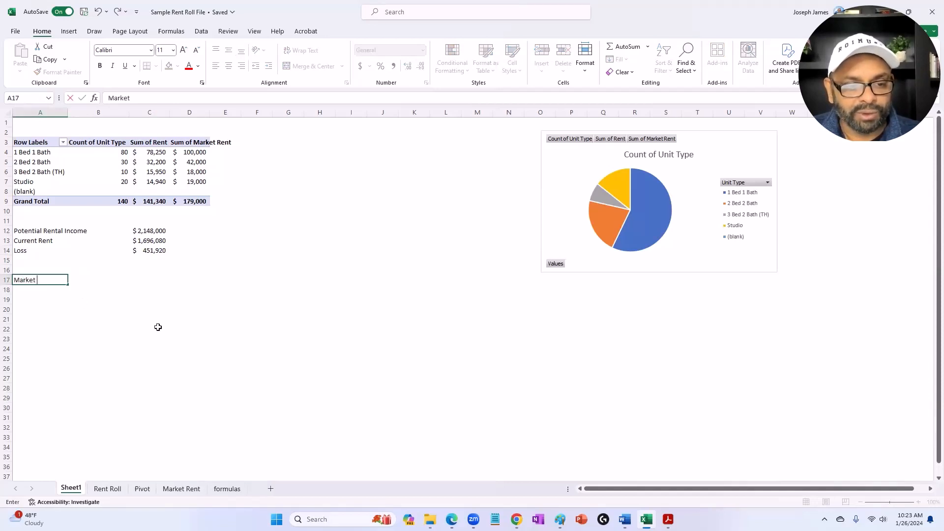
text(Market Cap Rate)
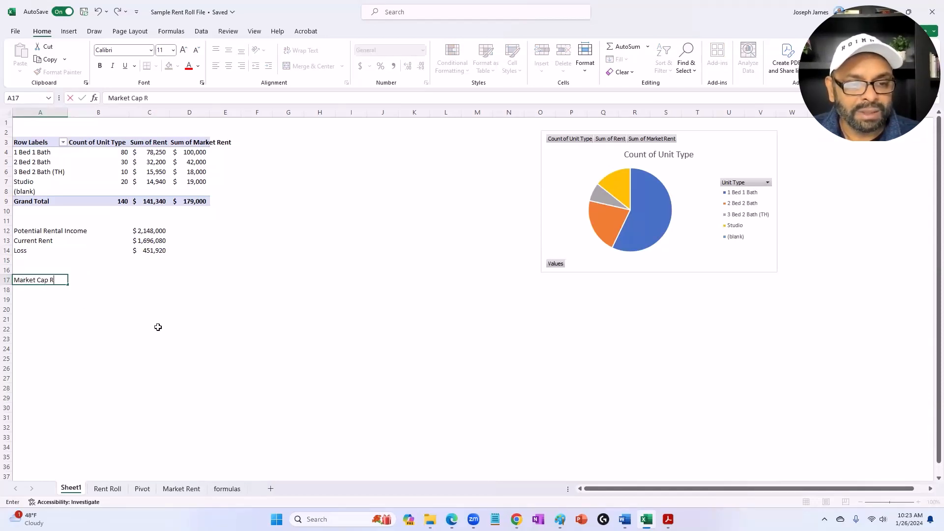
click(140, 282)
text(6.5)
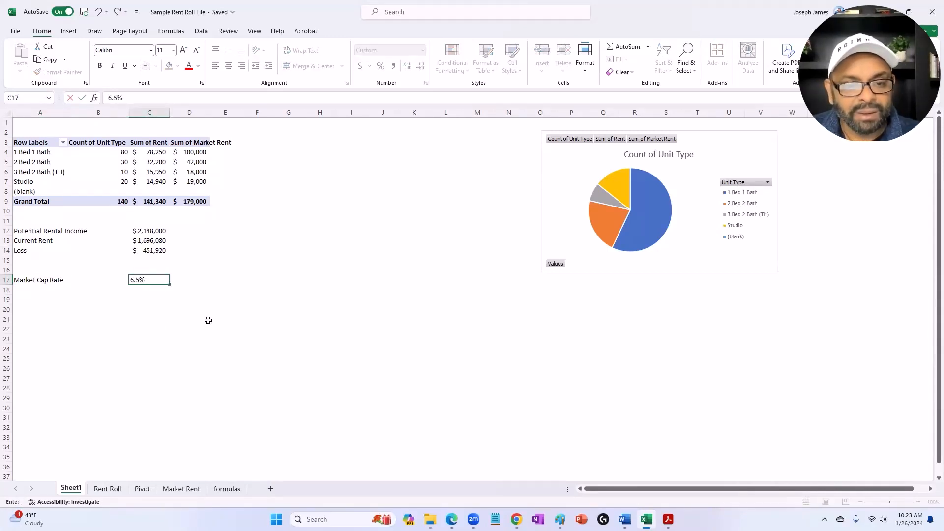
click(214, 326)
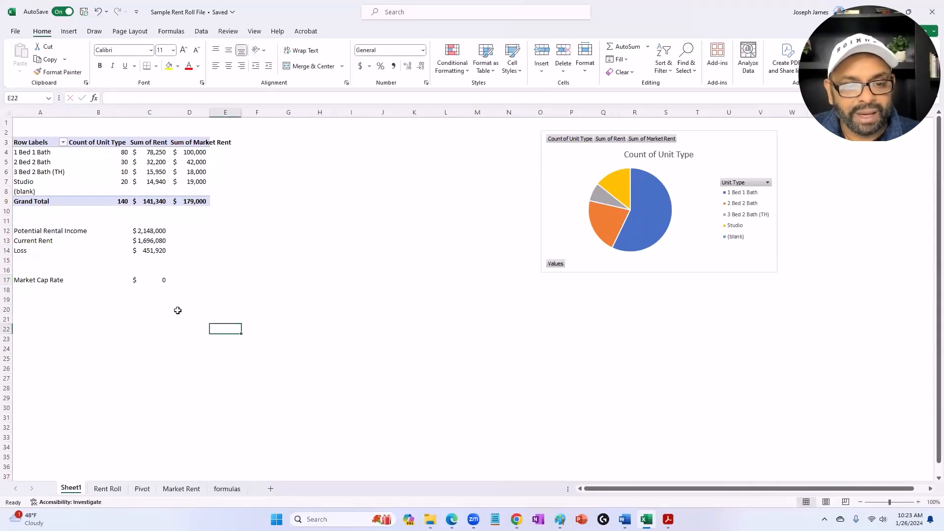
Step: Format the market cap rate in C17 as a percentage with one decimal place
click(142, 272)
click(148, 281)
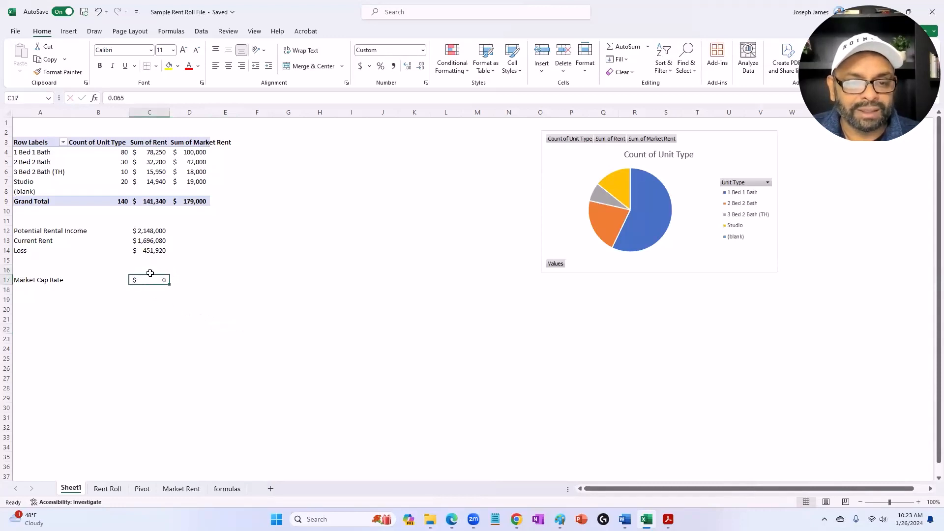
click(380, 66)
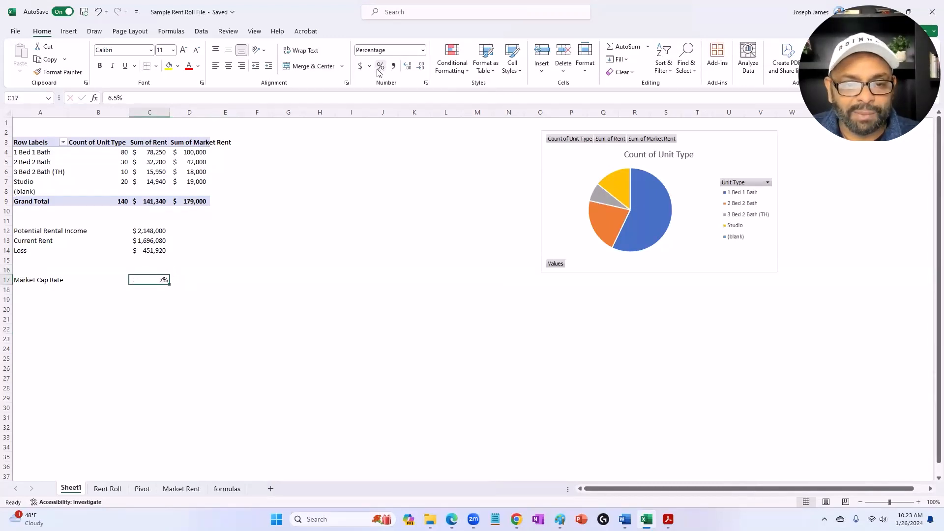
click(407, 66)
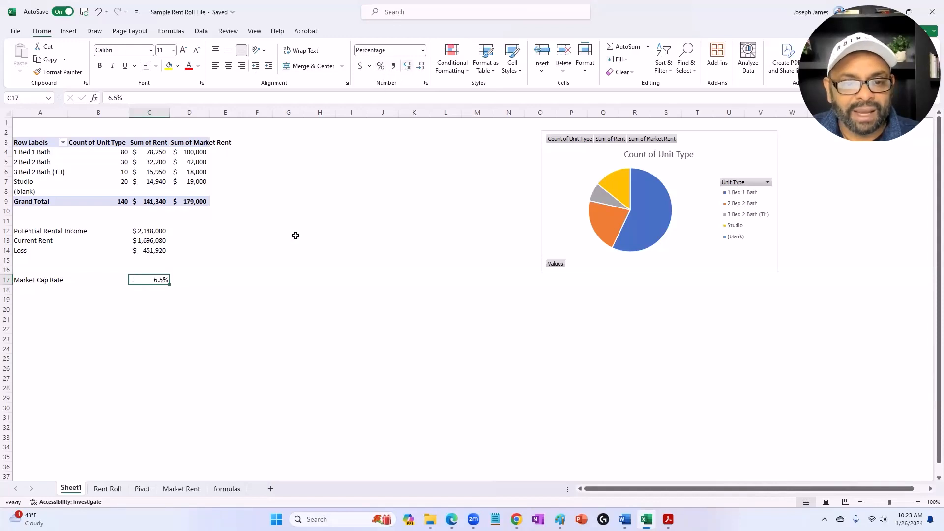
Step: Enter the label Potential Value Creation in cell A19 below the market cap rate
click(32, 300)
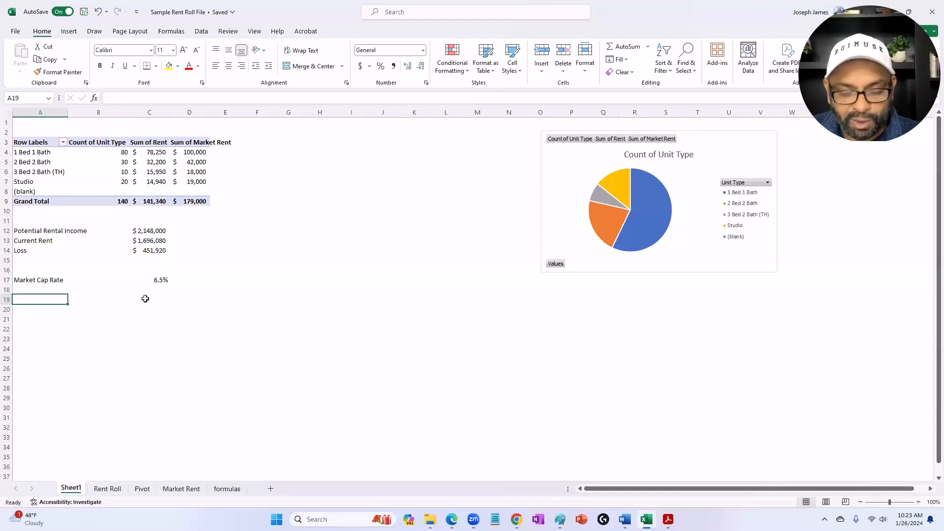
text(Poten)
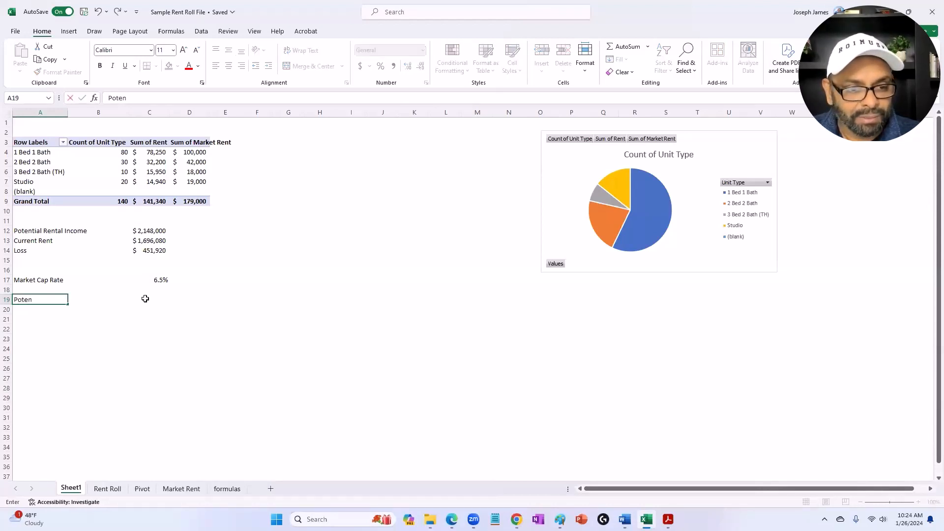
text(tial Value)
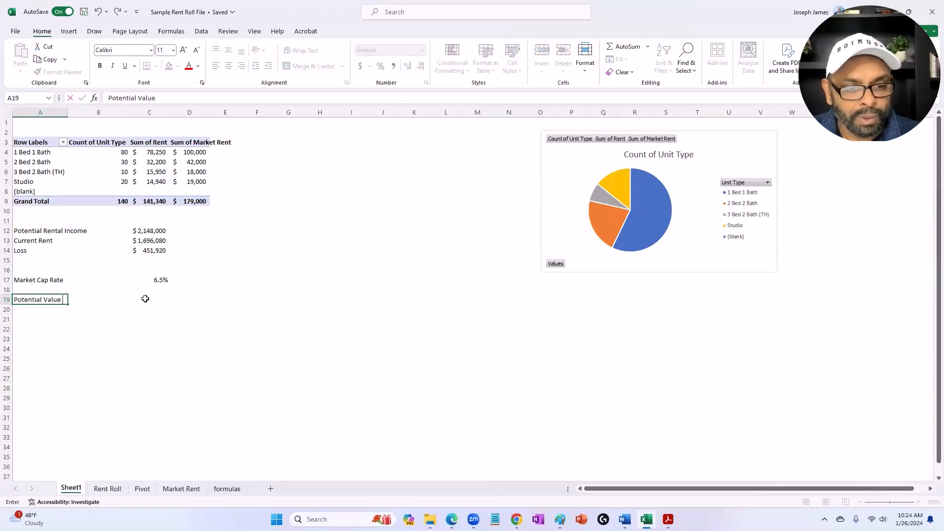
text( Creat)
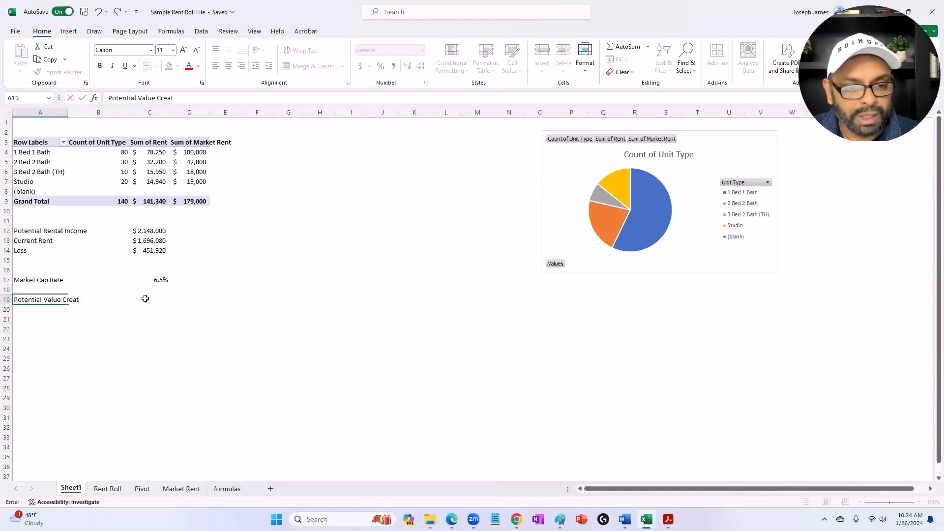
text(ion)
key(Tab)
Step: Calculate the potential value creation in C19 as the loss in C14 divided by the market cap rate in C17
click(145, 298)
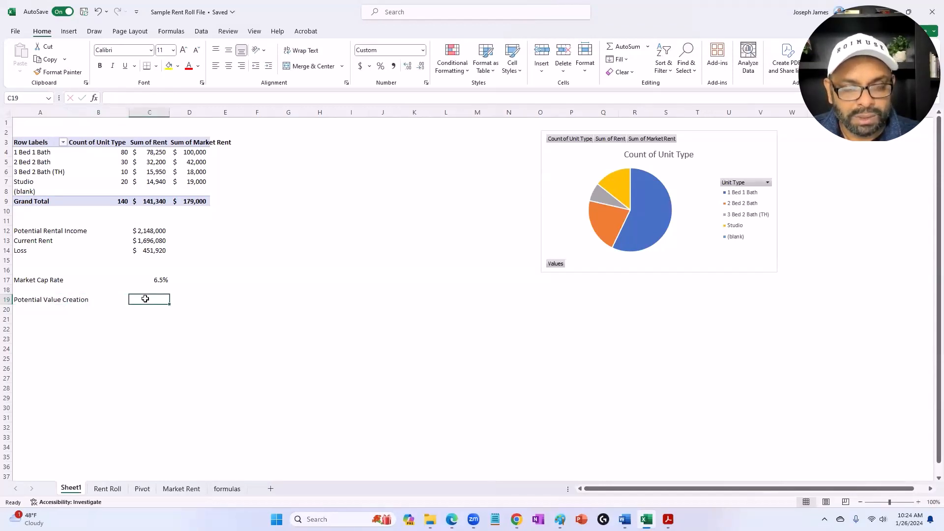
text(=)
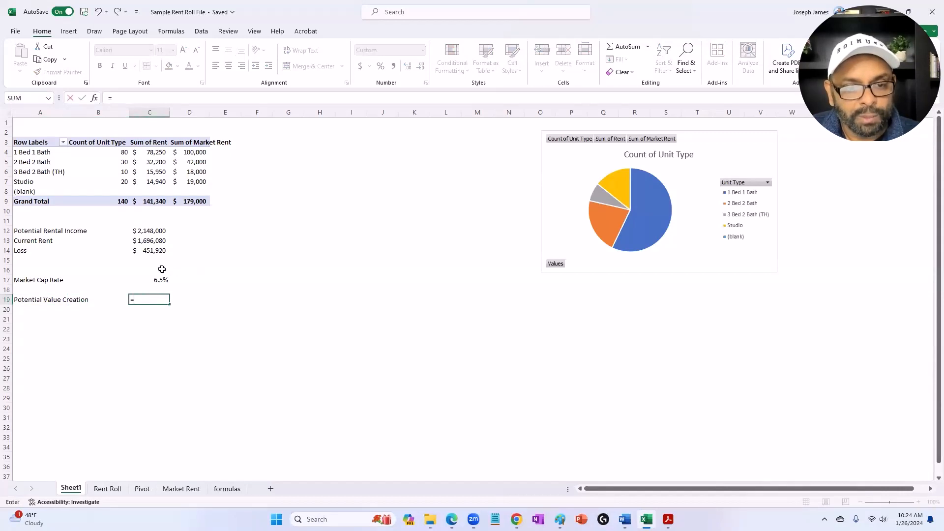
click(150, 253)
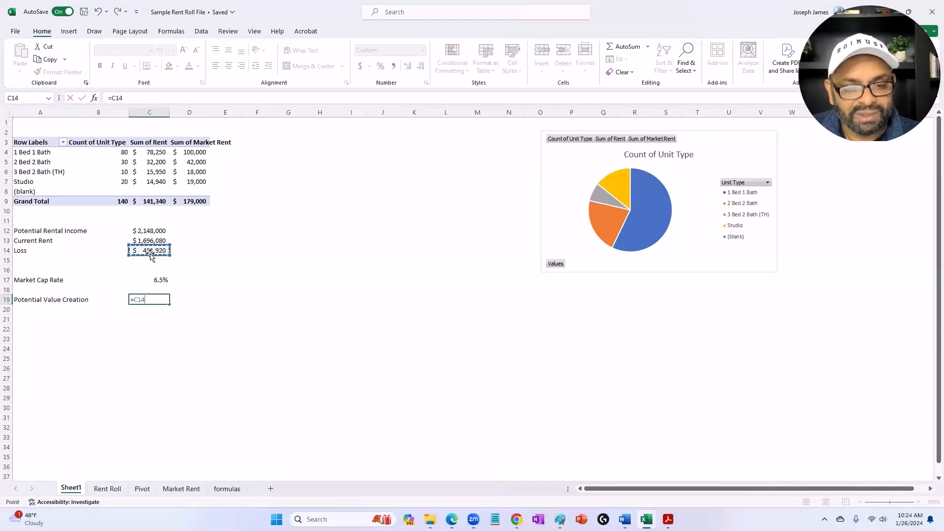
text(/)
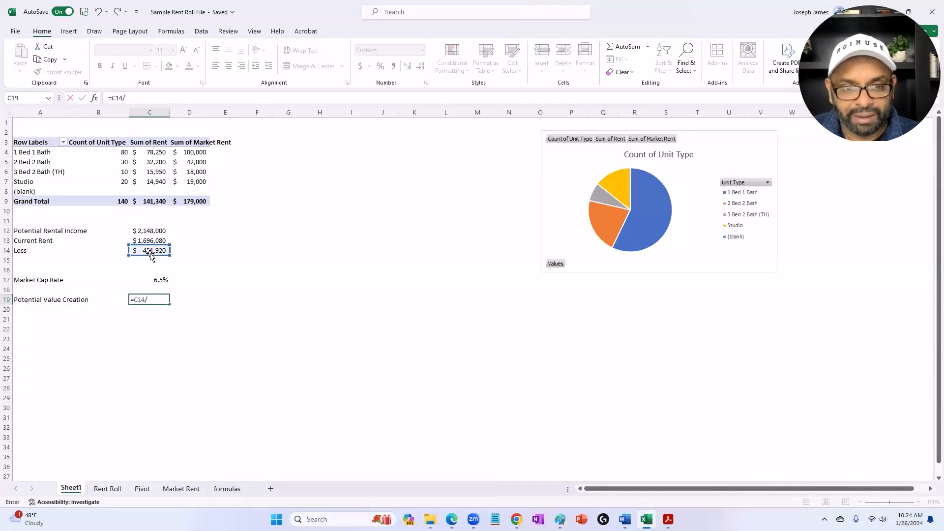
click(158, 282)
key(Return)
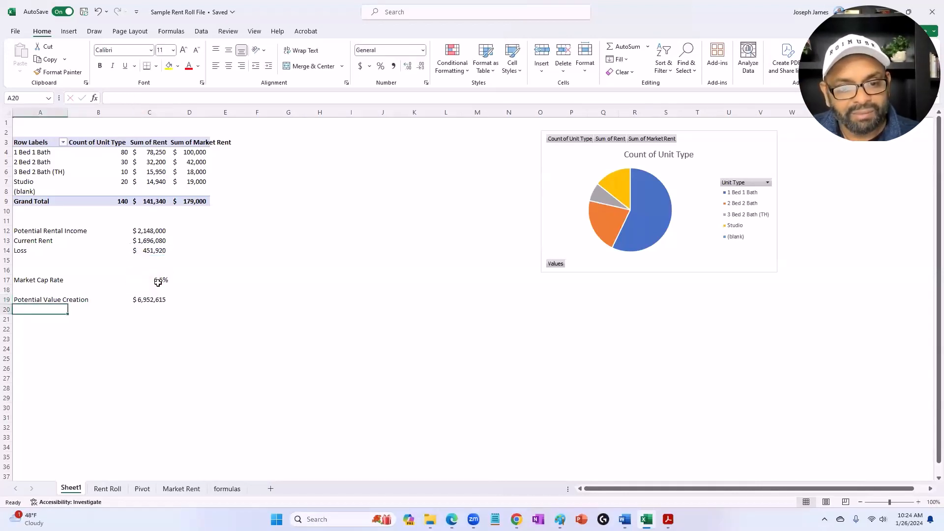
click(138, 300)
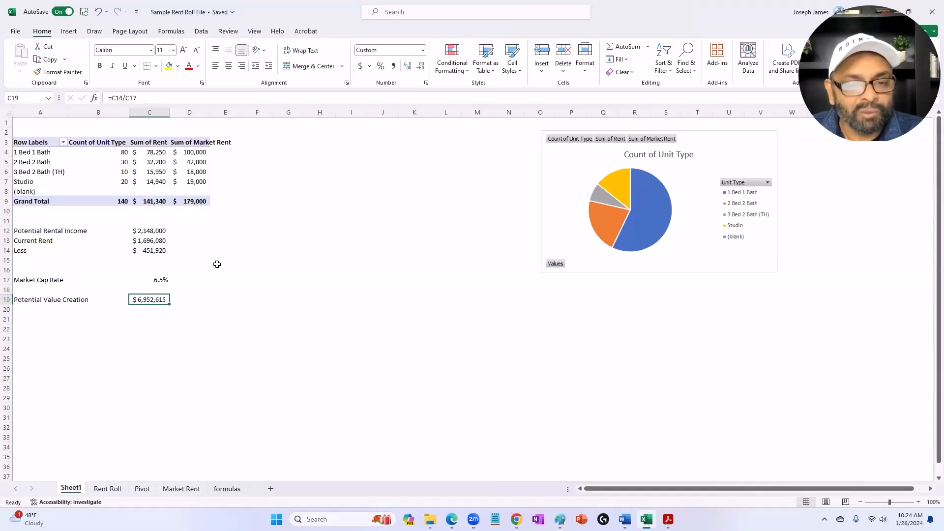
Step: Calculate the loss as a share of potential rental income in D14 with the formula =C14/C12
click(199, 249)
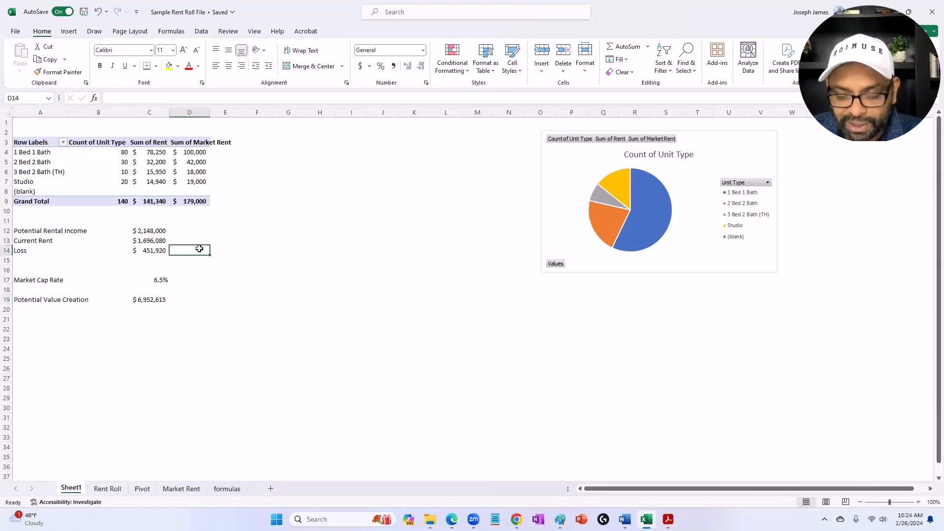
text(=)
click(140, 251)
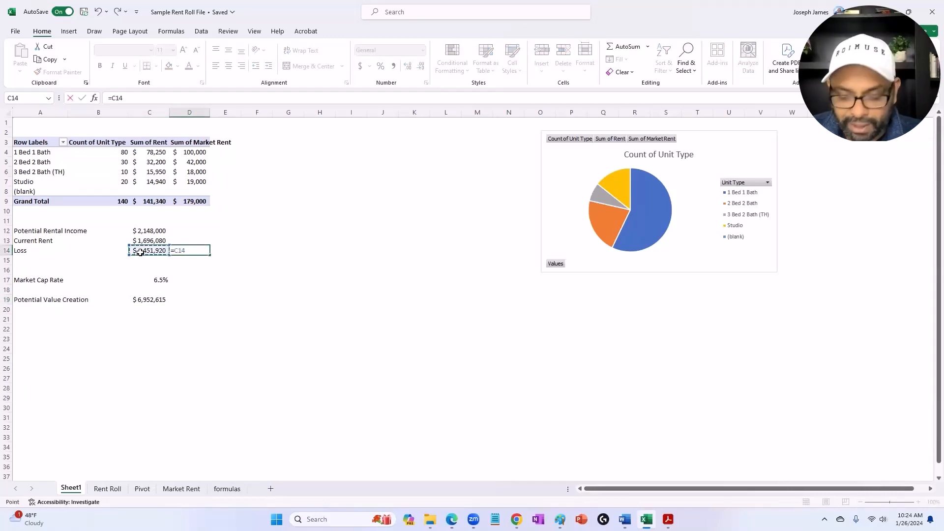
text(/)
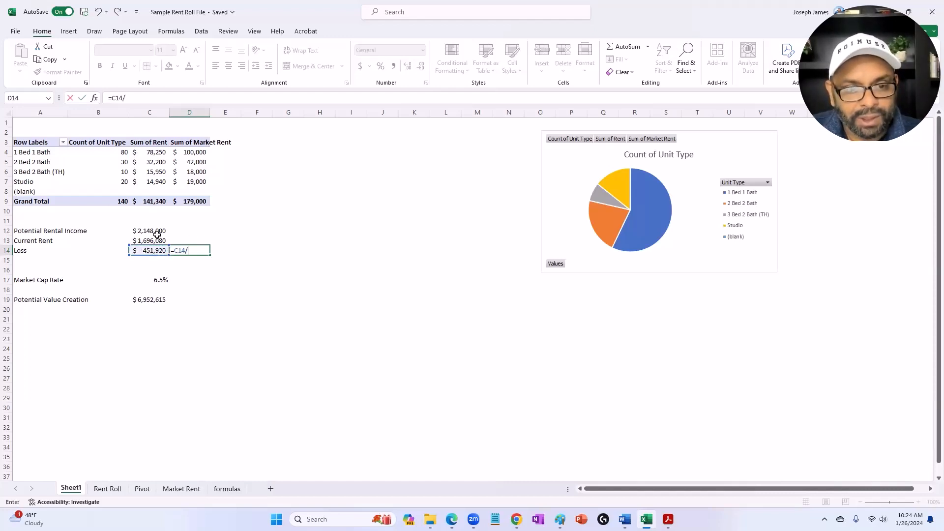
click(154, 231)
key(Return)
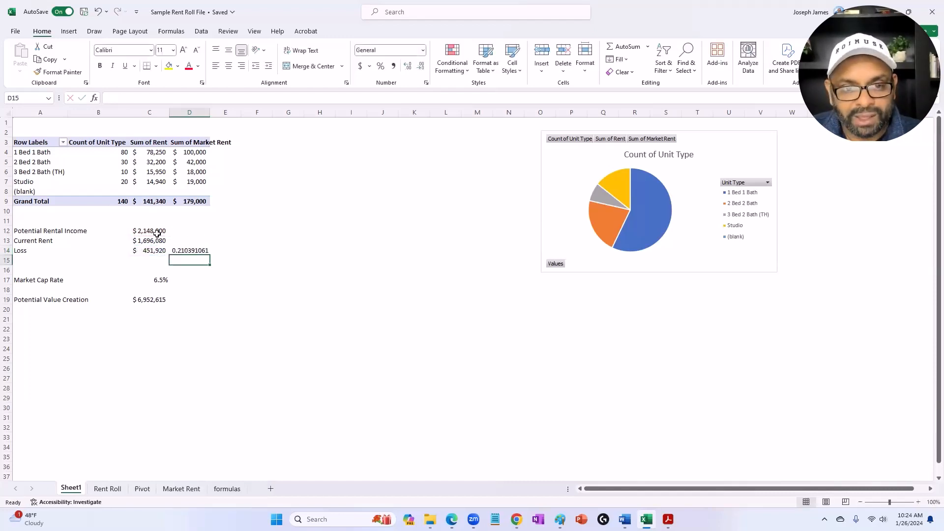
Step: Format the loss ratio in D14 as a percentage with one decimal place
click(179, 250)
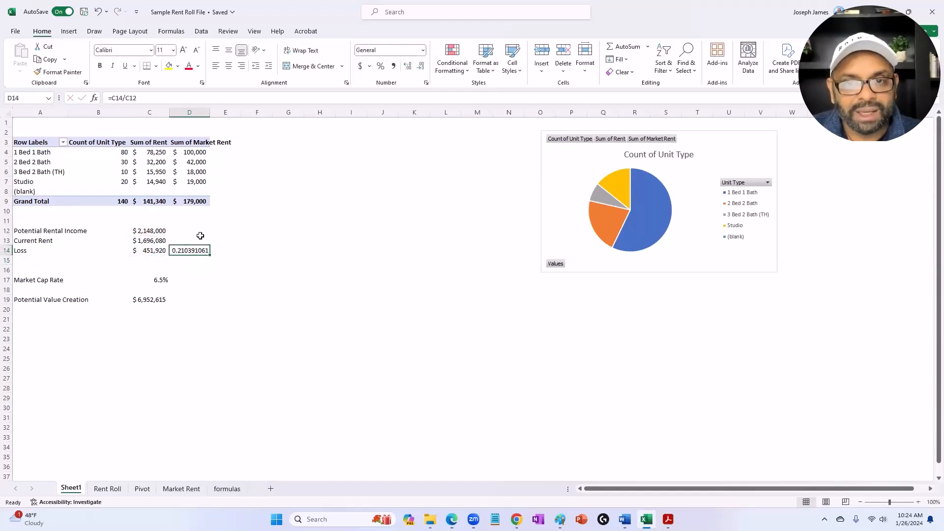
click(382, 69)
click(407, 69)
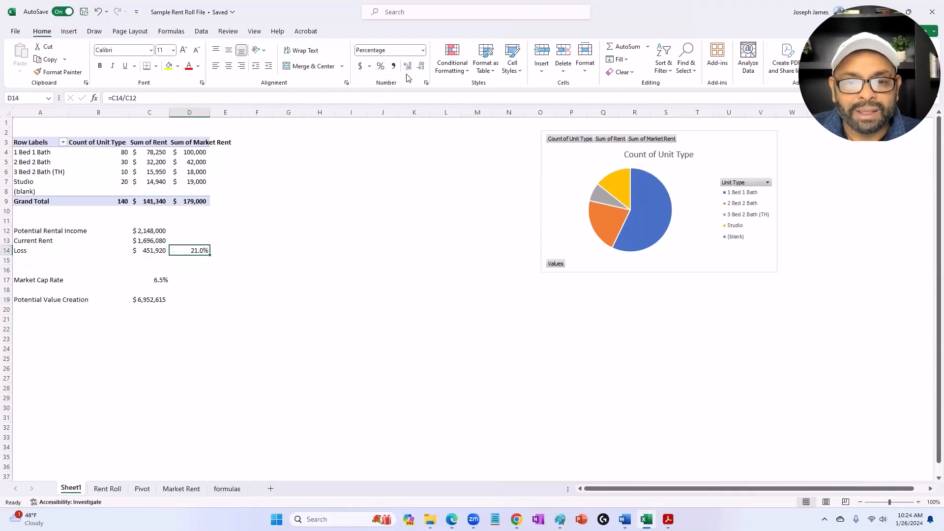
click(227, 329)
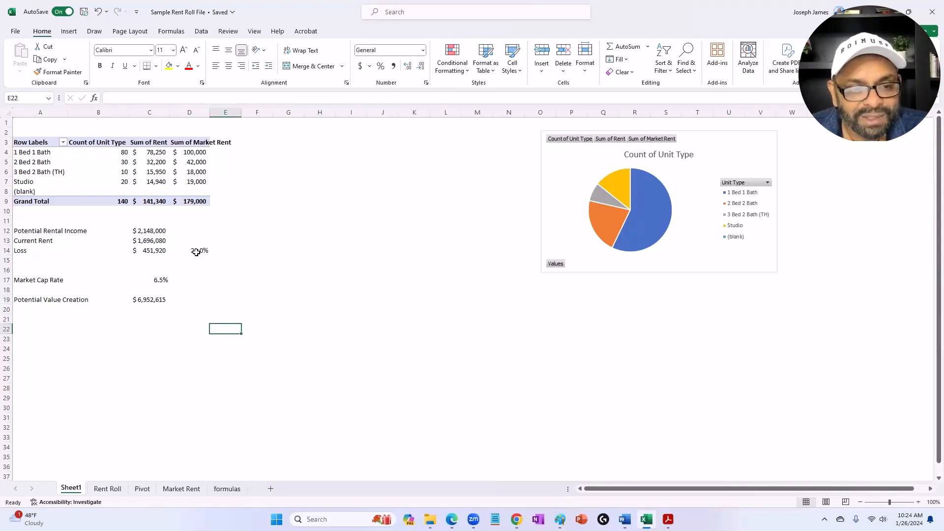
click(147, 301)
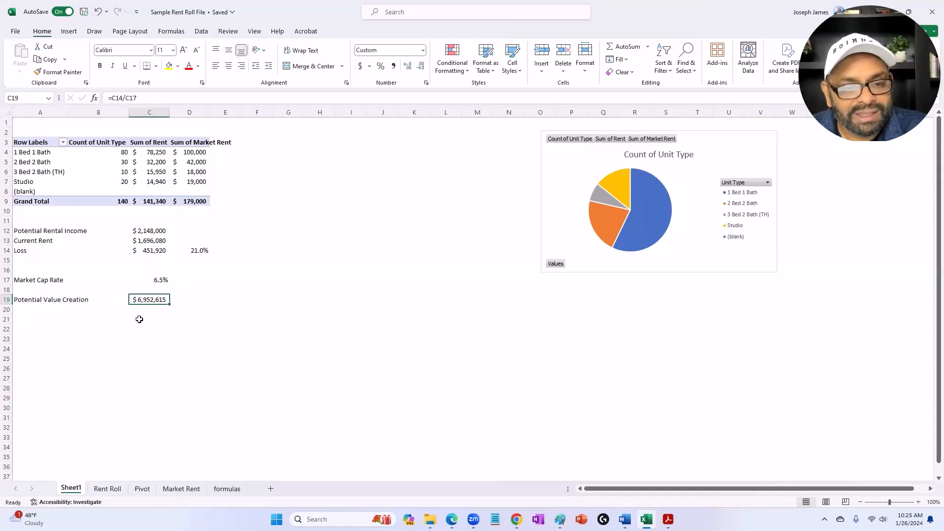
Step: Enter the label Realistic in cell A21 below Potential Value Creation
click(38, 320)
text(Realisti)
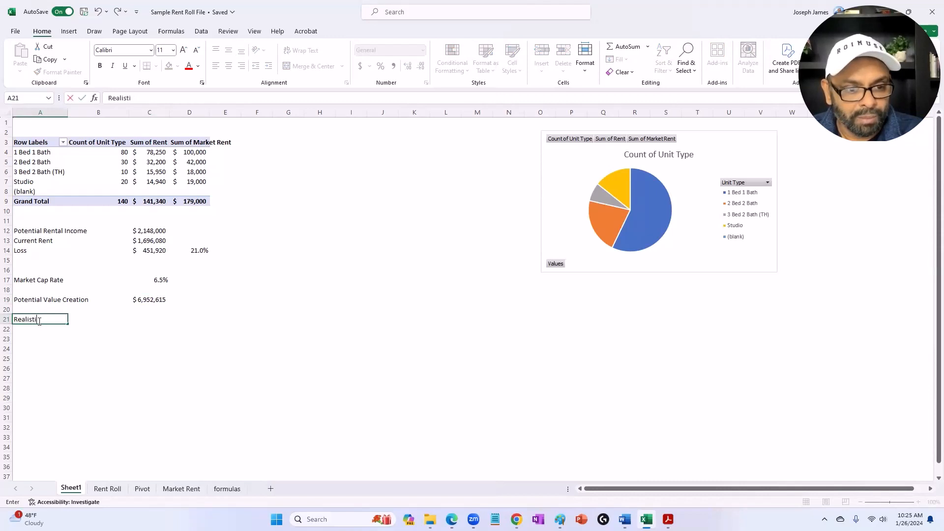
text(c)
key(Tab)
key(Tab)
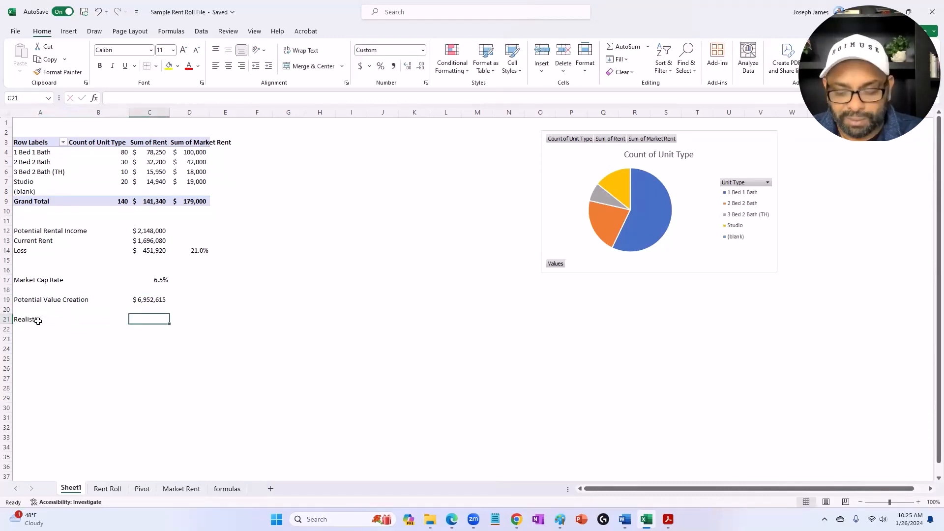
Step: Calculate the realistic rent gain in C21 as half of the loss in C14
text(=)
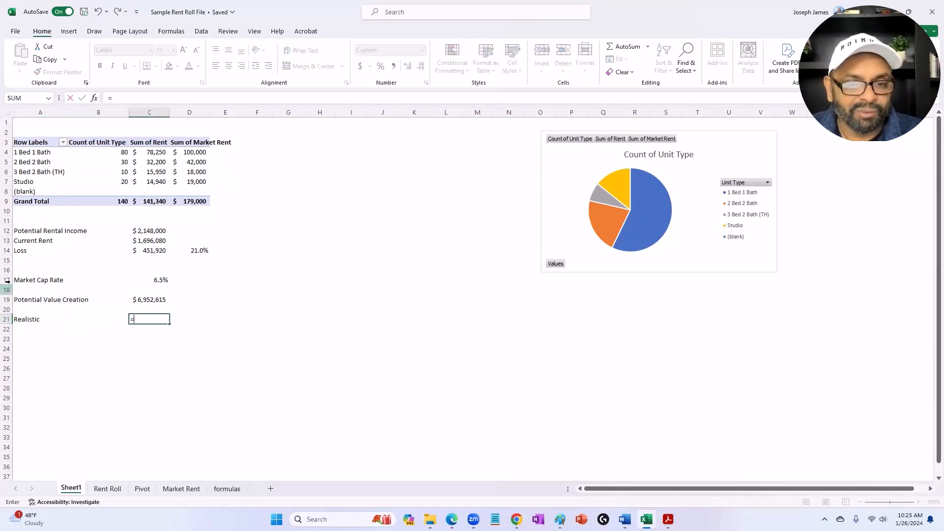
click(147, 253)
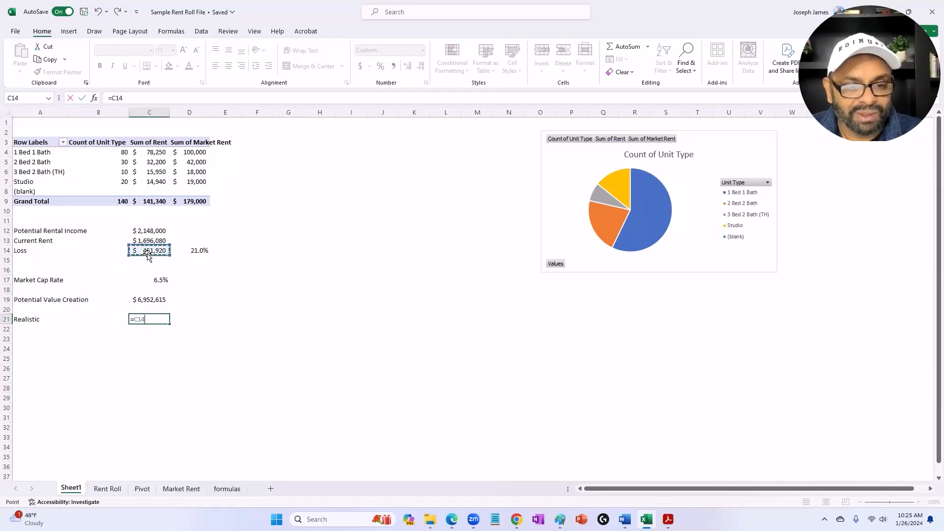
text(/2)
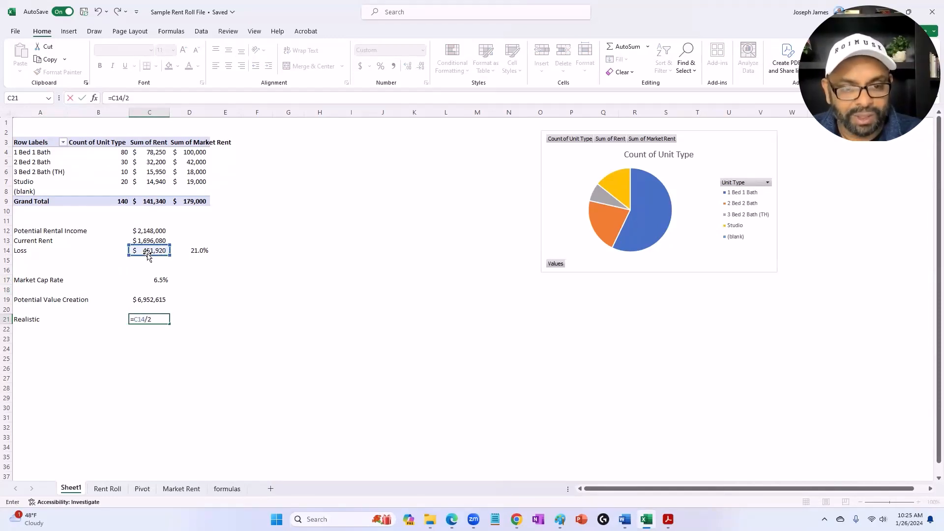
key(Return)
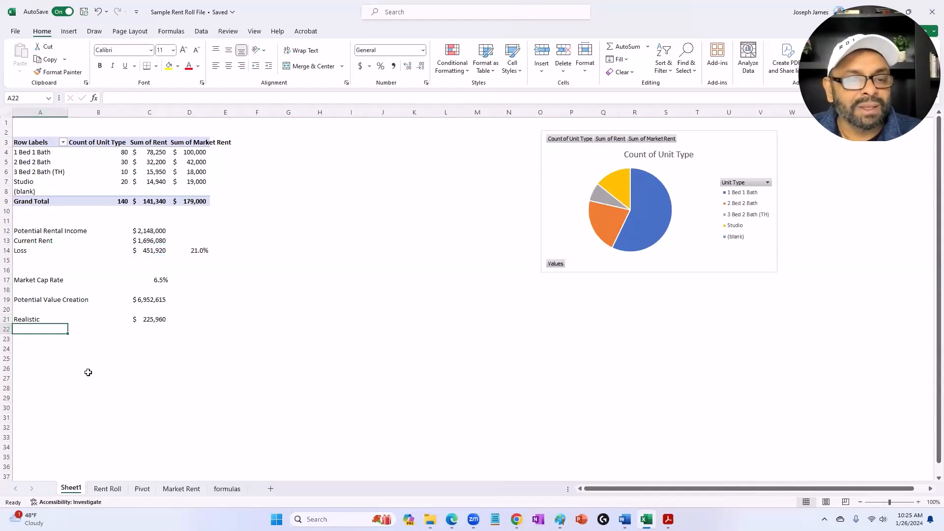
Step: Calculate the realistic value creation in C22 by dividing C21 by the market cap rate with the formula =C21/C17
click(139, 330)
text(=)
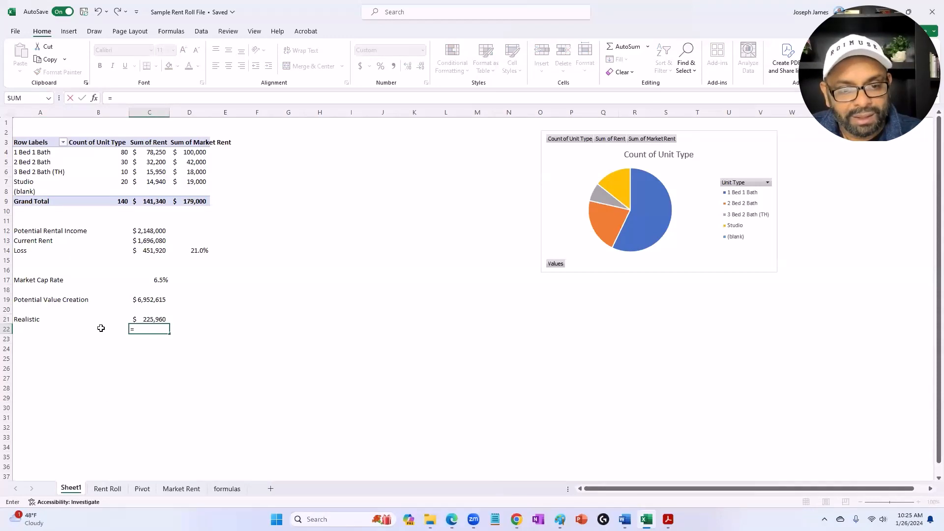
click(151, 321)
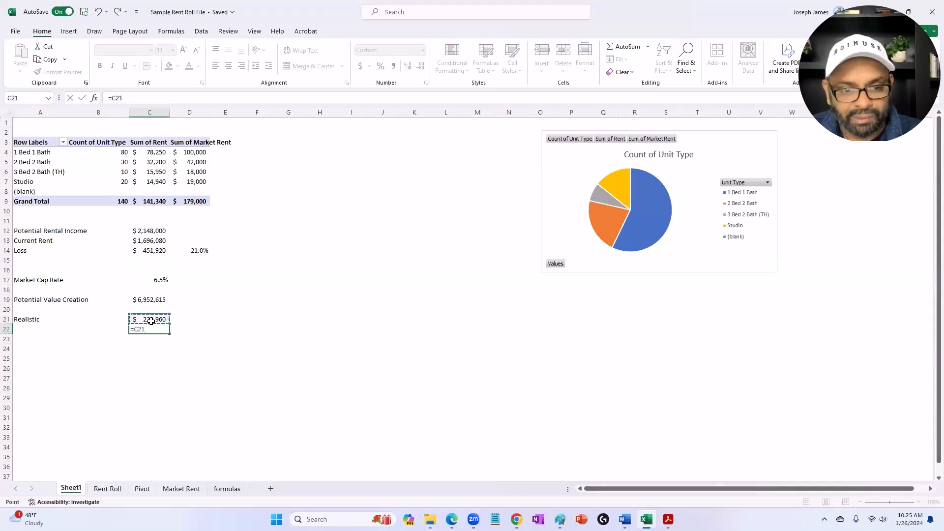
text(/)
click(150, 281)
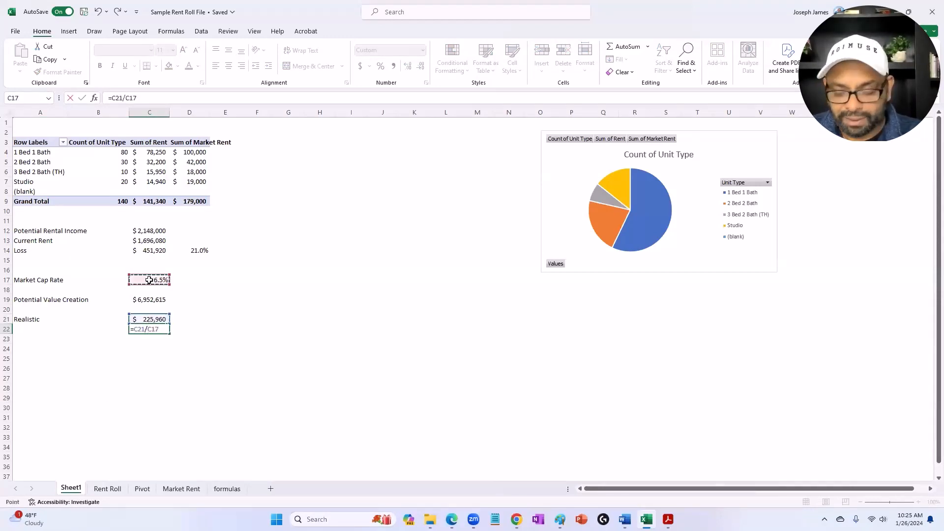
key(Return)
click(140, 326)
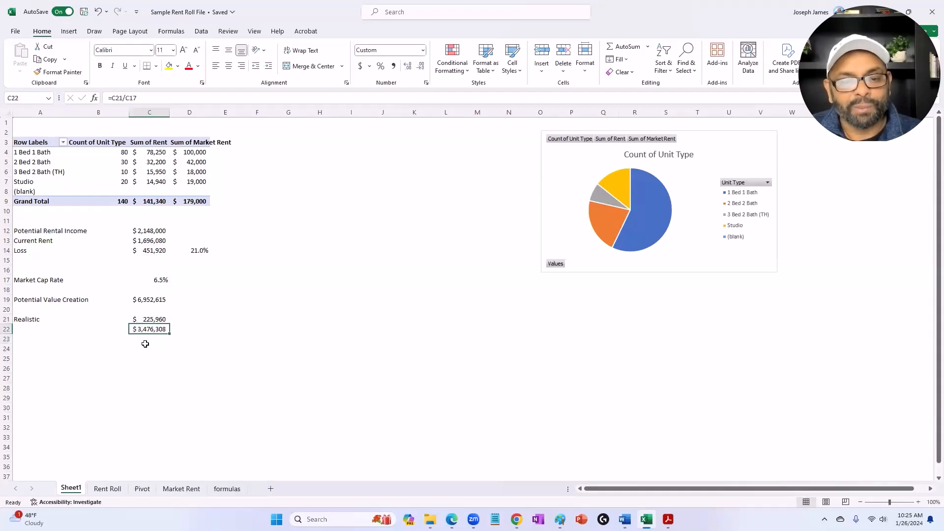